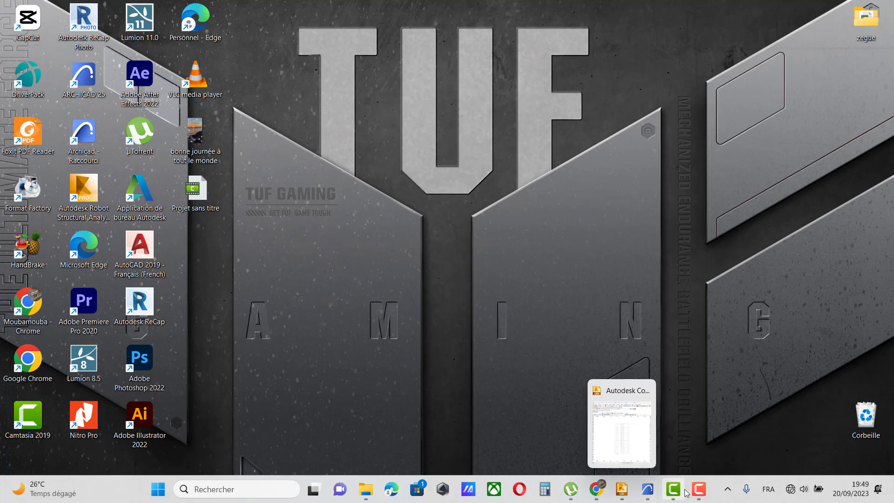
Step: Switch to the davie project window in ARCHICAD and maximize it
mouse_move(649, 481)
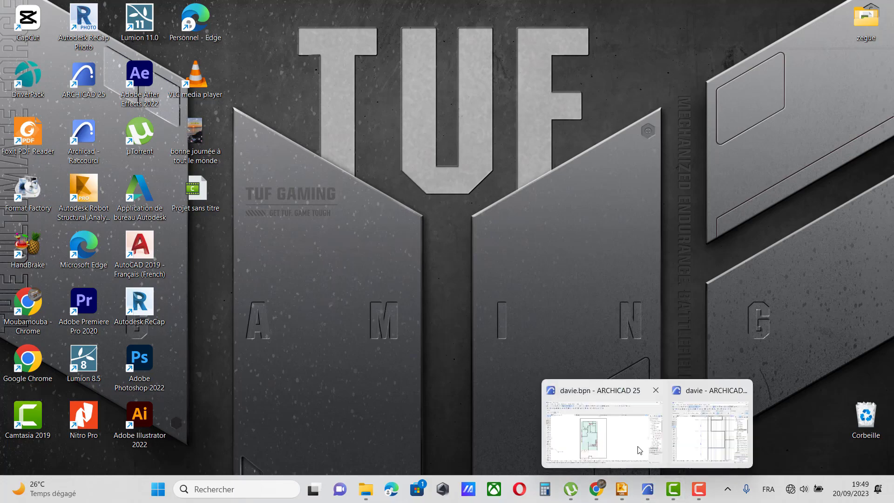
mouse_move(625, 446)
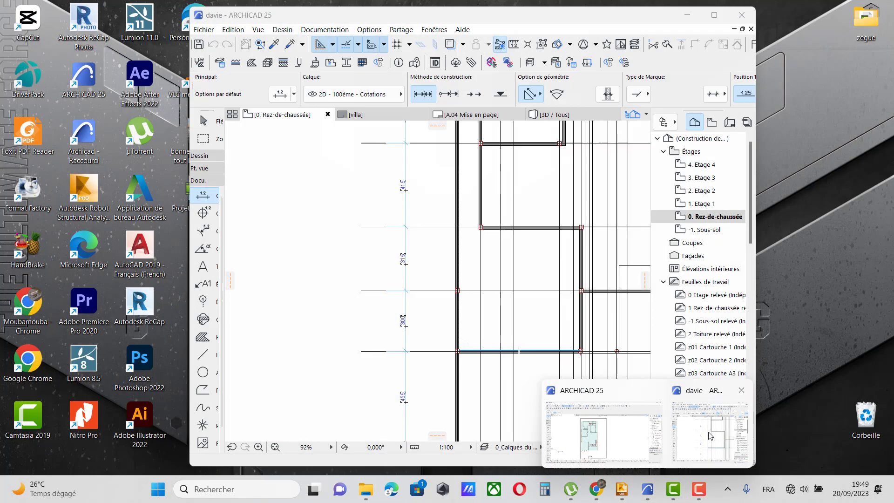
left_click(710, 431)
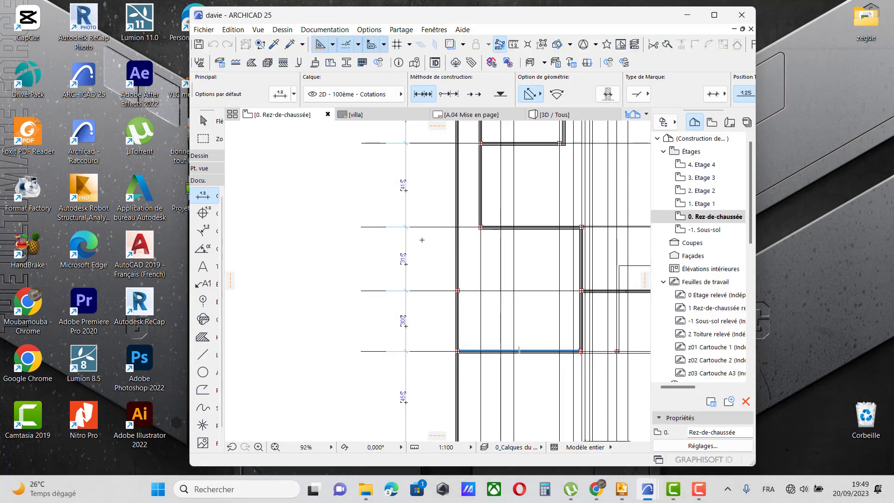
scroll(421, 240, "down", 5)
left_click(713, 15)
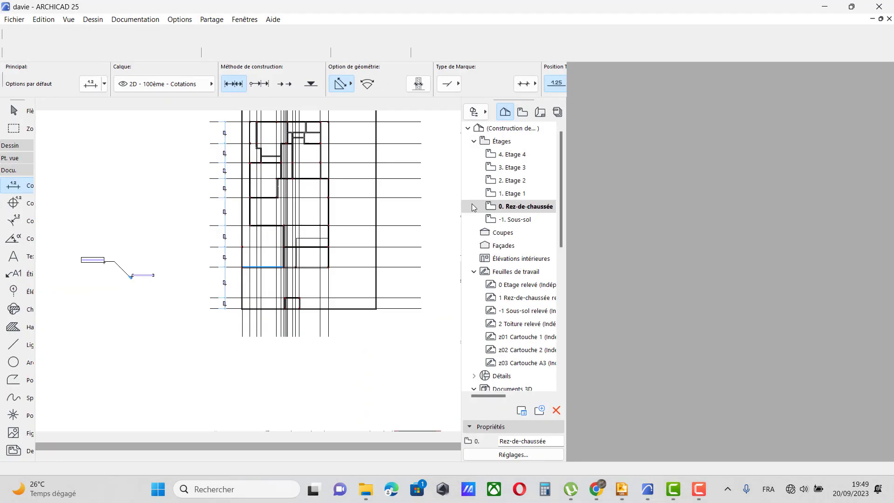
Step: Examine the ground-floor plan's walls, column positions, axes and dimension lines
scroll(355, 245, "down", 4)
scroll(333, 216, "up", 6)
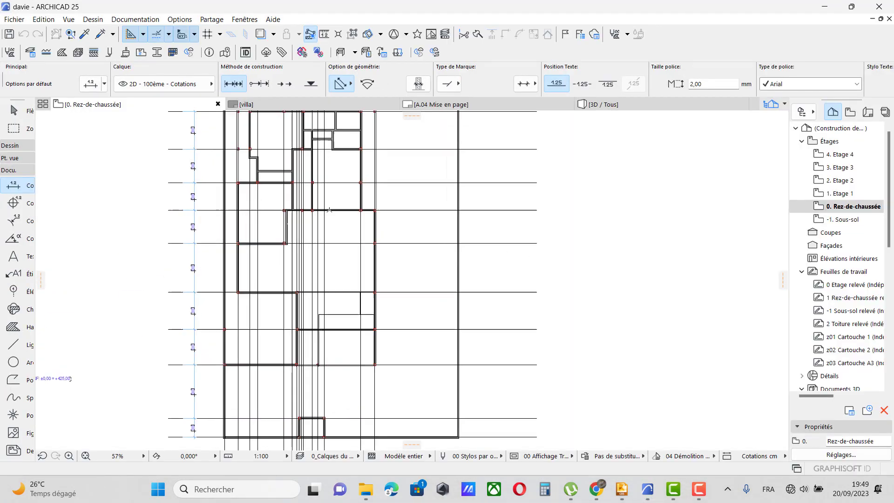
scroll(329, 210, "up", 5)
scroll(283, 228, "down", 5)
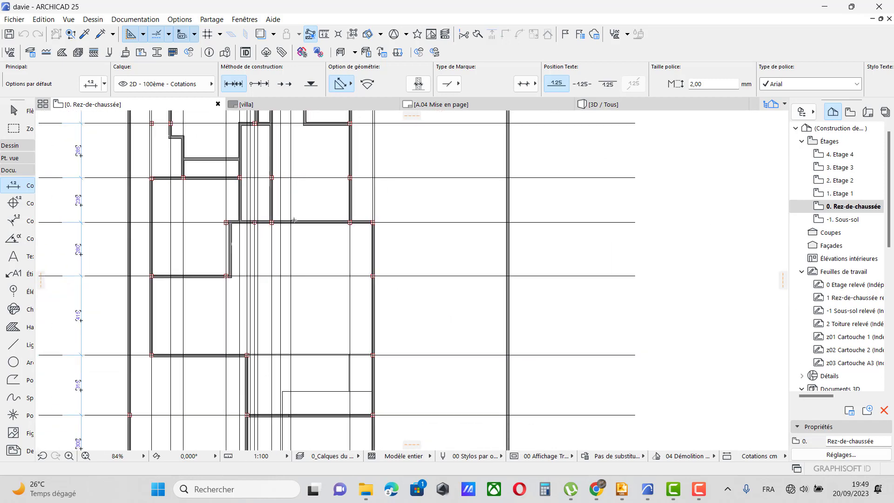
scroll(242, 213, "up", 4)
scroll(282, 298, "down", 3)
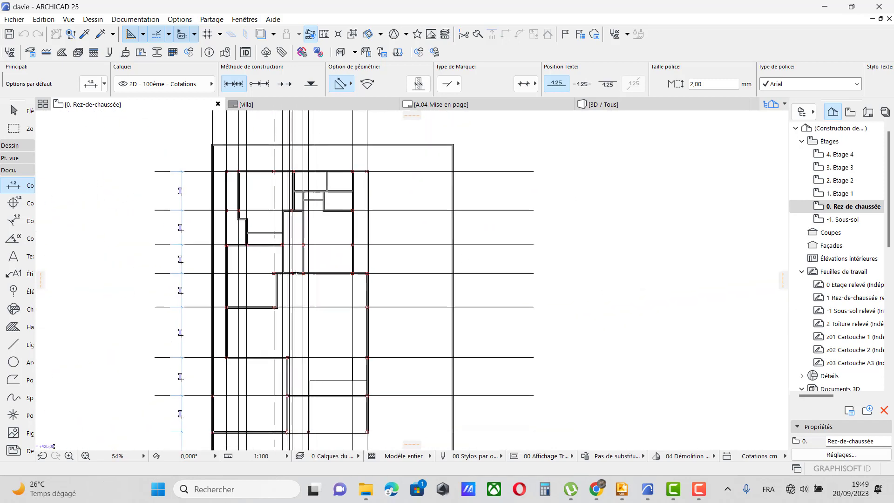
scroll(258, 293, "up", 1)
scroll(258, 294, "down", 5)
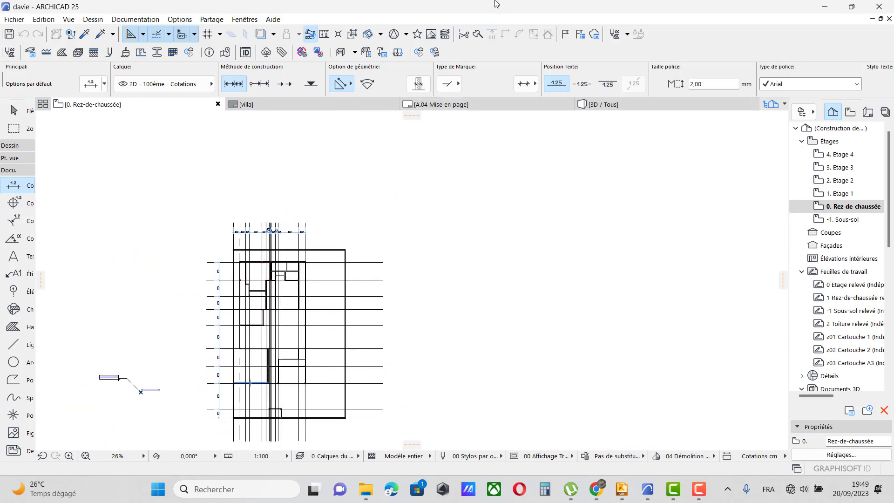
Step: Restore the ARCHICAD window and resize it to fill the left half of the screen with the plan in view
left_click_drag(496, 5, 224, 0)
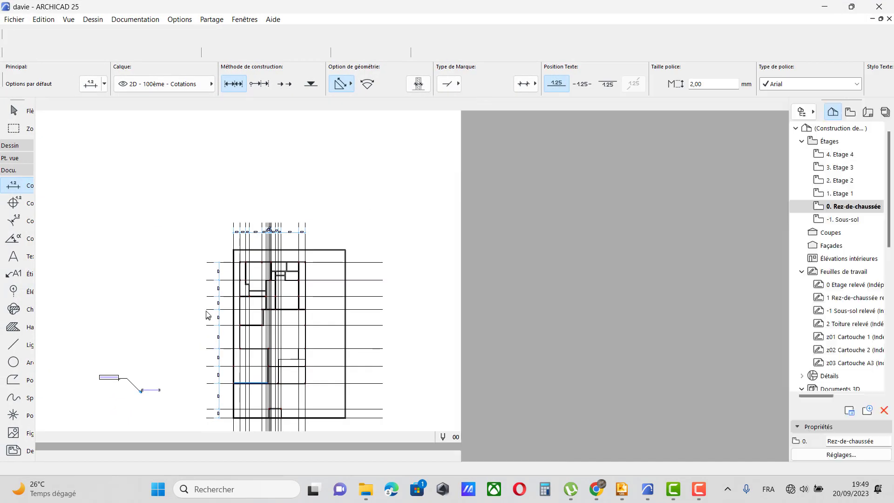
left_click_drag(492, 9, 439, 39)
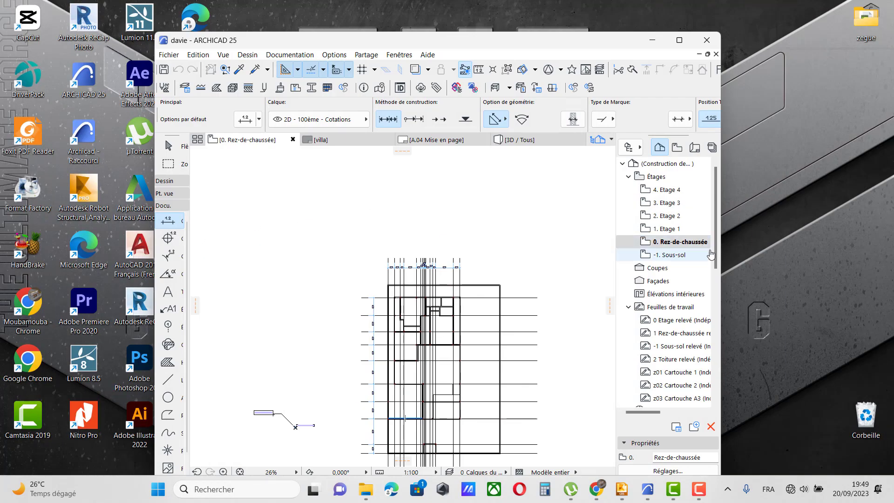
left_click_drag(719, 255, 557, 279)
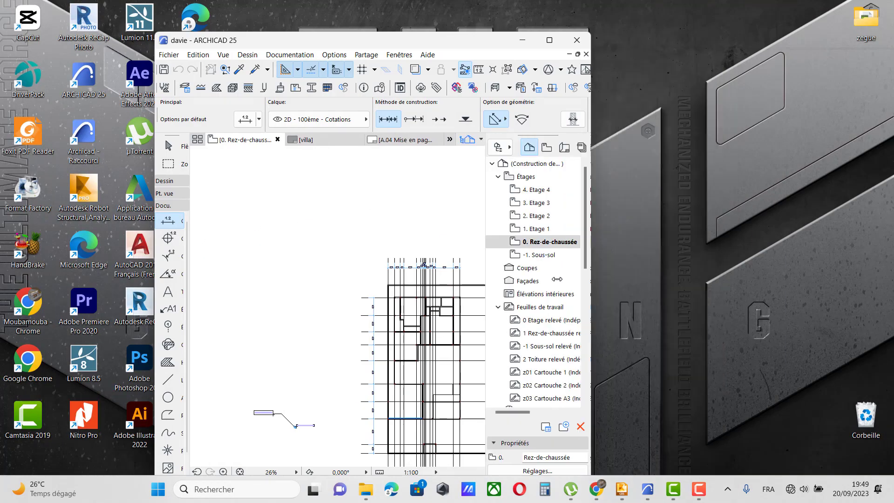
scroll(283, 296, "down", 5)
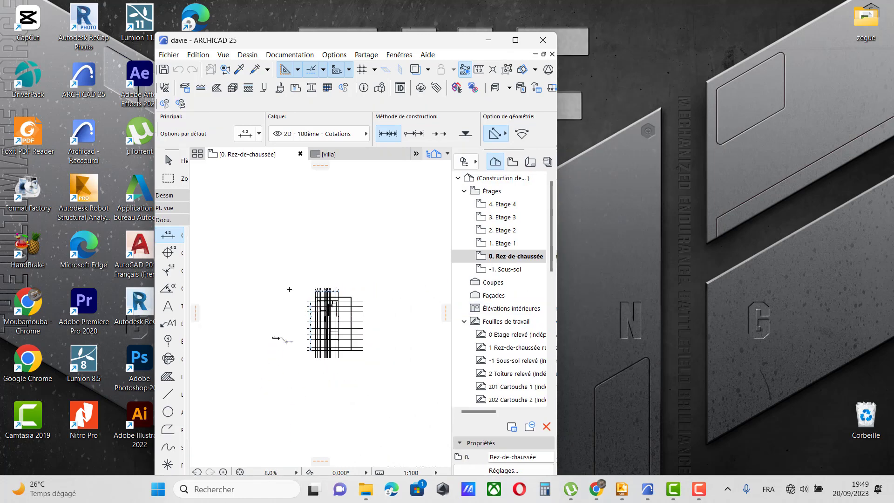
scroll(326, 340, "up", 5)
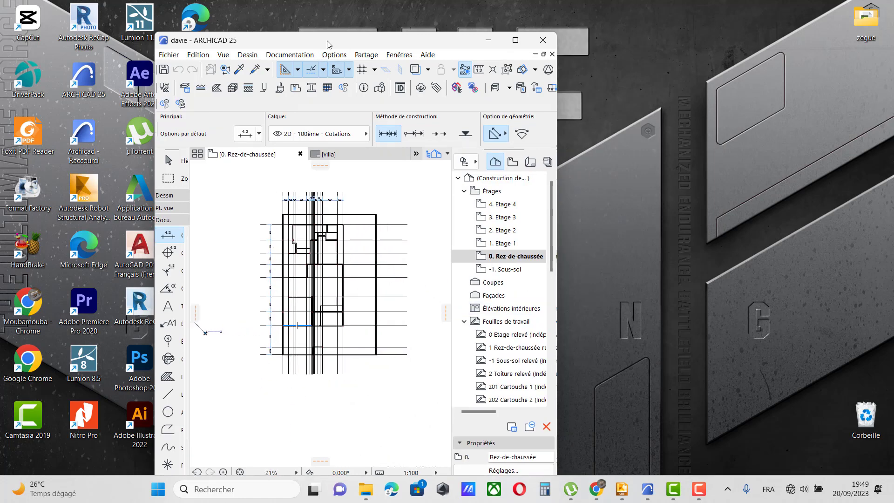
left_click_drag(327, 44, 239, 19)
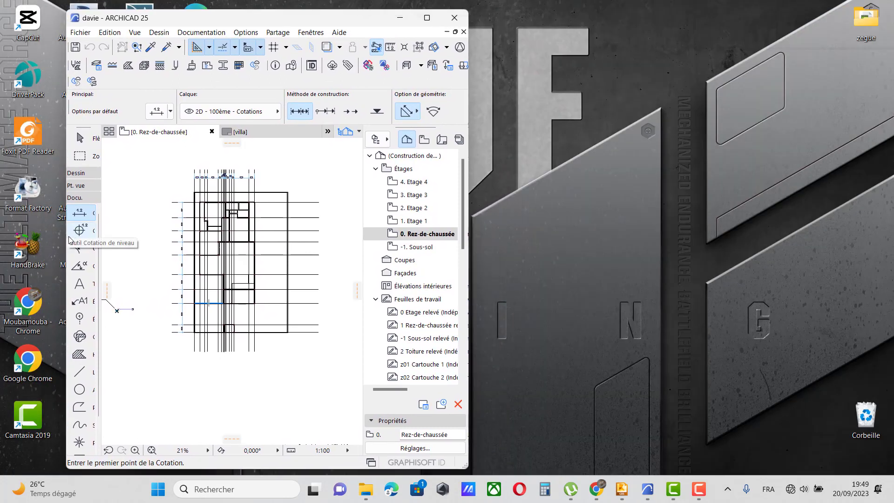
left_click_drag(66, 238, 1, 233)
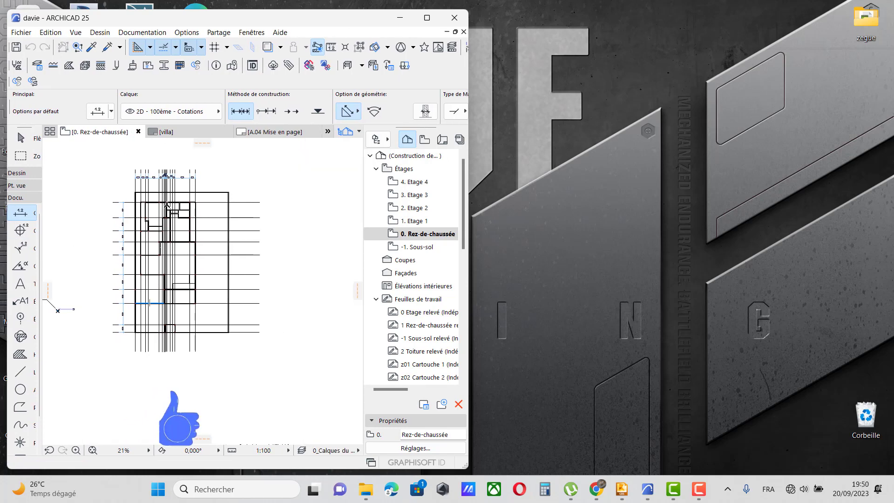
scroll(166, 205, "up", 2)
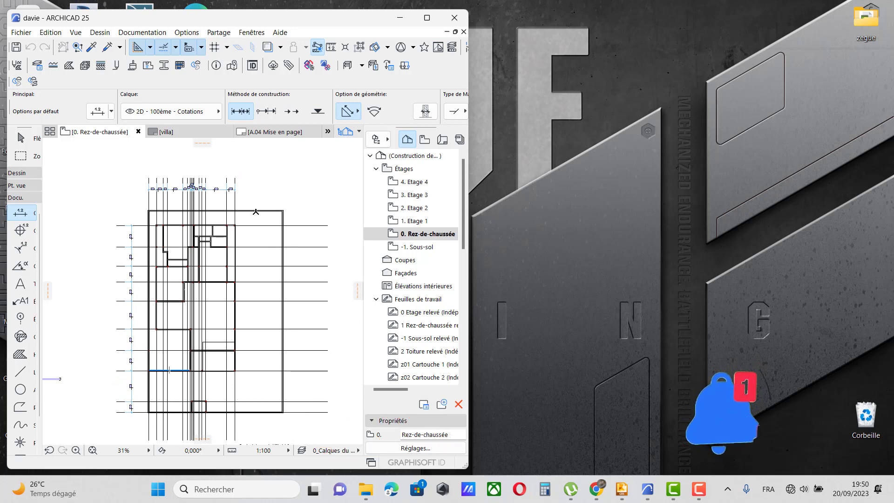
Step: Switch to Autodesk Concrete Building Structures, place its window beside the ARCHICAD plan and start the Column (Poteau) tool
left_click(621, 495)
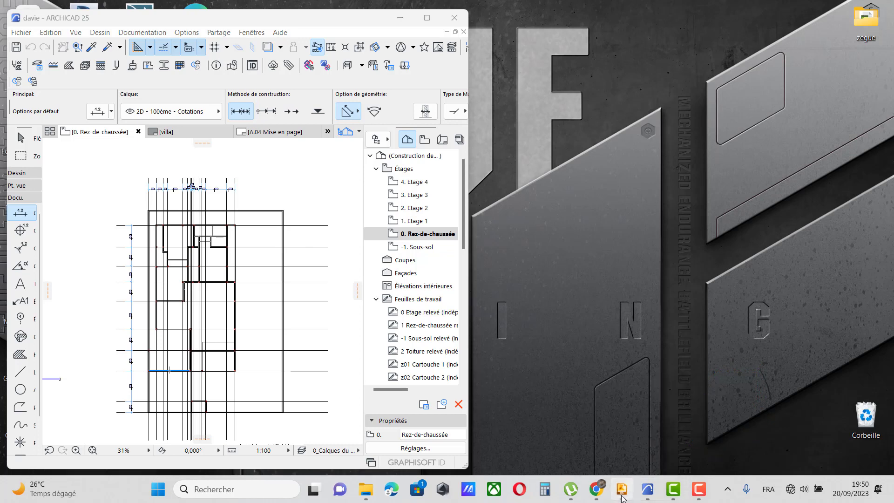
scroll(667, 304, "down", 3)
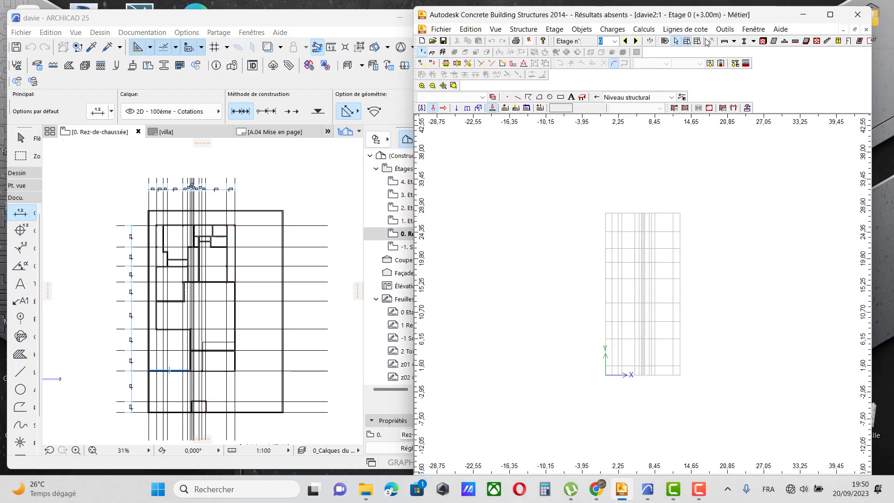
left_click_drag(757, 17, 789, 12)
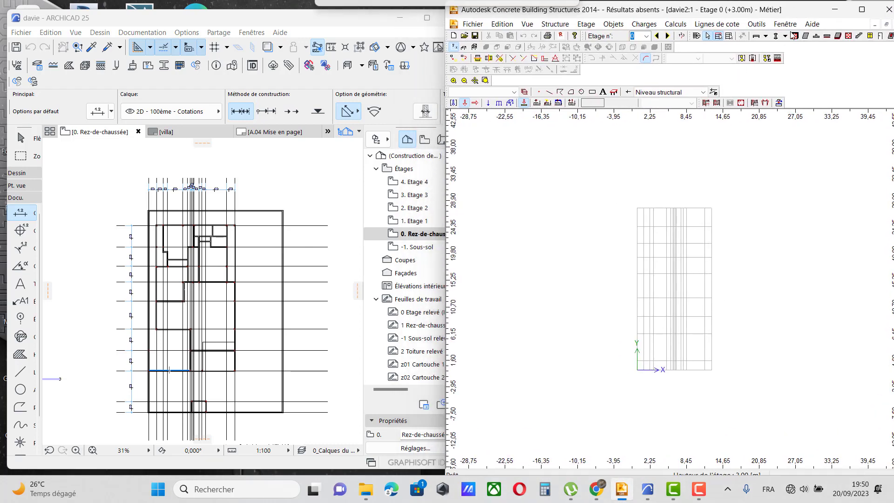
scroll(680, 233, "down", 3)
scroll(162, 315, "up", 5)
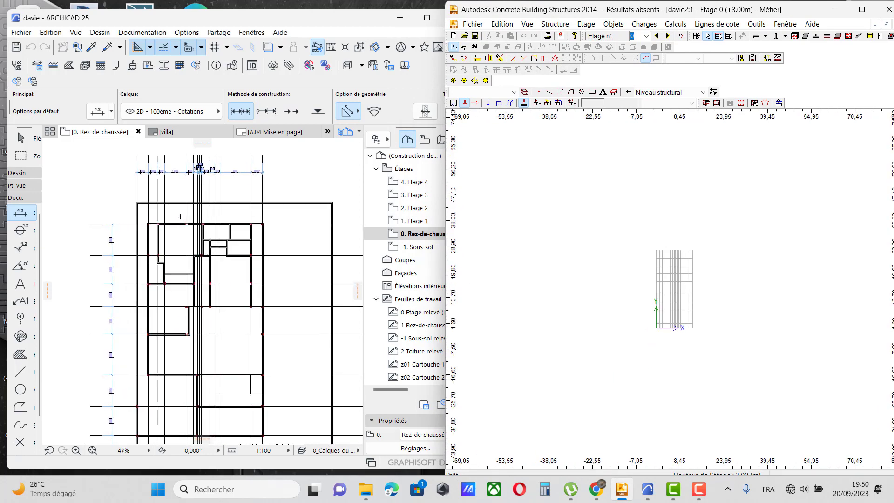
scroll(645, 291, "up", 5)
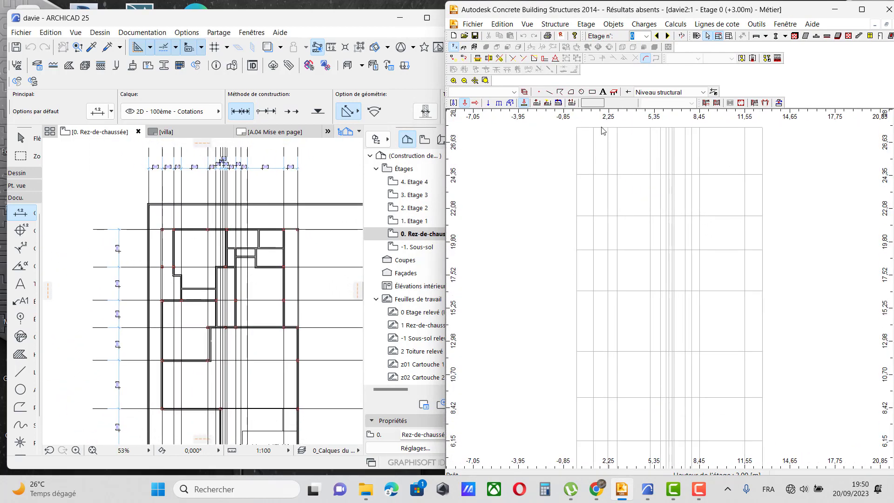
left_click(776, 36)
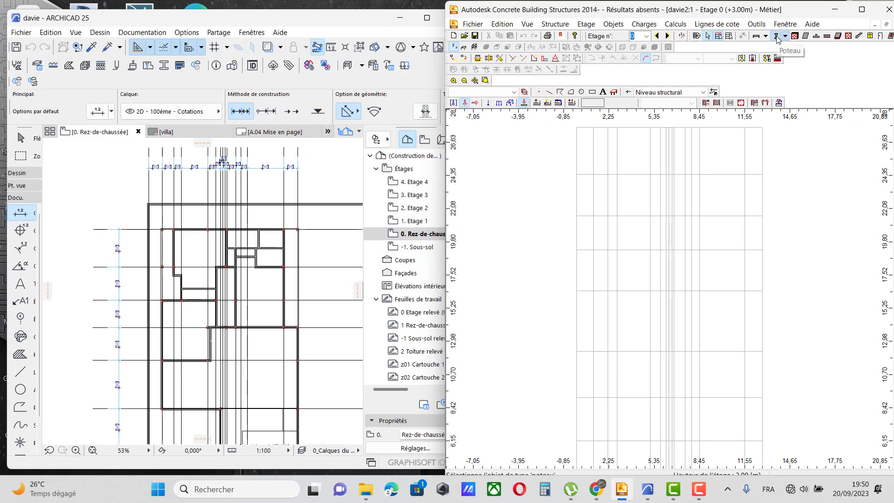
Step: Examine the column positions along the upper axes of the ARCHICAD ground-floor plan
scroll(166, 239, "up", 3)
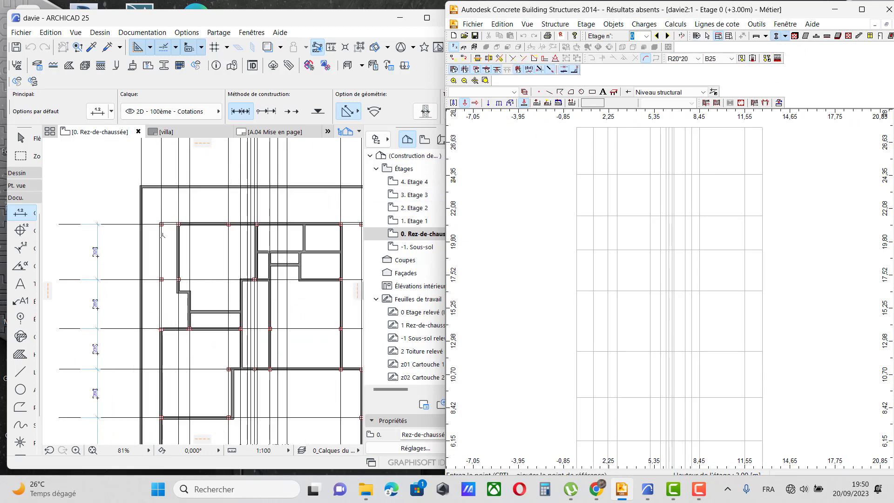
scroll(196, 212, "down", 4)
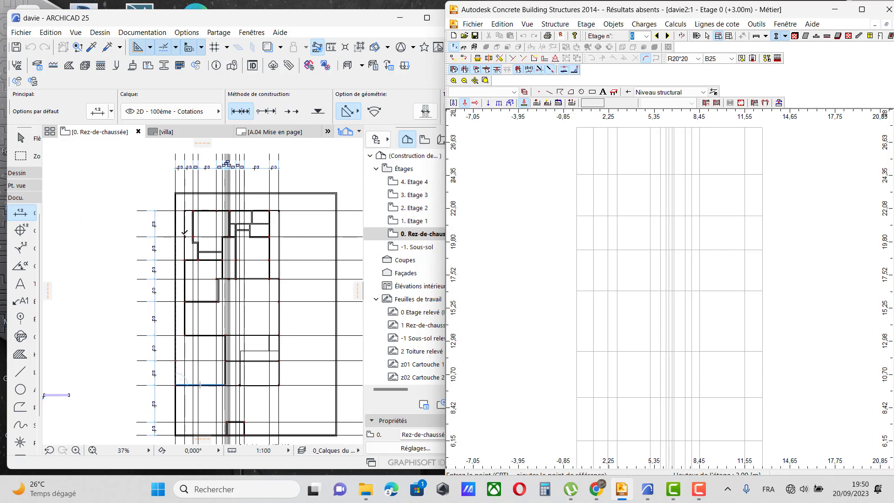
scroll(180, 318, "up", 6)
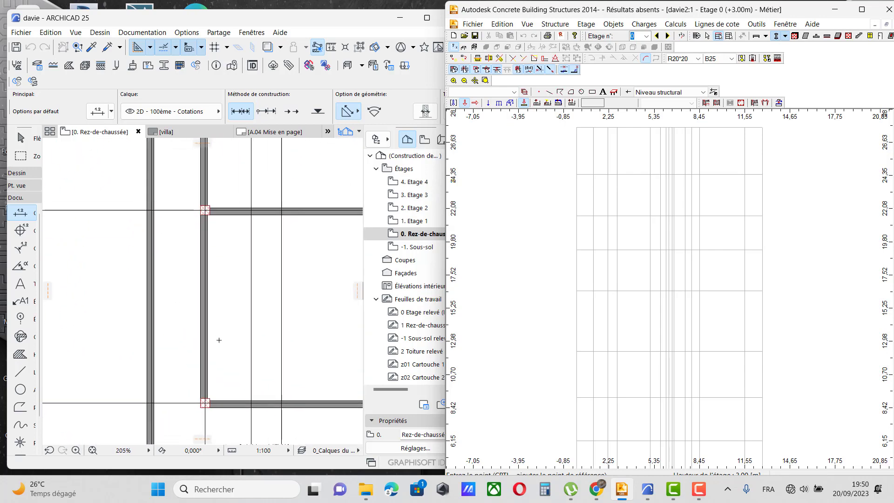
scroll(213, 200, "down", 4)
scroll(214, 199, "up", 4)
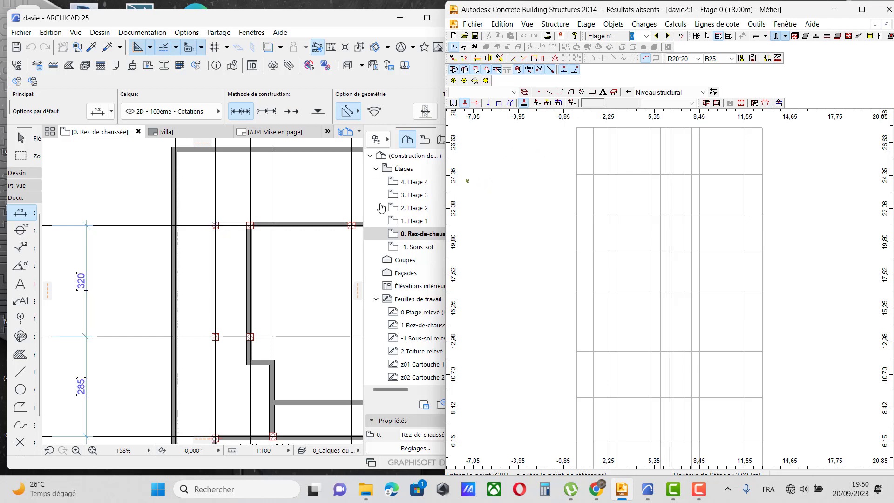
scroll(182, 237, "down", 5)
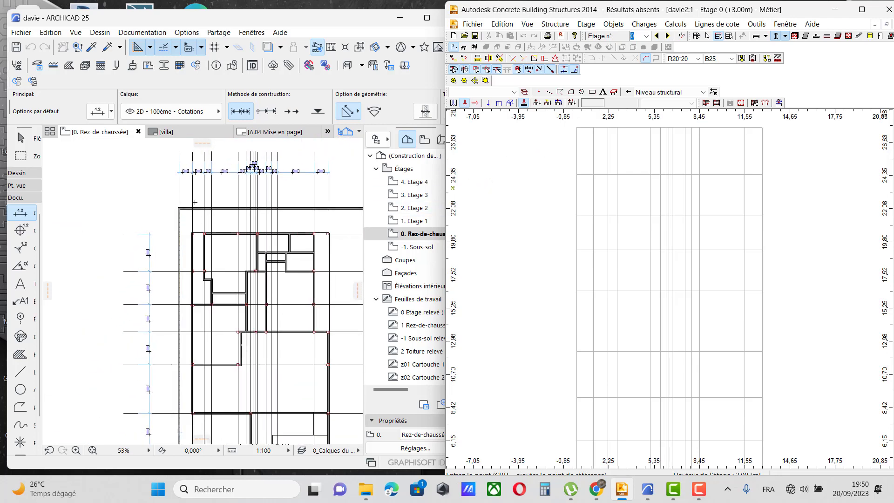
scroll(194, 202, "up", 3)
scroll(214, 241, "down", 5)
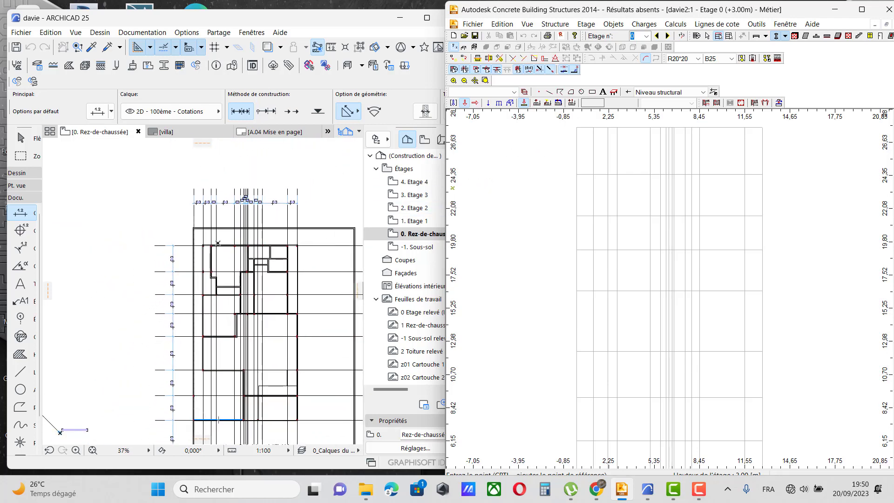
scroll(125, 255, "up", 4)
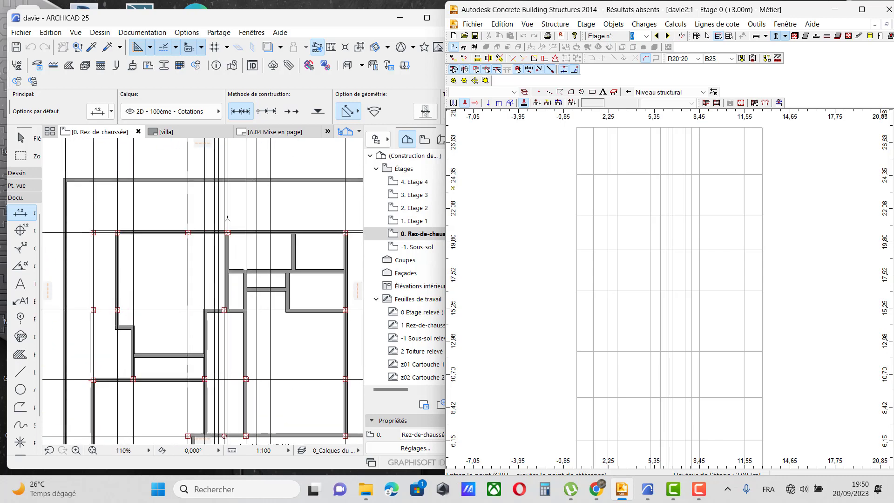
Step: Compare the structural axis grid with the column positions in the lower part of the ARCHICAD plan
scroll(618, 251, "down", 2)
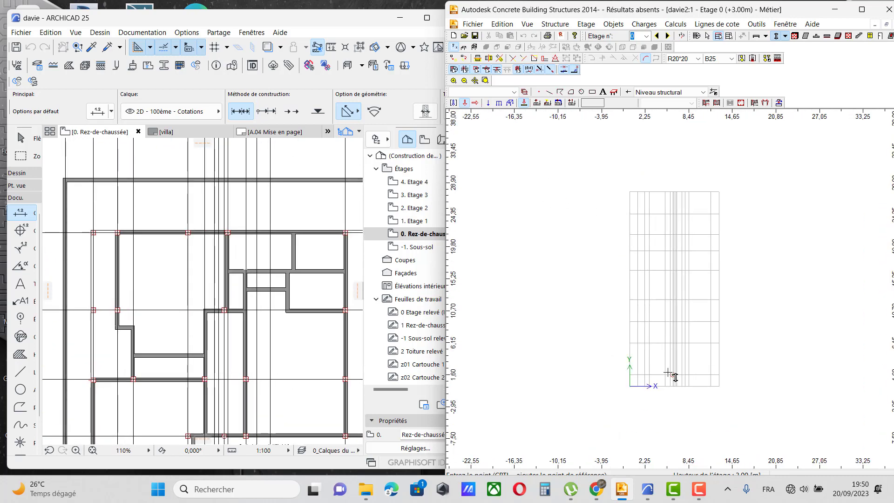
scroll(674, 377, "up", 2)
scroll(222, 438, "down", 5)
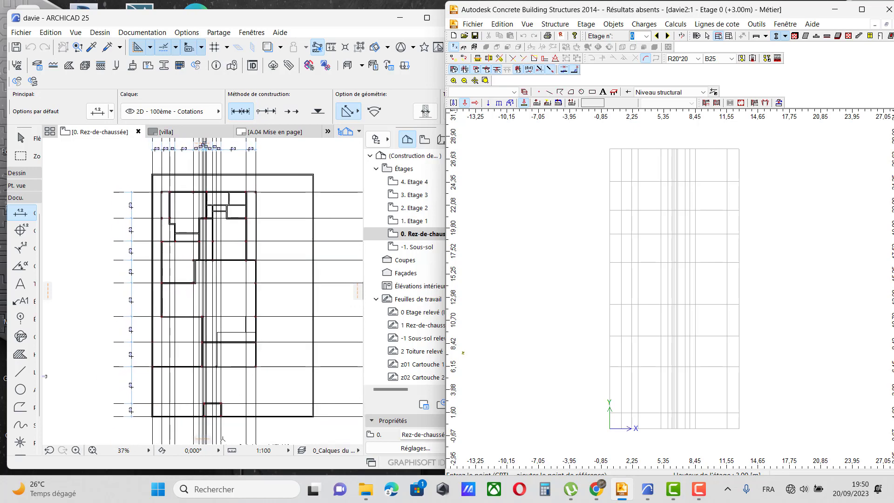
scroll(105, 351, "up", 7)
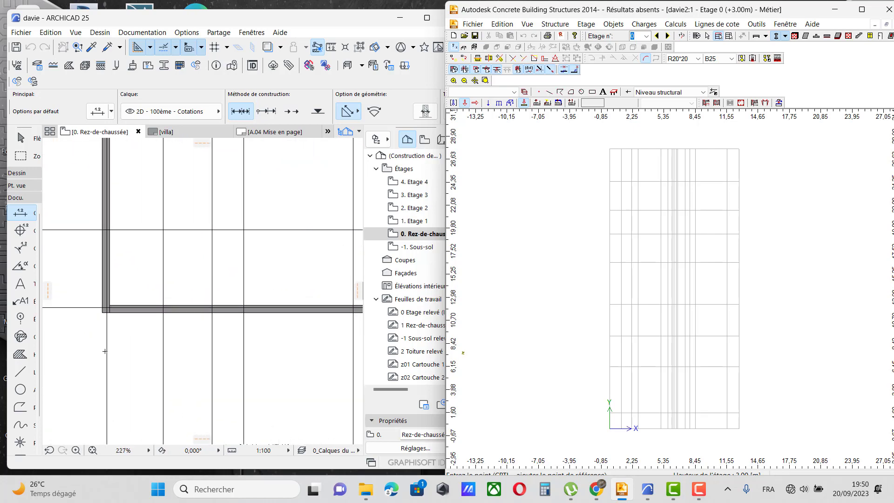
scroll(142, 317, "down", 3)
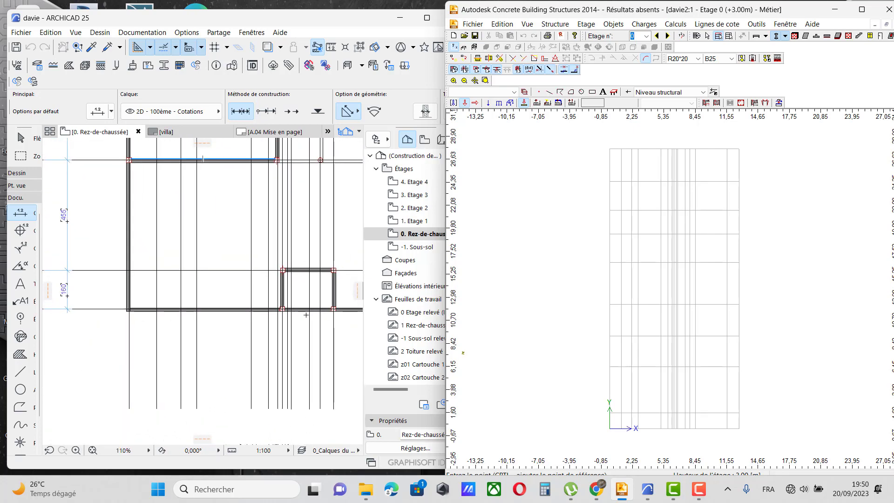
scroll(227, 329, "down", 1)
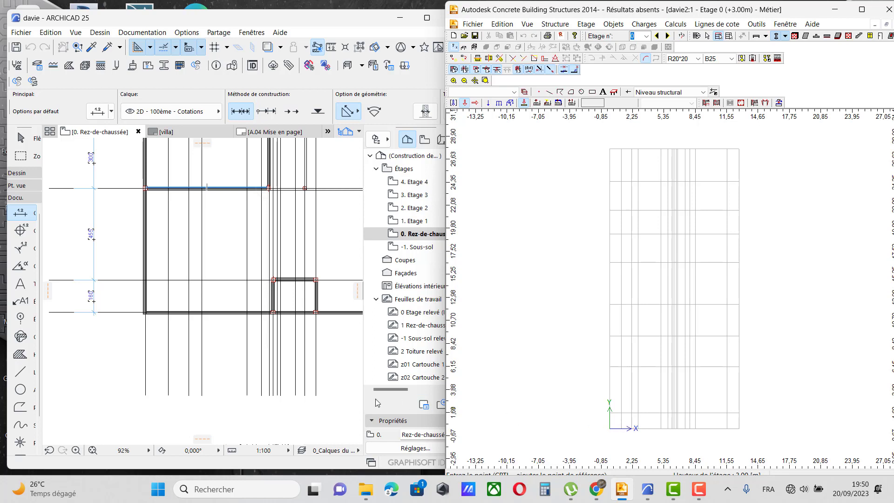
scroll(249, 369, "down", 5)
scroll(249, 368, "up", 5)
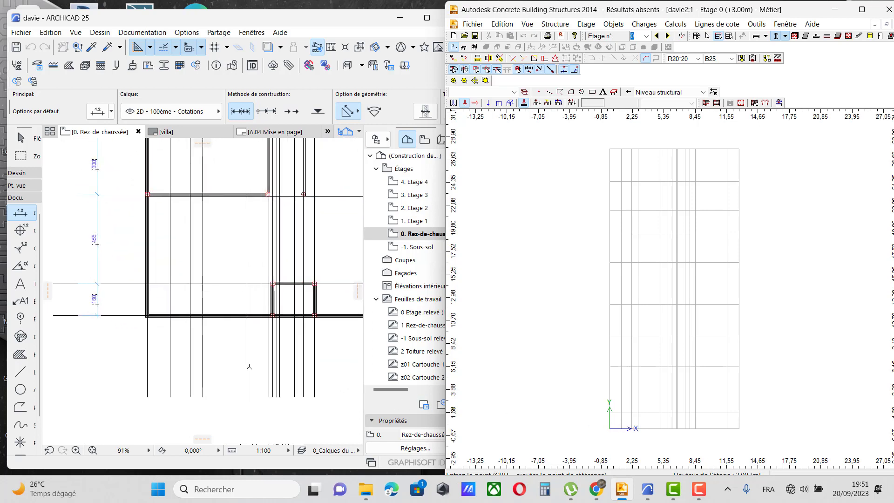
Step: Open the Etage 1 plan in ARCHICAD and return to the Rez-de-chaussée plan
scroll(618, 442, "up", 3)
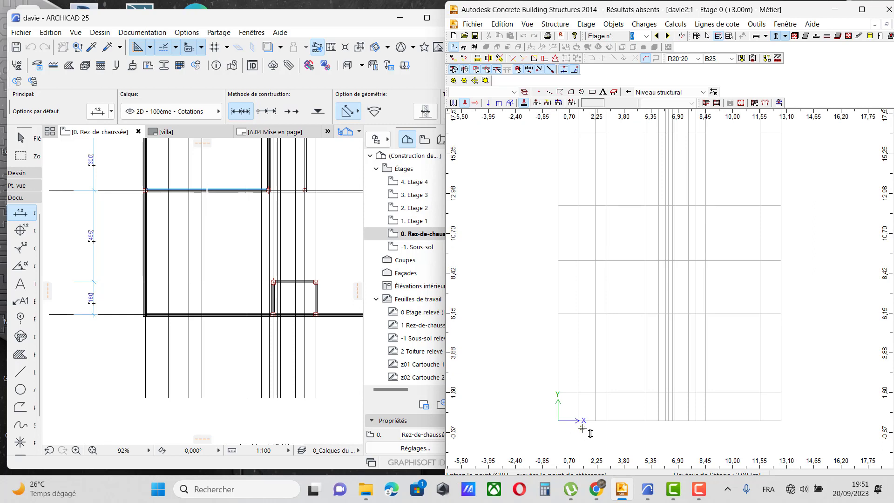
scroll(212, 270, "down", 1)
left_click(419, 223)
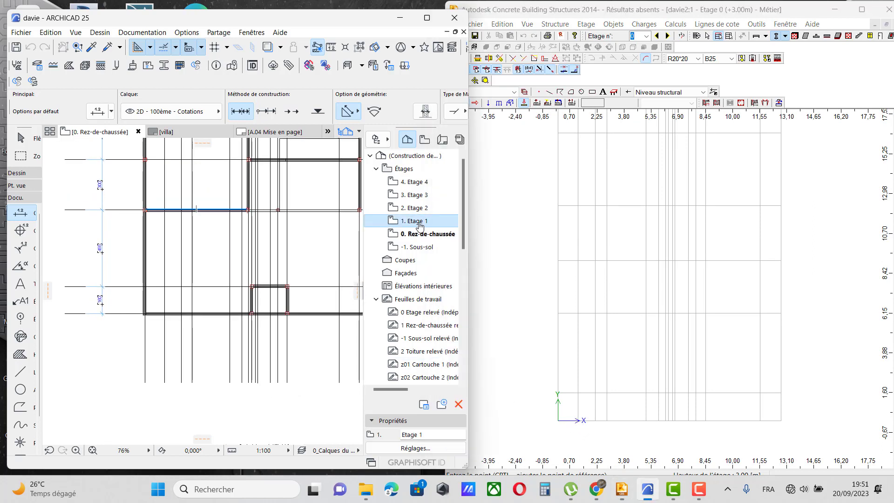
double_click(419, 222)
double_click(421, 234)
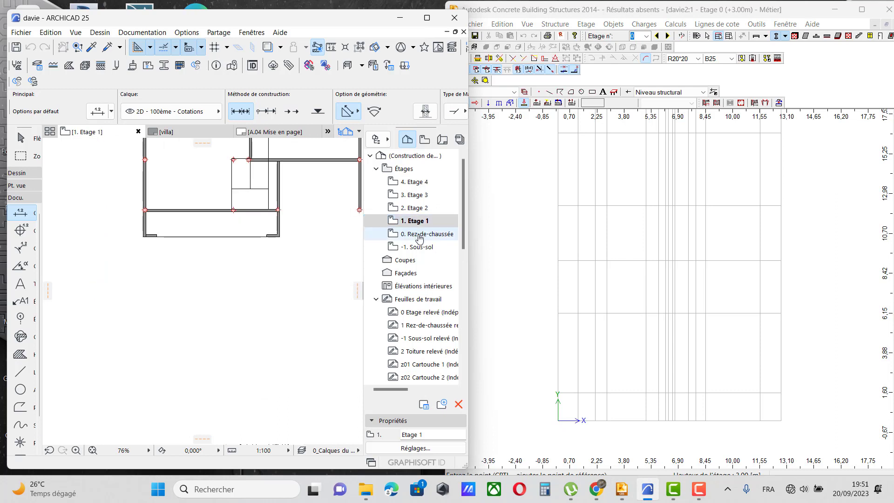
Step: Place columns on the third horizontal axis from the bottom, at the leftmost vertical axis and the central axis at about x = 6.2 m
scroll(216, 349, "up", 1)
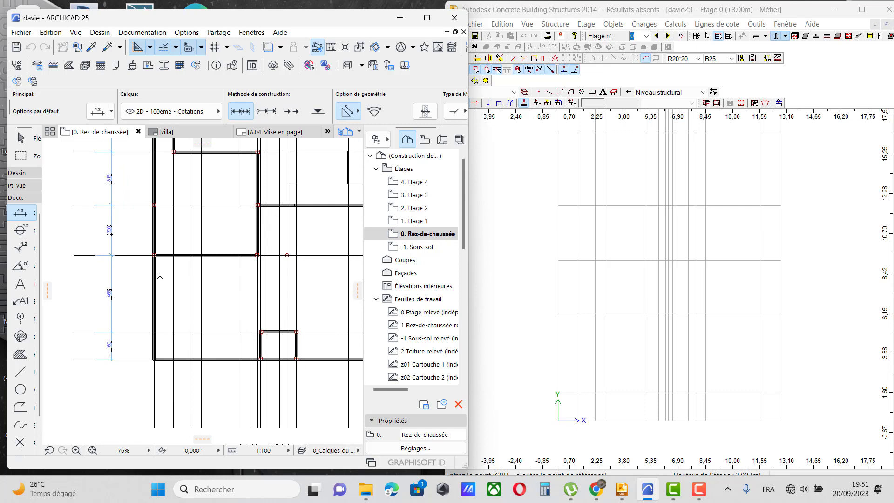
scroll(560, 319, "up", 2)
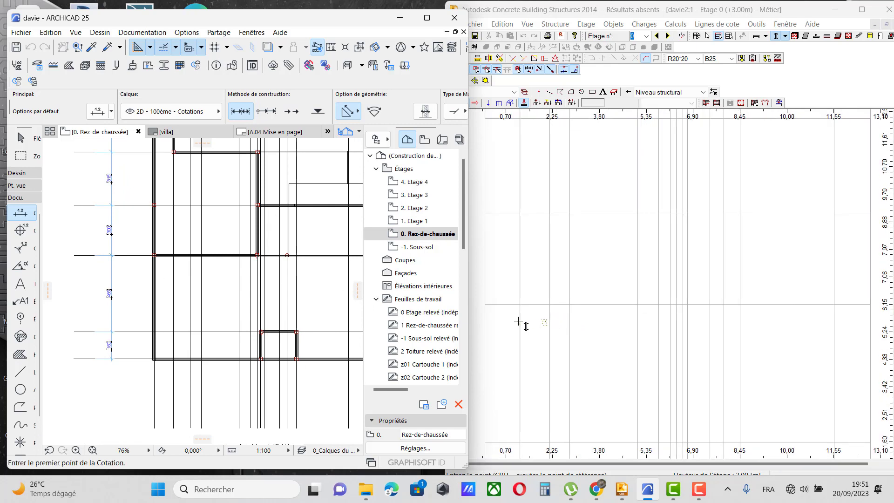
left_click(486, 305)
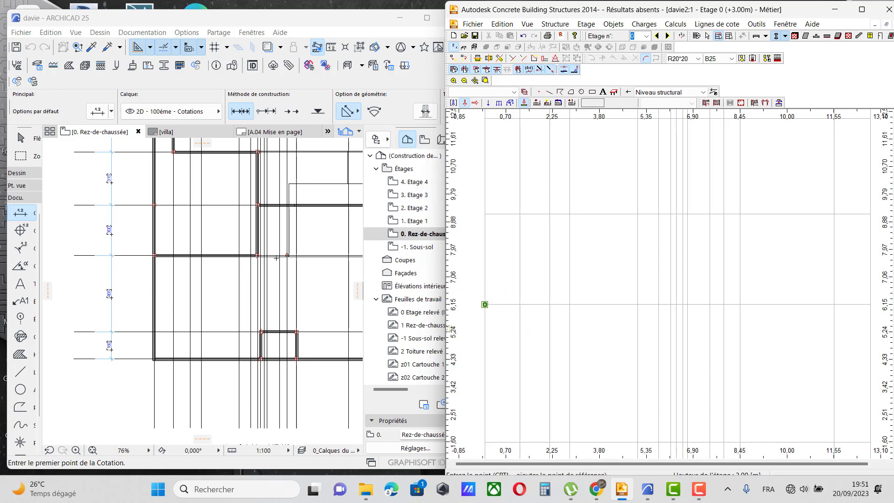
scroll(257, 249, "up", 2)
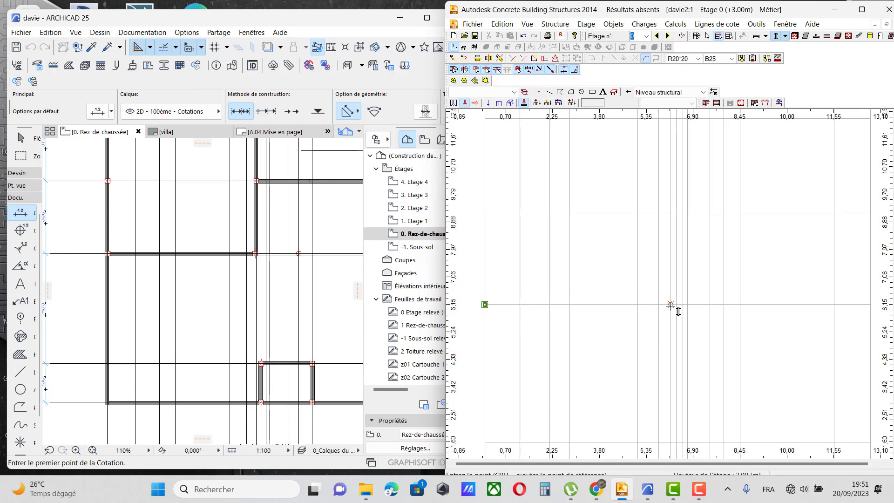
left_click(670, 305)
Step: Check the stair-side columns in the ARCHICAD plan and place a column at the right end of the third horizontal axis
scroll(198, 296, "down", 2)
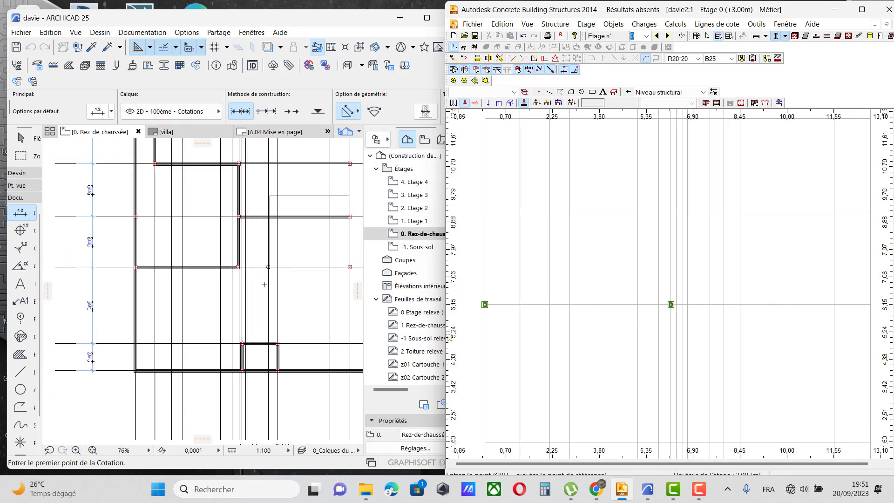
scroll(259, 298, "up", 4)
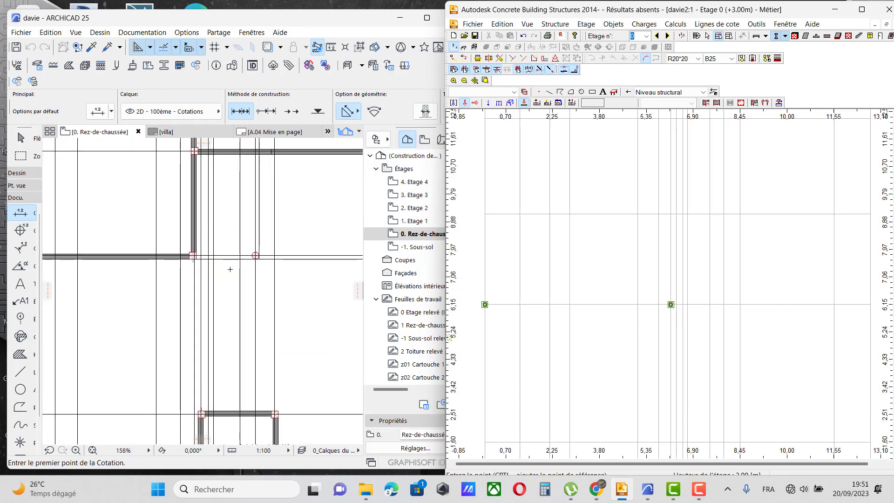
scroll(230, 269, "down", 1)
scroll(245, 262, "down", 4)
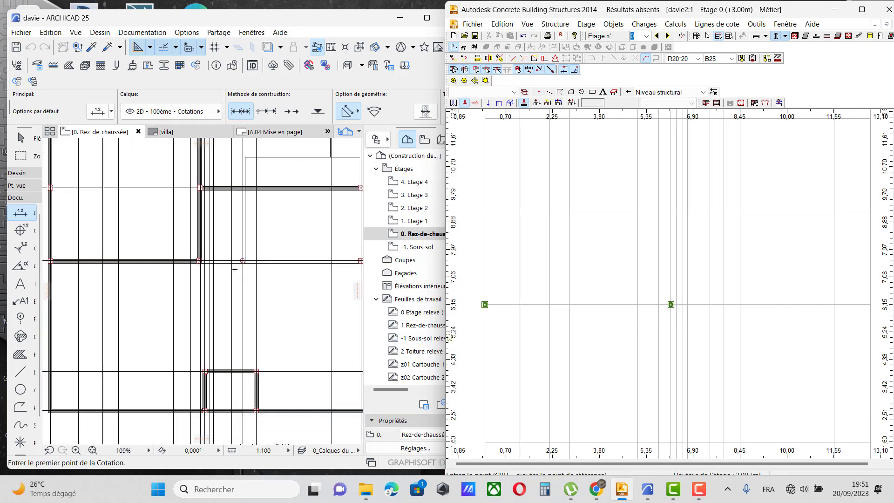
scroll(200, 251, "down", 5)
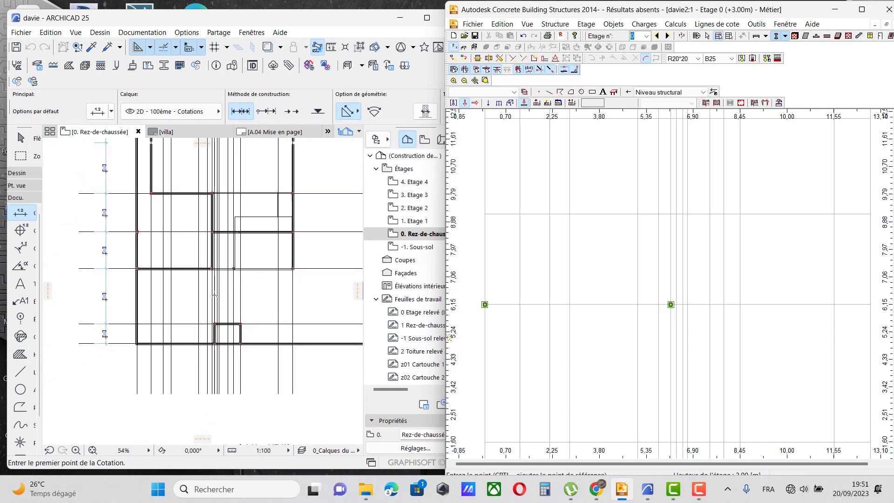
scroll(659, 333, "down", 1)
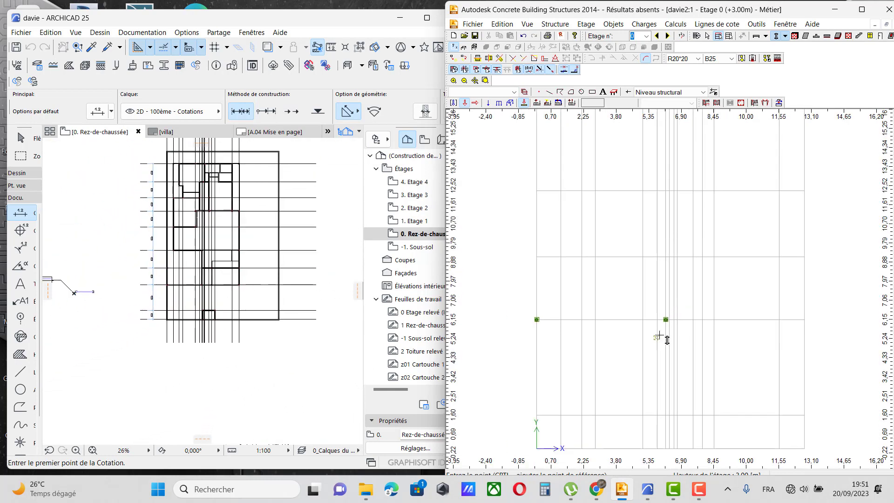
left_click(804, 319)
Step: Following the ARCHICAD plan, place a column at the right end of the fourth horizontal axis from the bottom
scroll(199, 290, "up", 4)
scroll(200, 289, "up", 2)
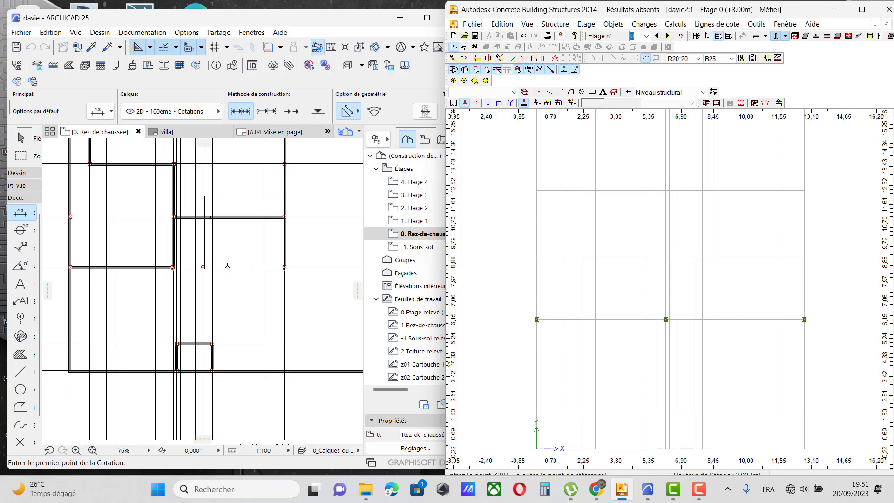
scroll(220, 258, "down", 3)
scroll(282, 220, "up", 3)
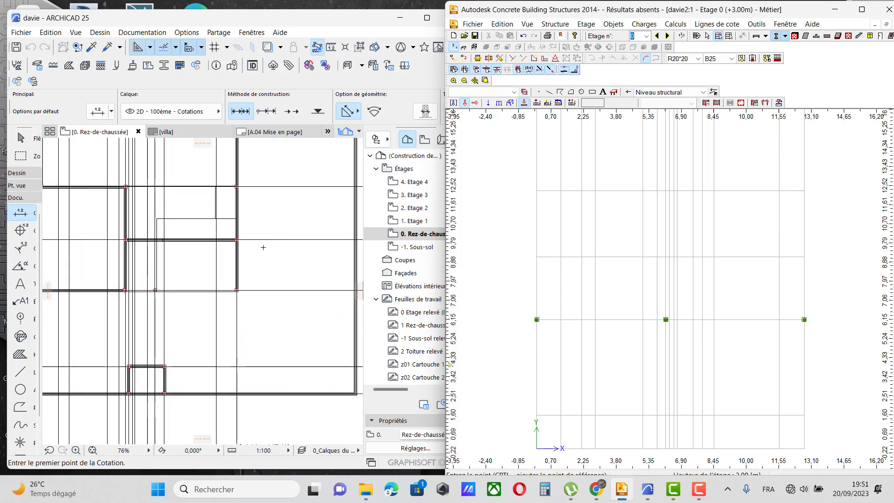
scroll(197, 256, "down", 2)
scroll(214, 253, "up", 2)
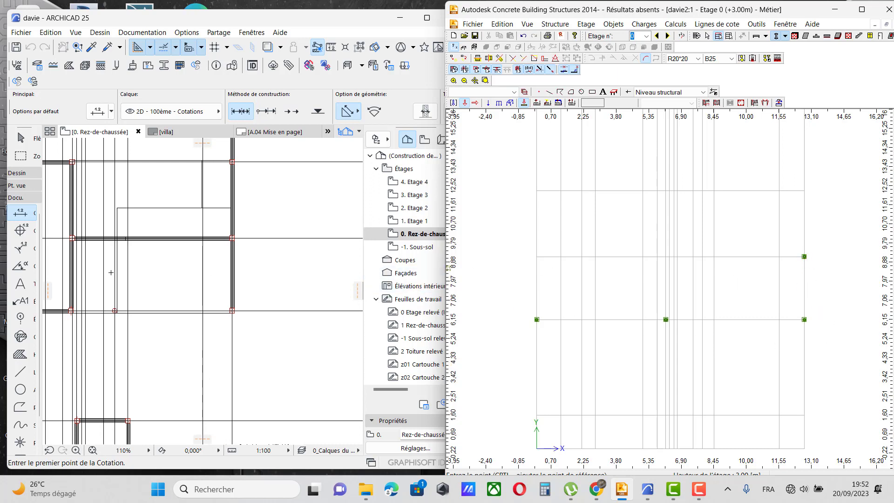
Step: Place columns on the fourth horizontal axis at the central axis at about x = 6.2 m and at the leftmost vertical axis
scroll(111, 272, "up", 2)
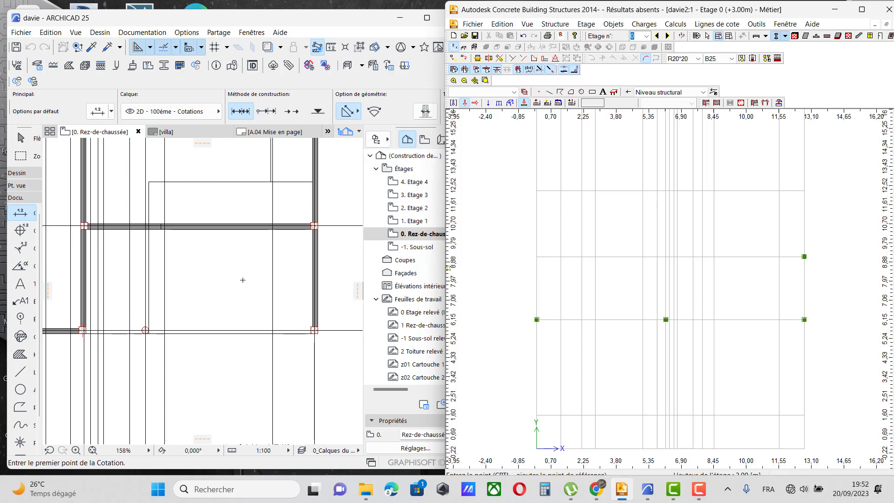
scroll(676, 280, "up", 2)
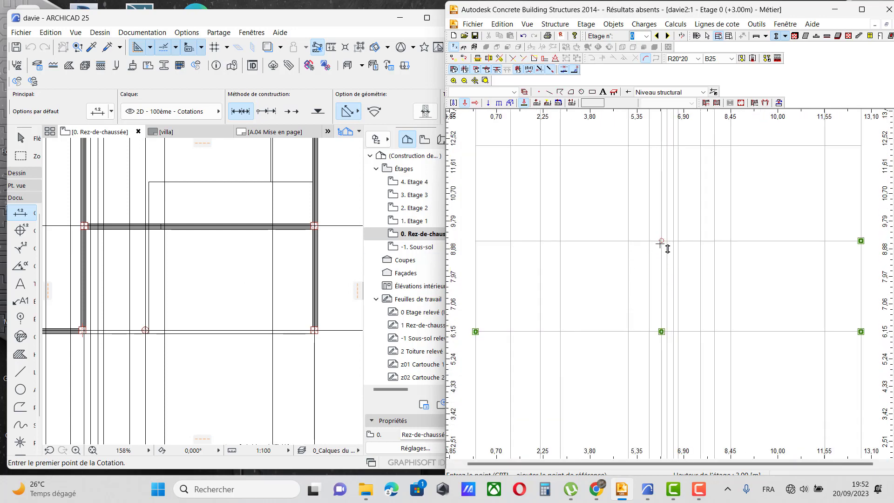
scroll(748, 256, "down", 2)
scroll(165, 266, "down", 2)
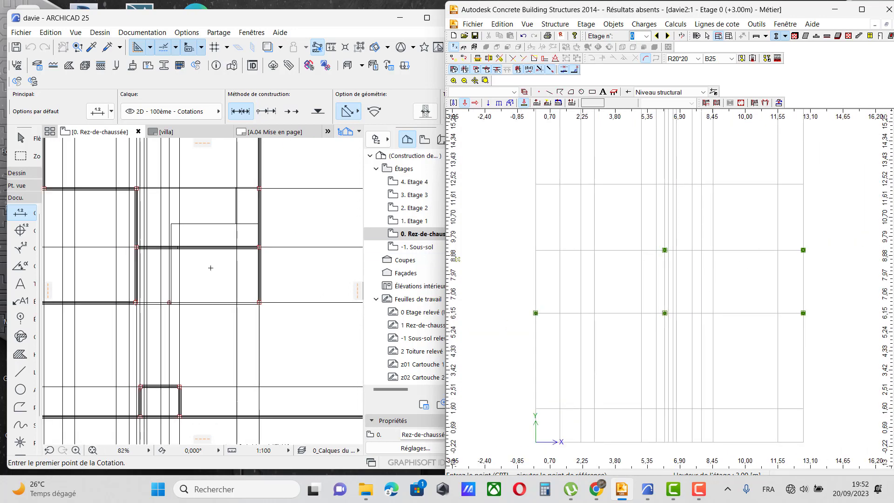
left_click(536, 251)
Step: Place columns on the fifth horizontal axis from the bottom, at the second vertical axis and the central axis at about x = 6.2 m
scroll(150, 342, "down", 2)
scroll(120, 226, "up", 2)
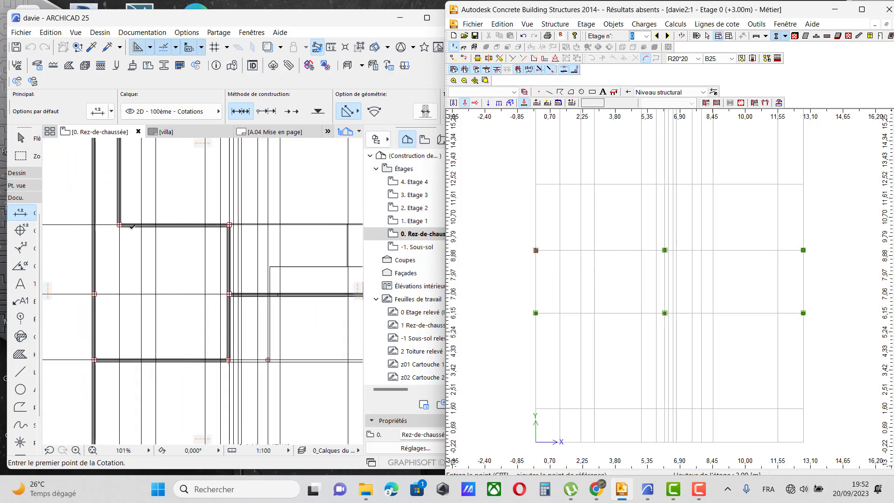
left_click(560, 186)
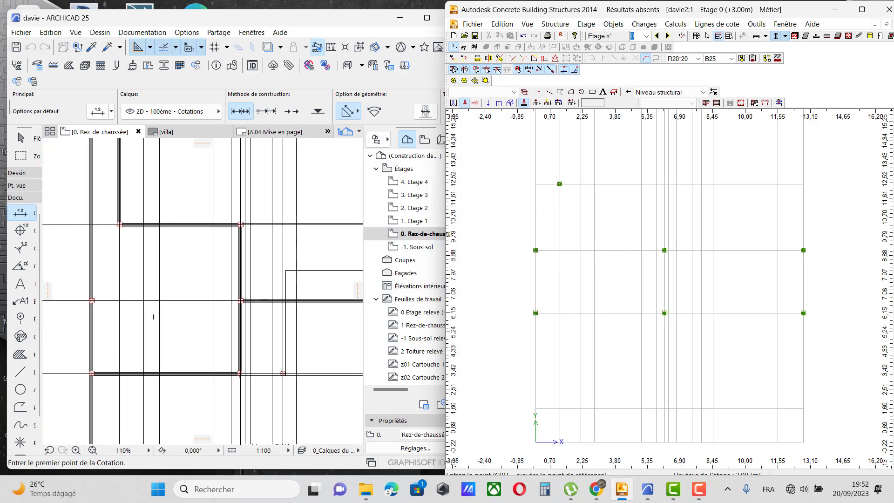
scroll(151, 315, "down", 2)
scroll(232, 259, "up", 2)
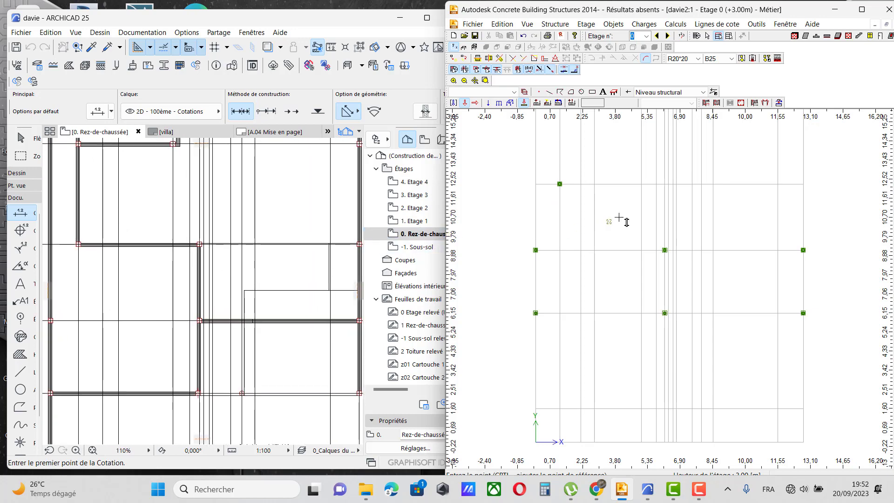
scroll(675, 205, "up", 2)
left_click(659, 174)
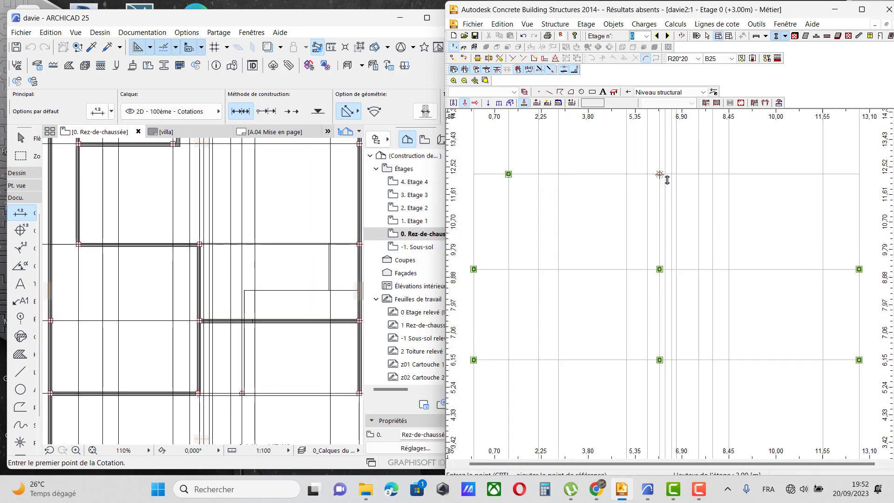
Step: Check the upper rooms in the ARCHICAD plan and place a column at the right end of the fifth horizontal axis
scroll(172, 284, "down", 4)
scroll(172, 284, "down", 1)
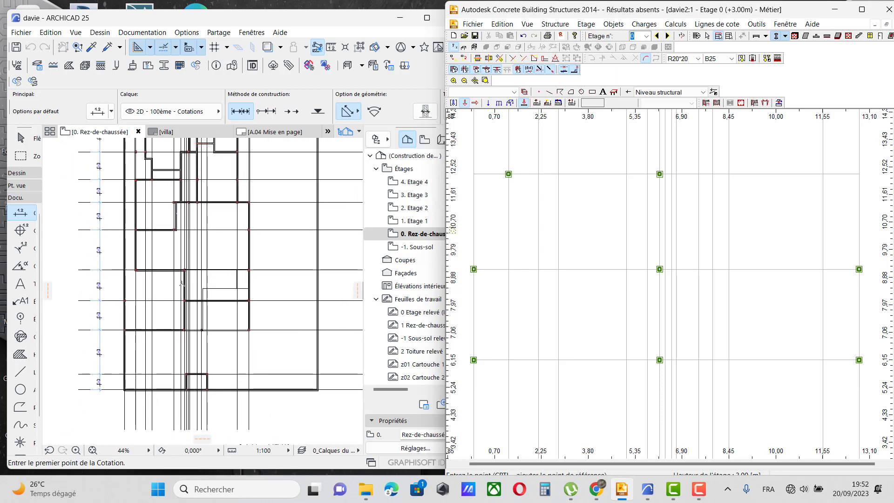
scroll(269, 273, "up", 2)
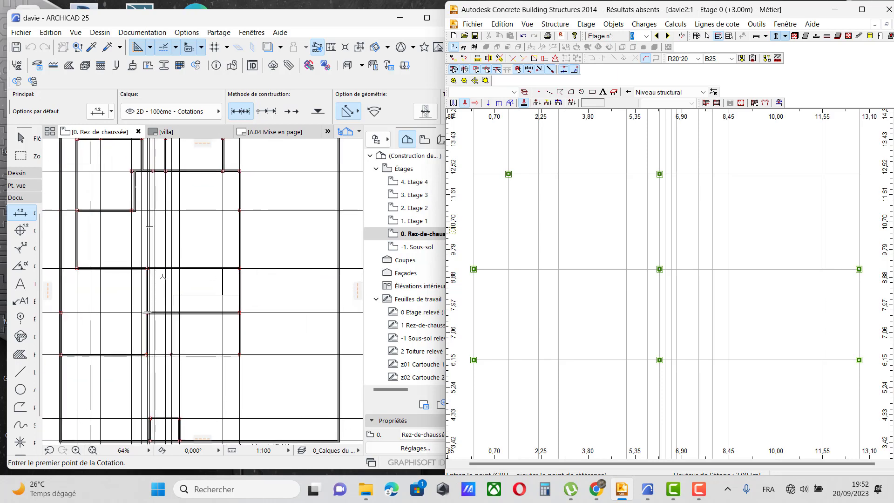
scroll(160, 293, "down", 1)
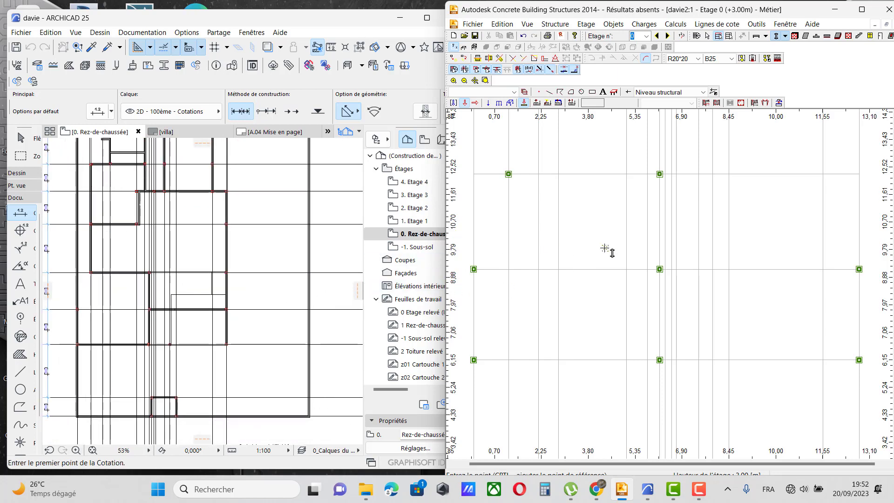
scroll(614, 250, "down", 1)
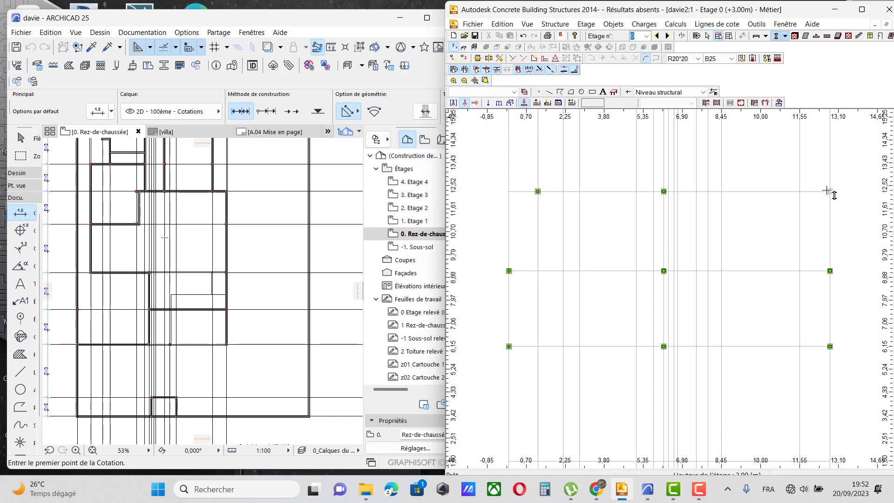
scroll(828, 190, "down", 1)
scroll(776, 220, "up", 1)
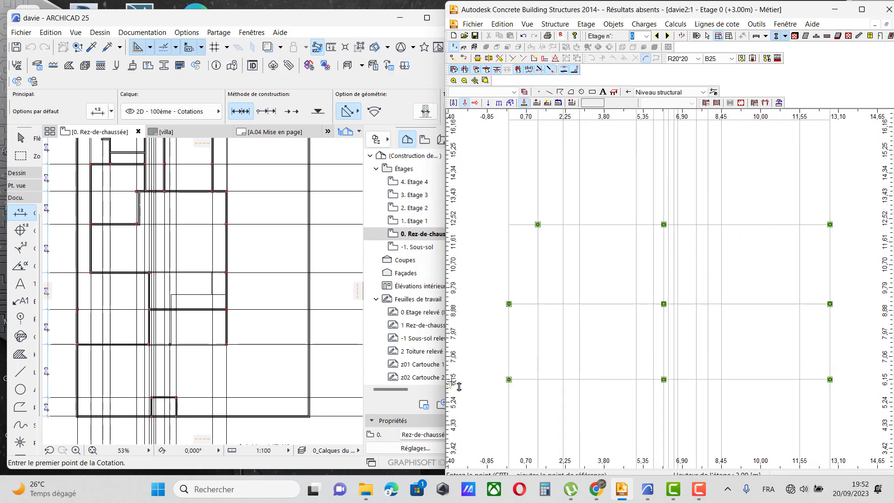
Step: Place a column where the second vertical axis crosses the seventh horizontal axis from the bottom, at about y = 19.3 m
scroll(560, 300, "down", 1)
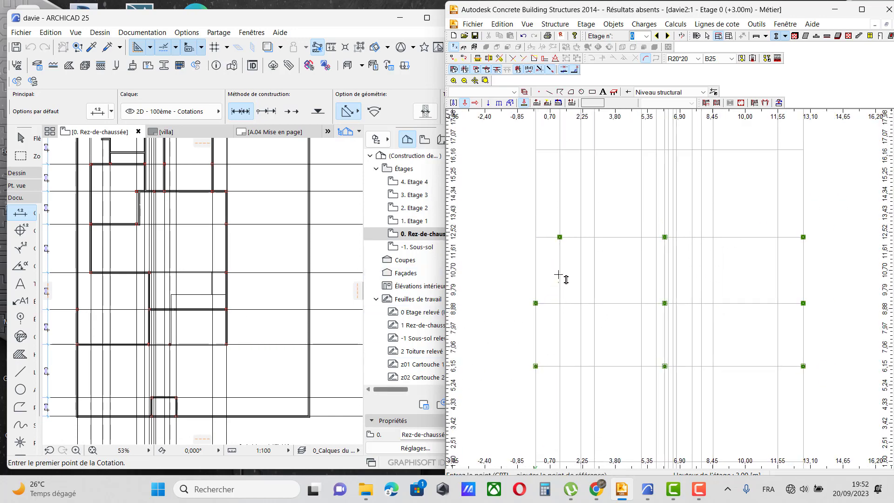
scroll(77, 178, "up", 2)
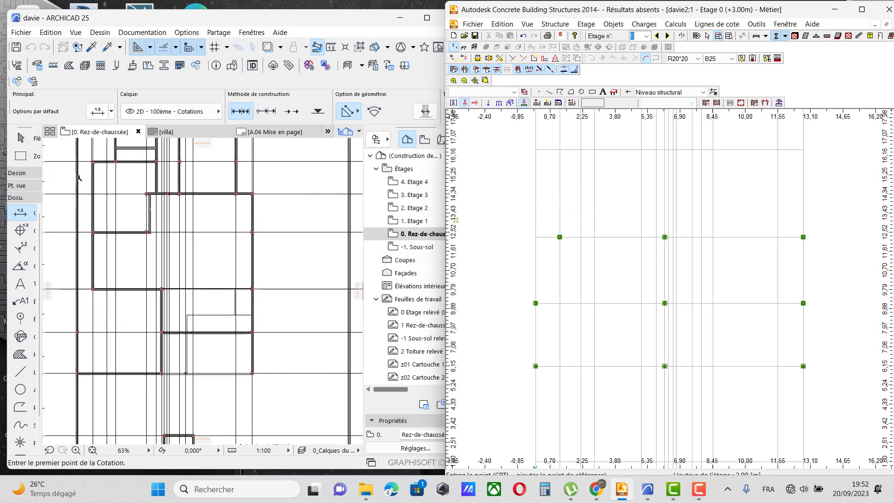
scroll(548, 312, "down", 1)
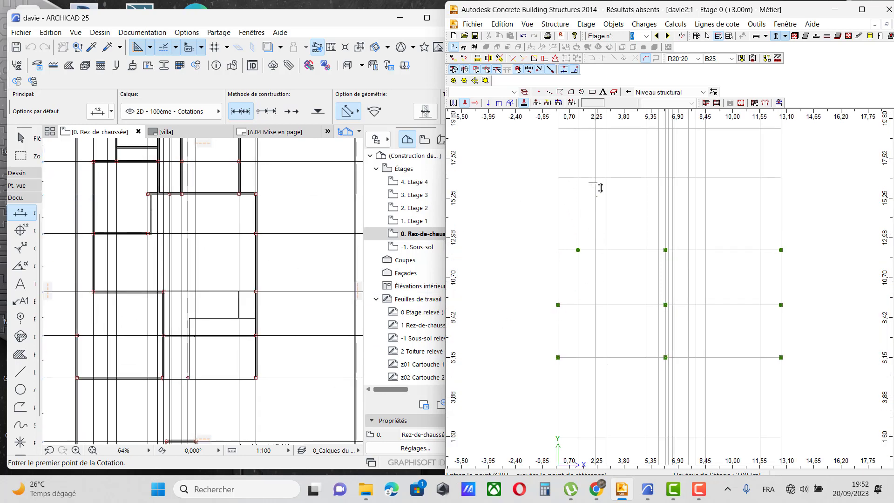
scroll(576, 278, "down", 1)
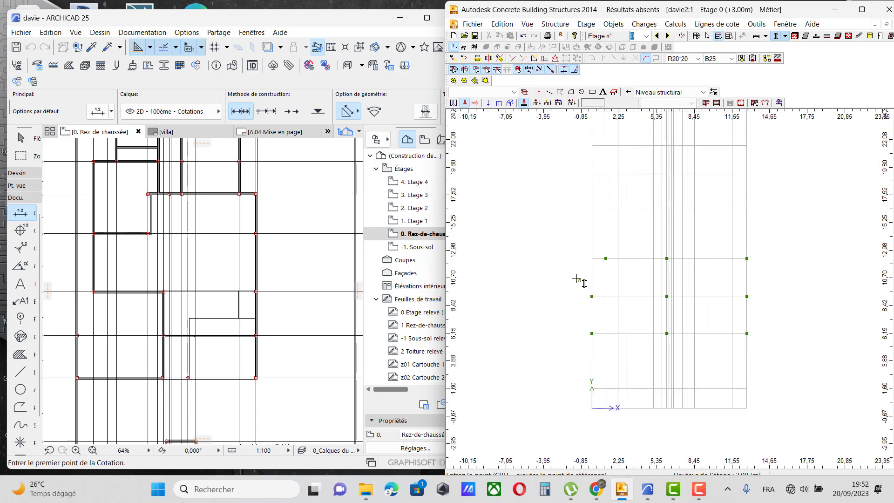
scroll(613, 165, "up", 1)
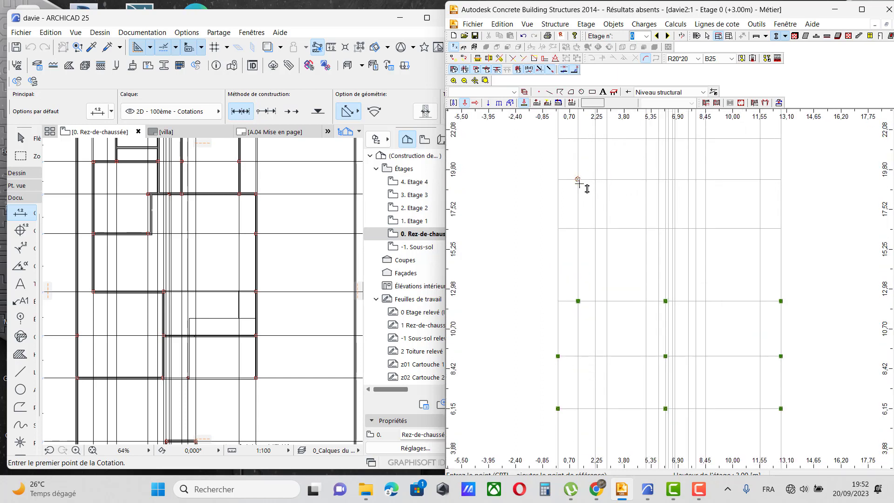
left_click(577, 180)
Step: Compare with the ARCHICAD wall corners and place a column on the seventh horizontal axis at the fourth vertical axis
scroll(138, 171, "up", 3)
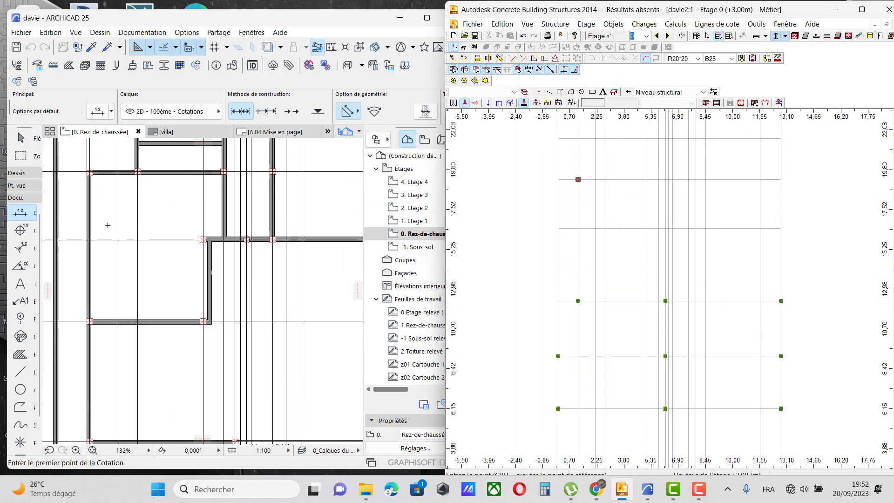
scroll(138, 172, "up", 3)
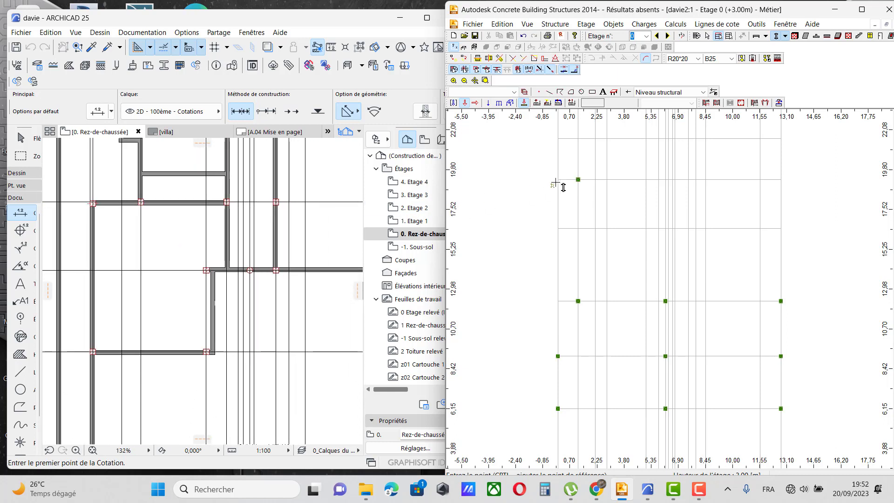
left_click(607, 179)
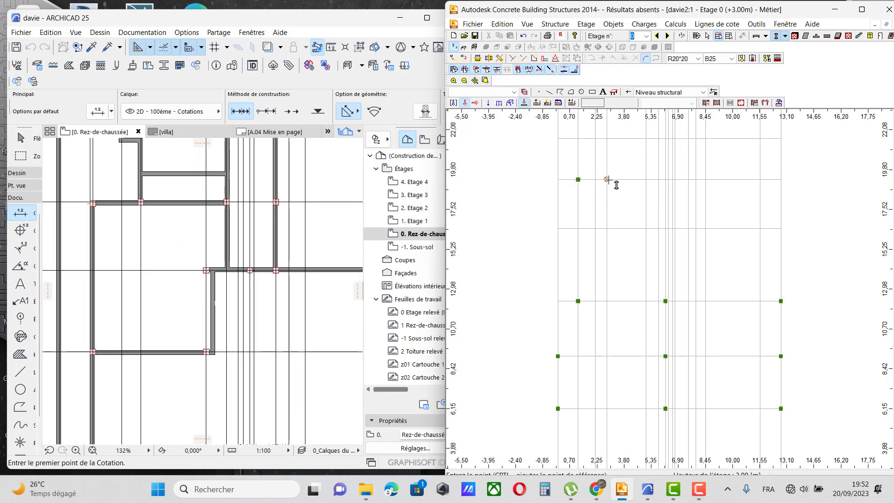
Step: Place columns on the seventh horizontal axis from the bottom at about x = 2.9 m and 5.8 m, and on the sixth at about x = 5.1 m
left_click(607, 179)
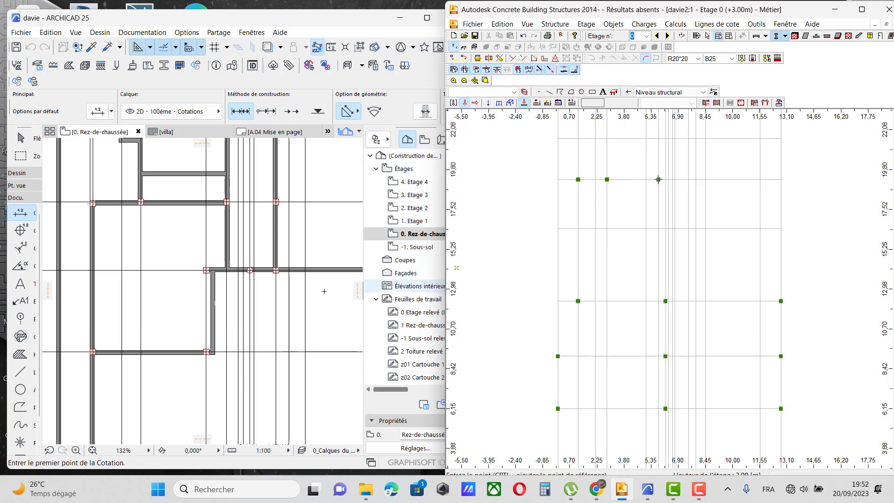
scroll(234, 267, "down", 1)
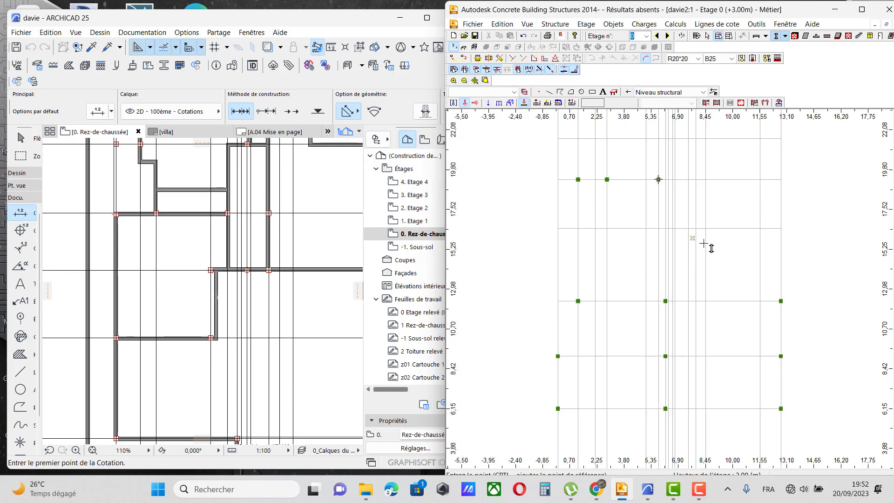
scroll(237, 292, "up", 1)
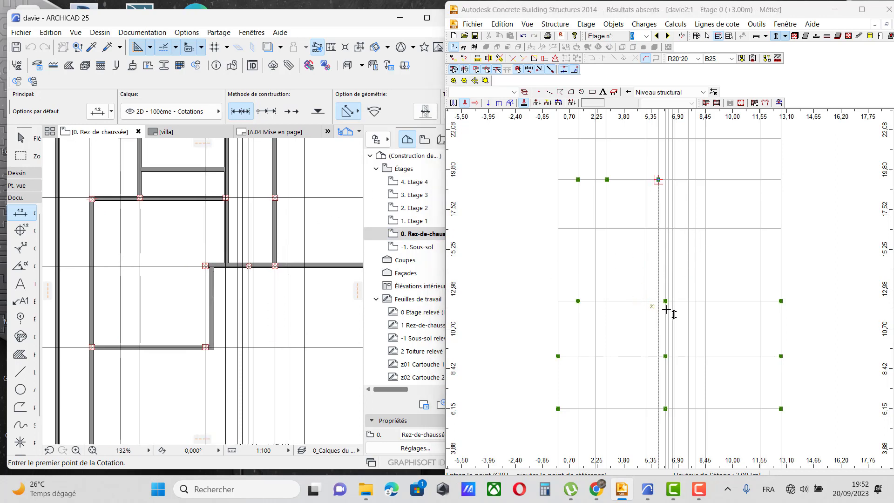
scroll(211, 258, "down", 1)
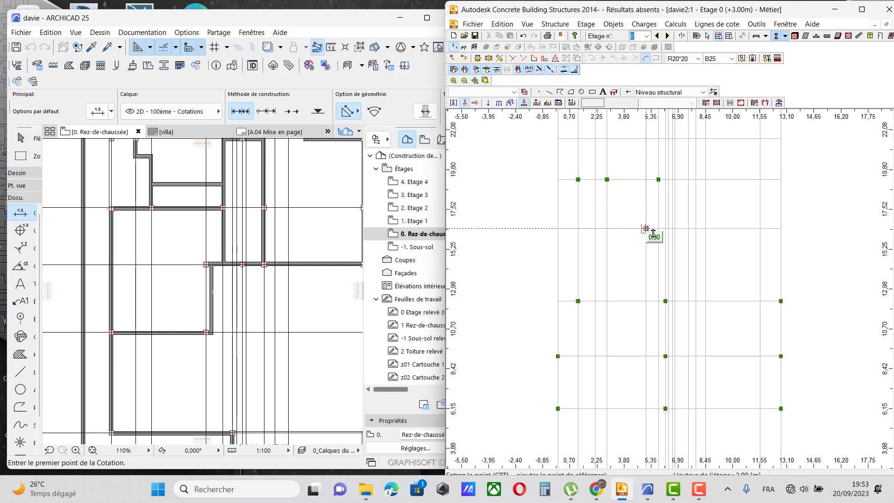
scroll(215, 289, "up", 5)
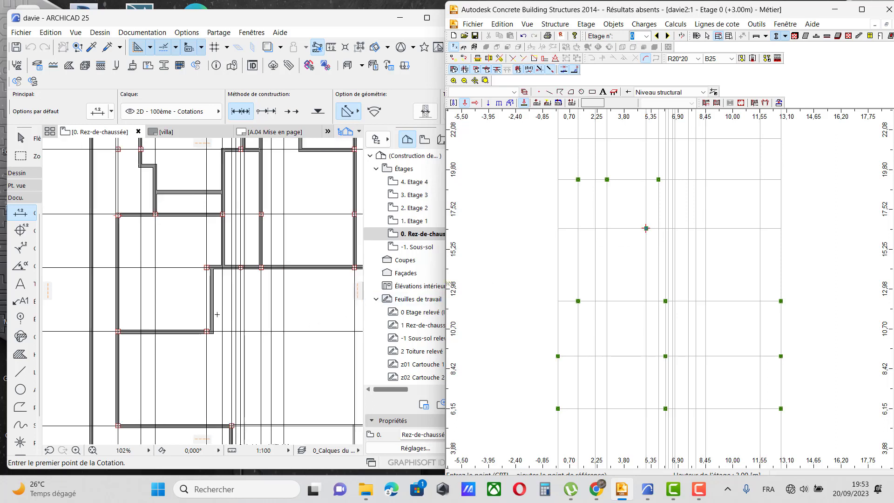
Step: Check the right-hand rooms in the ARCHICAD plan and place a column at the right end of the sixth horizontal axis from the bottom
scroll(266, 289, "down", 6)
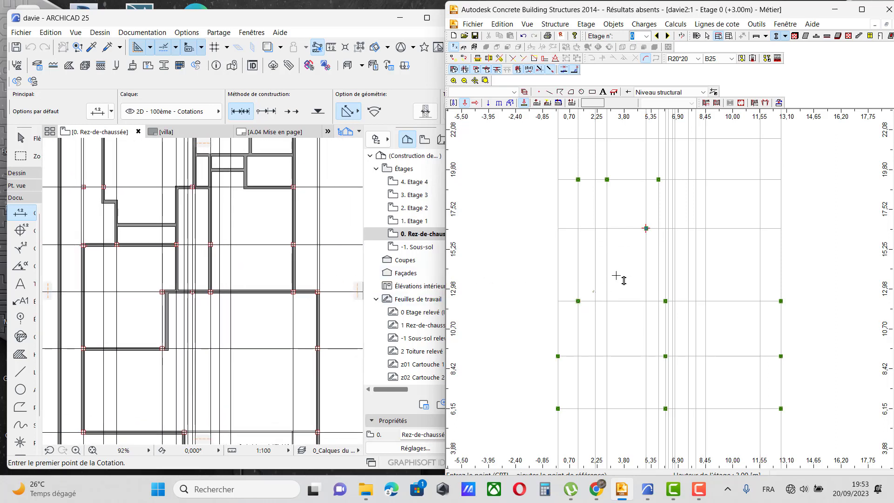
scroll(633, 298, "down", 2)
scroll(763, 280, "up", 1)
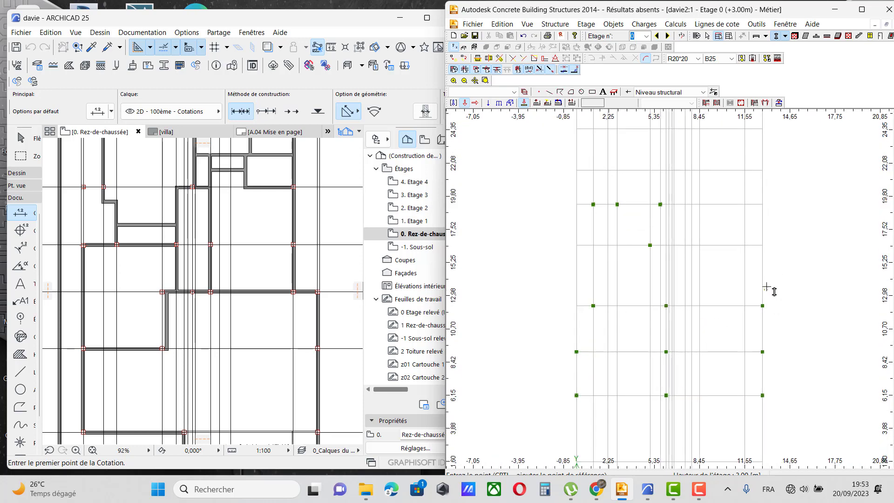
scroll(323, 288, "down", 2)
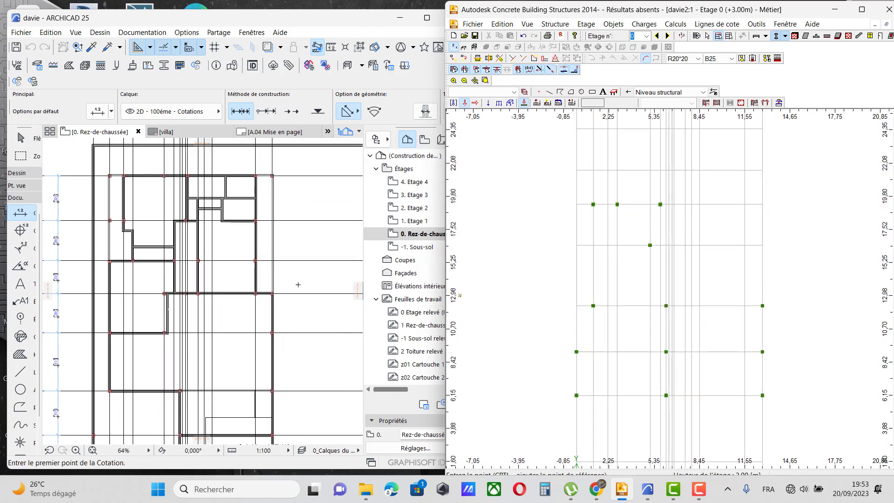
scroll(766, 282, "up", 1)
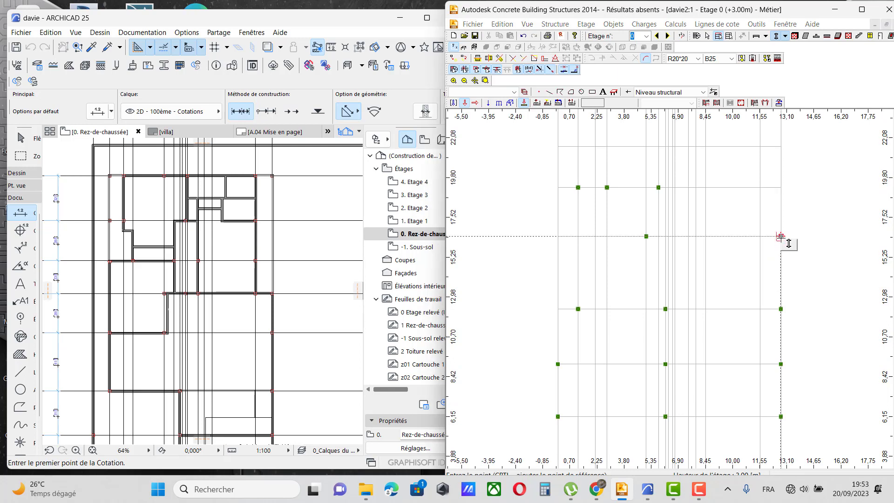
scroll(186, 315, "up", 2)
scroll(185, 315, "down", 1)
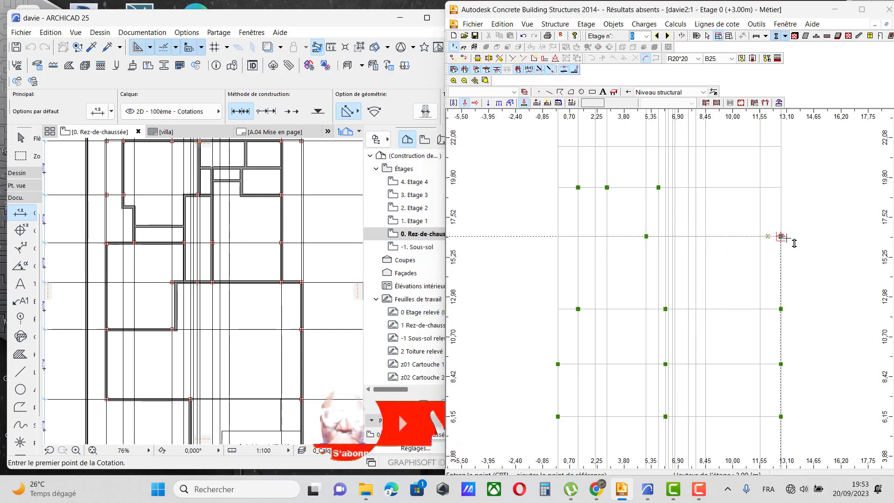
Step: Examine the wall corners and axis crossings around the middle rooms of the ARCHICAD ground-floor plan against the placed columns
scroll(151, 328, "up", 1)
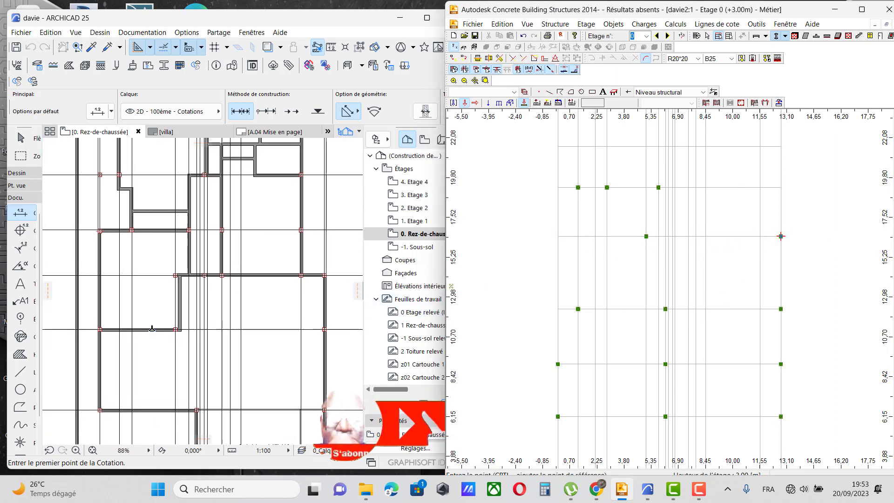
scroll(166, 324, "down", 1)
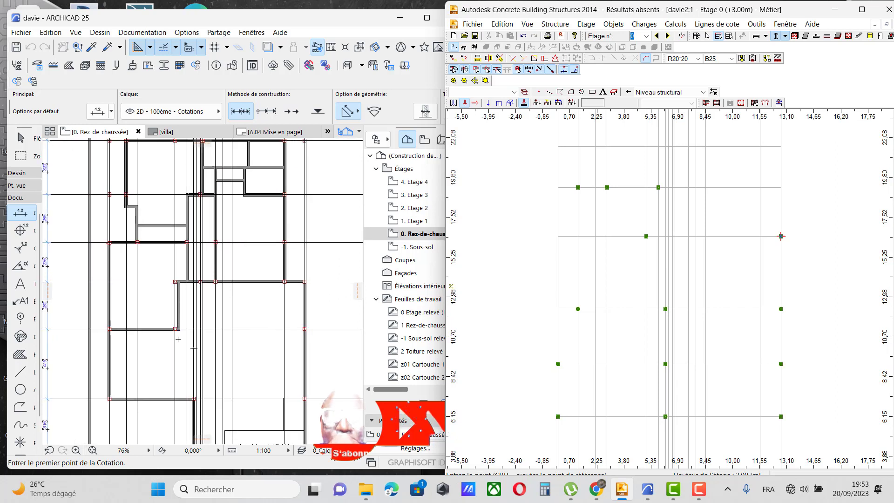
scroll(179, 337, "up", 2)
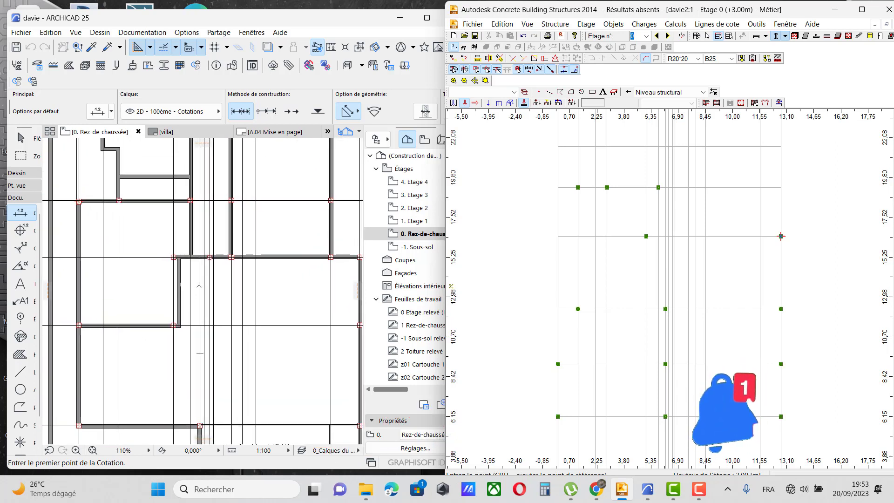
scroll(179, 264, "down", 1)
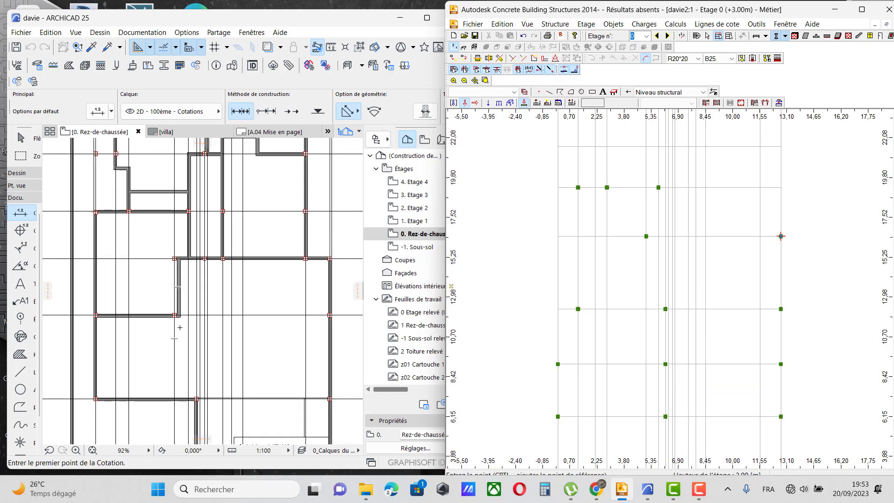
scroll(622, 303, "down", 1)
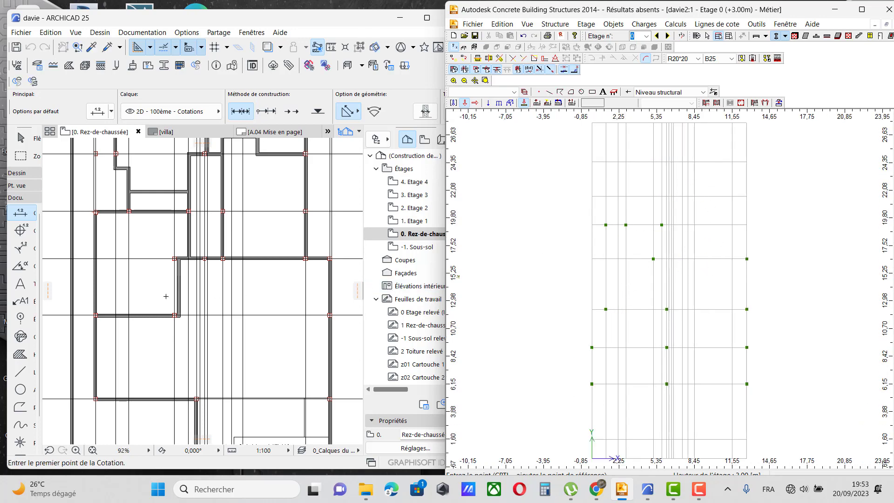
scroll(191, 254, "down", 2)
scroll(193, 250, "down", 1)
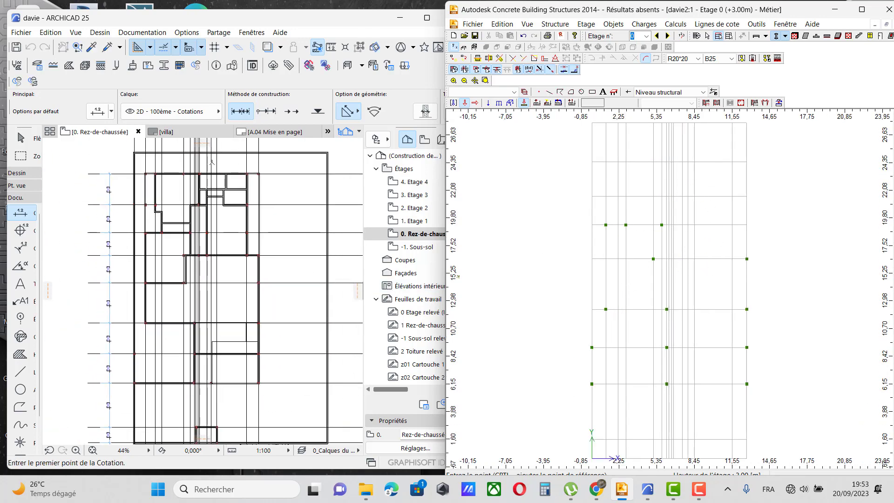
Step: Check the upper-left room in the ARCHICAD plan and place columns on the topmost horizontal axis at the first and second vertical axes
scroll(142, 165, "up", 5)
scroll(647, 154, "down", 1)
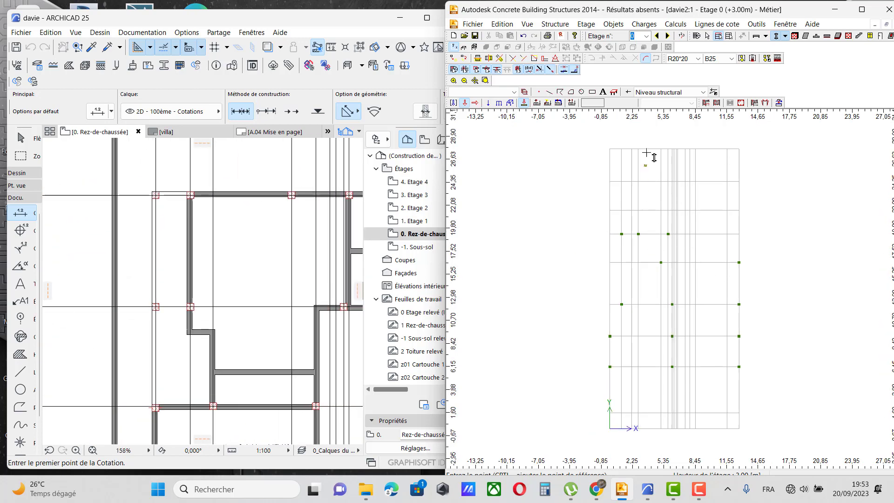
scroll(647, 154, "up", 2)
scroll(176, 274, "down", 2)
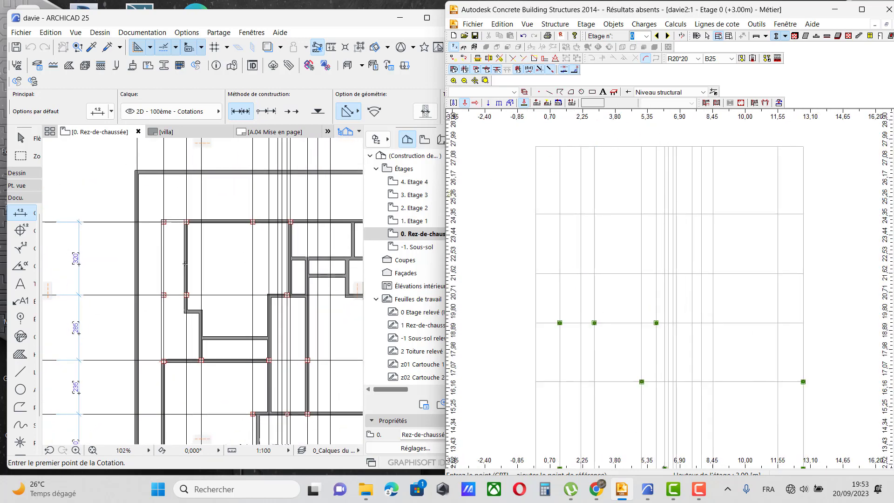
scroll(170, 221, "down", 2)
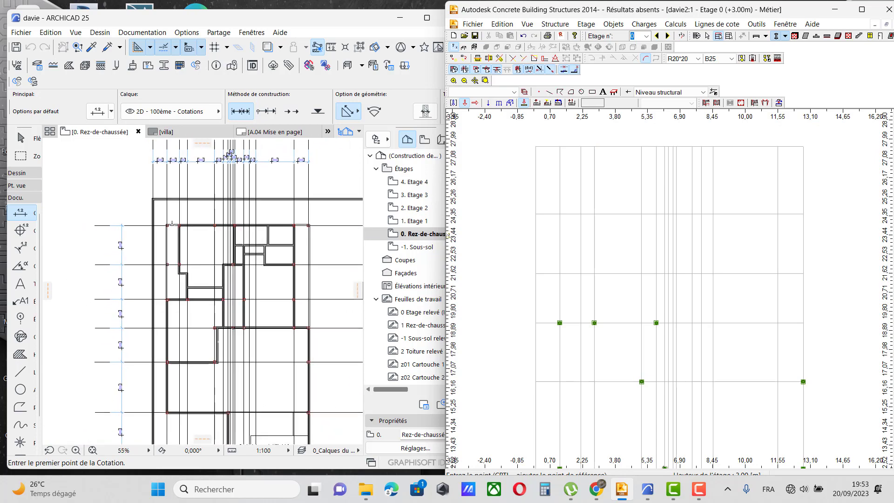
scroll(177, 198, "down", 1)
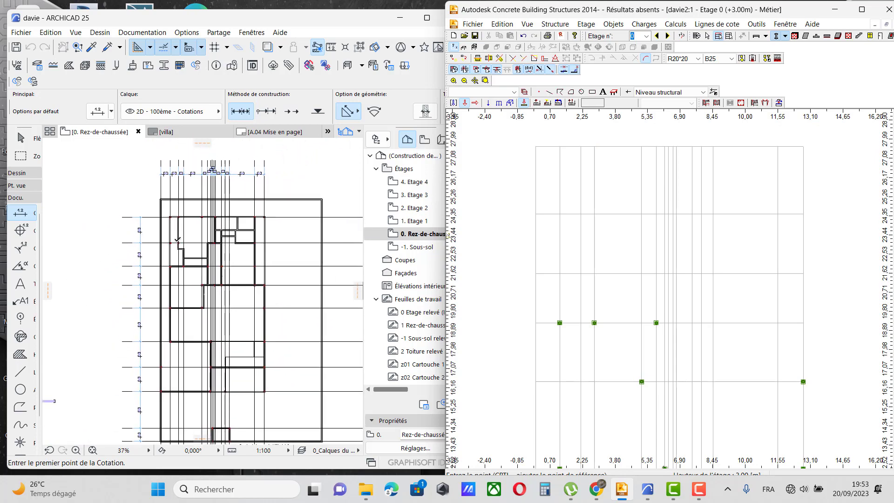
scroll(177, 240, "up", 4)
scroll(165, 207, "down", 4)
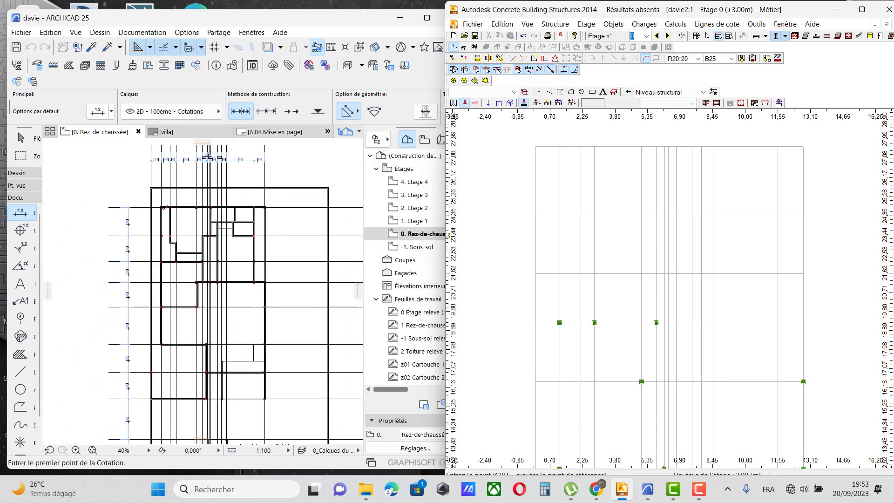
scroll(164, 208, "up", 5)
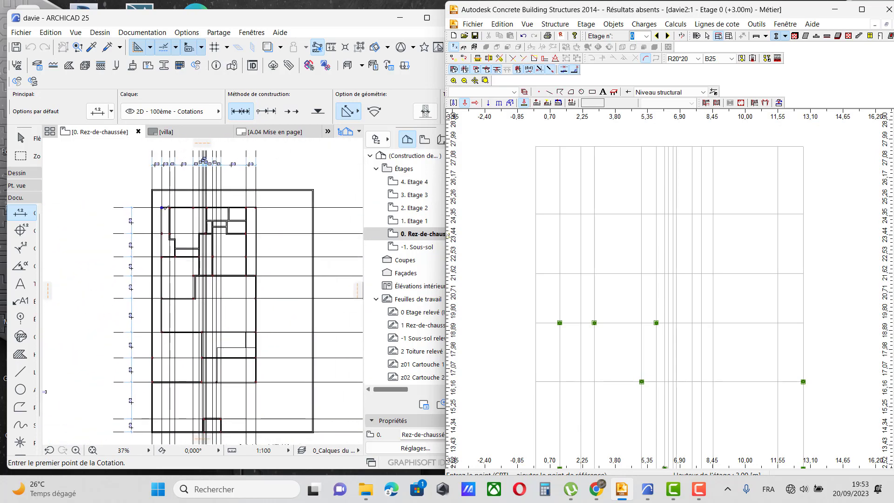
left_click(535, 146)
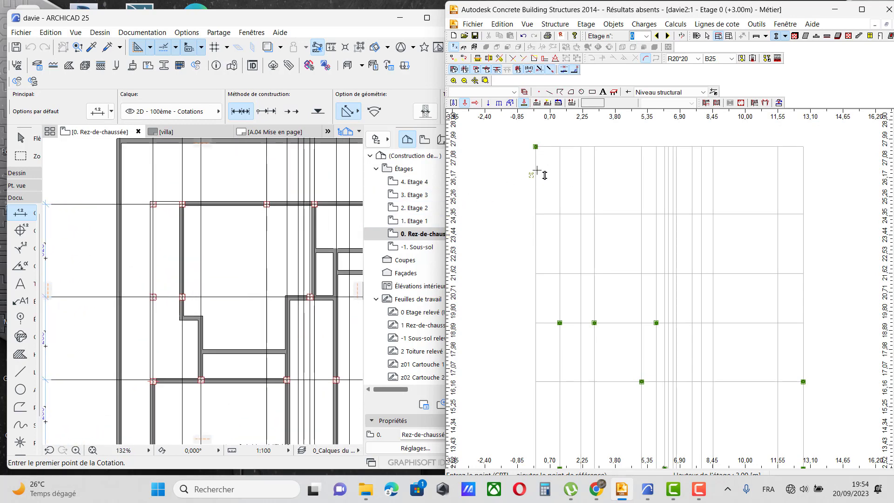
left_click(560, 146)
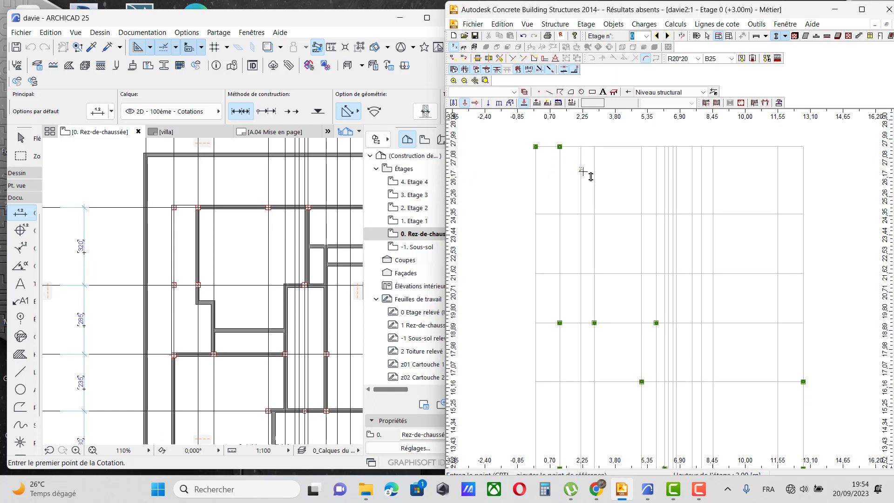
Step: Recheck the upper-left corner in the ARCHICAD plan and delete the column at the left end of the topmost horizontal axis
scroll(246, 258, "down", 3)
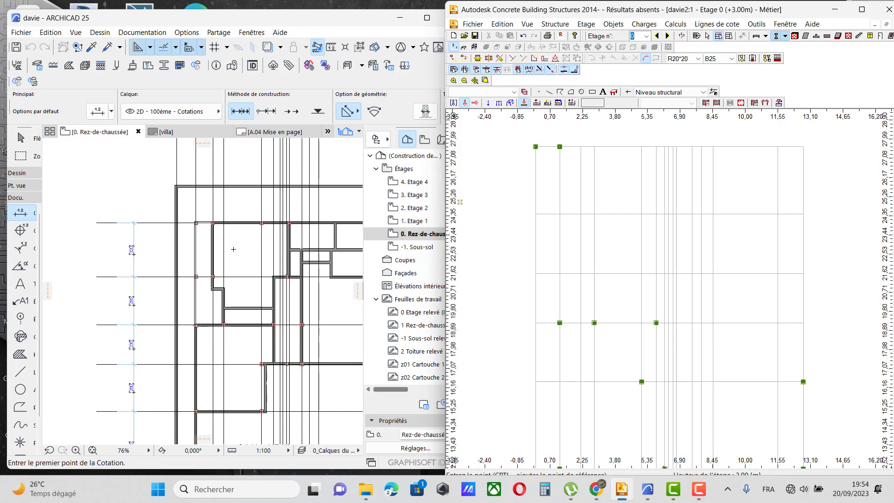
scroll(218, 266, "down", 3)
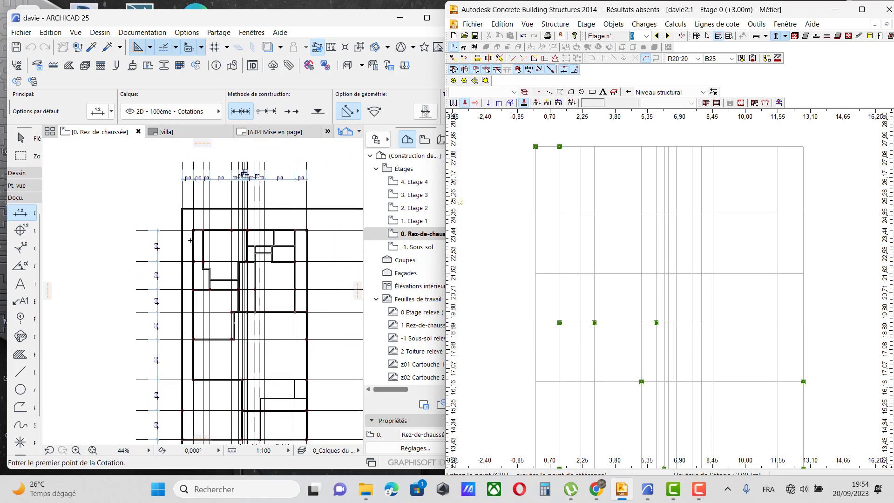
scroll(190, 241, "up", 3)
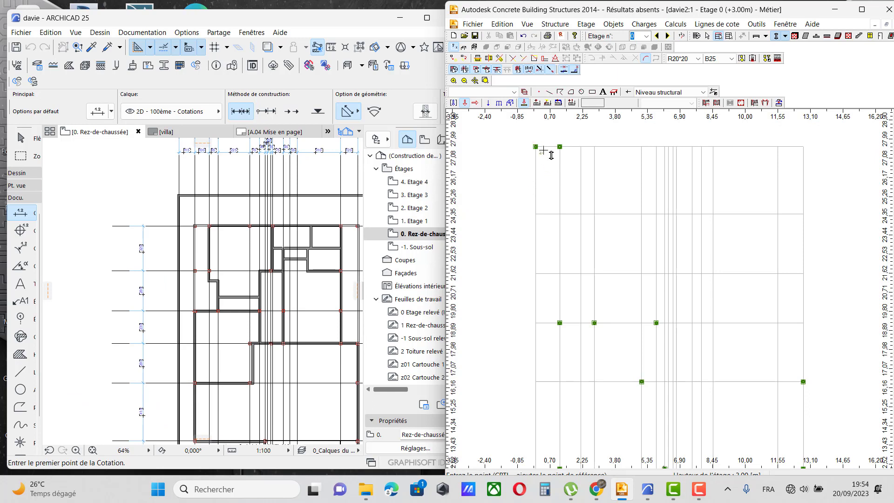
key("Escape")
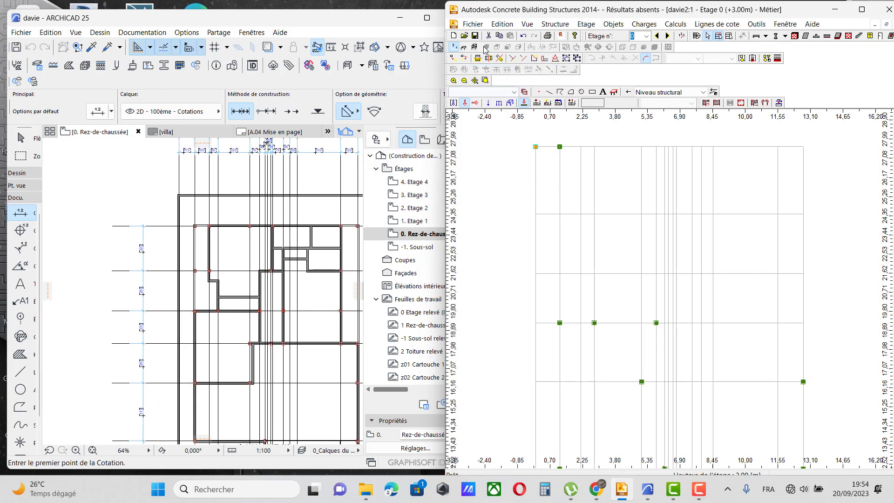
left_click(488, 36)
Step: Place columns on the topmost horizontal axis at the third and fifth vertical axes, at about x = 2.2 m and 5.1 m
left_click(776, 35)
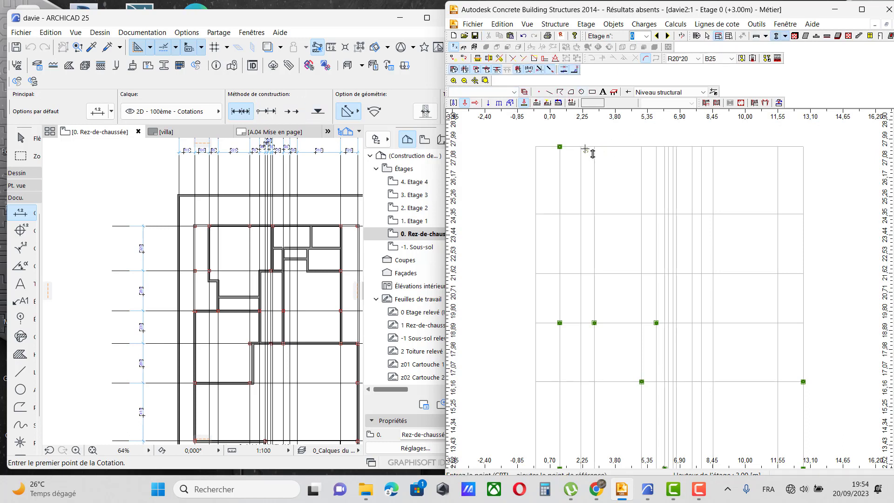
left_click(582, 148)
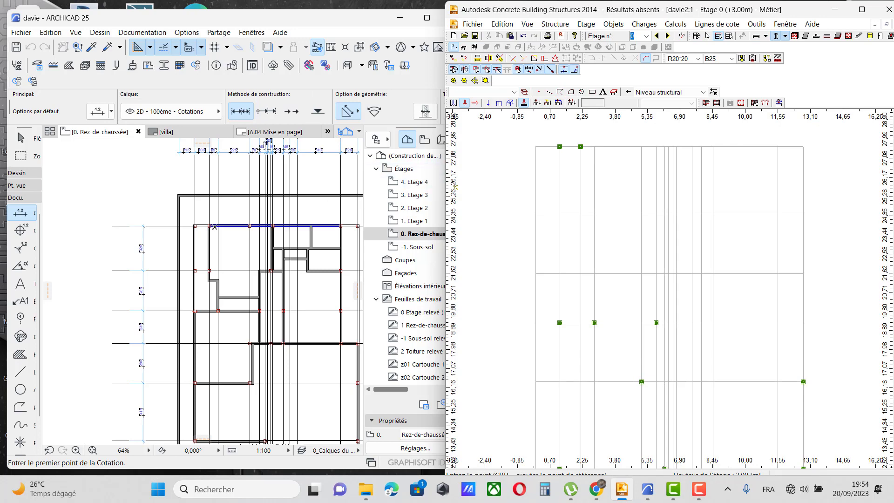
scroll(261, 230, "up", 5)
scroll(167, 233, "down", 2)
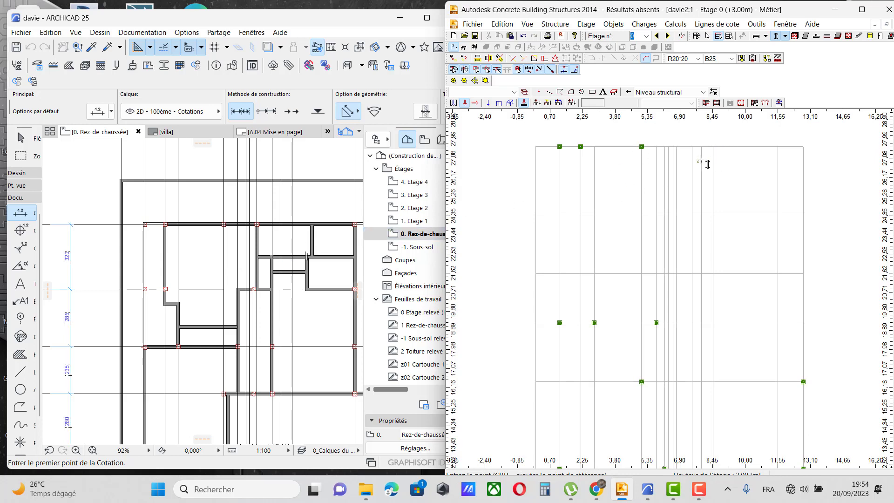
Step: Place columns on the topmost horizontal axis at about x = 6.7 m and at the second vertical axis from the right
scroll(703, 164, "up", 1)
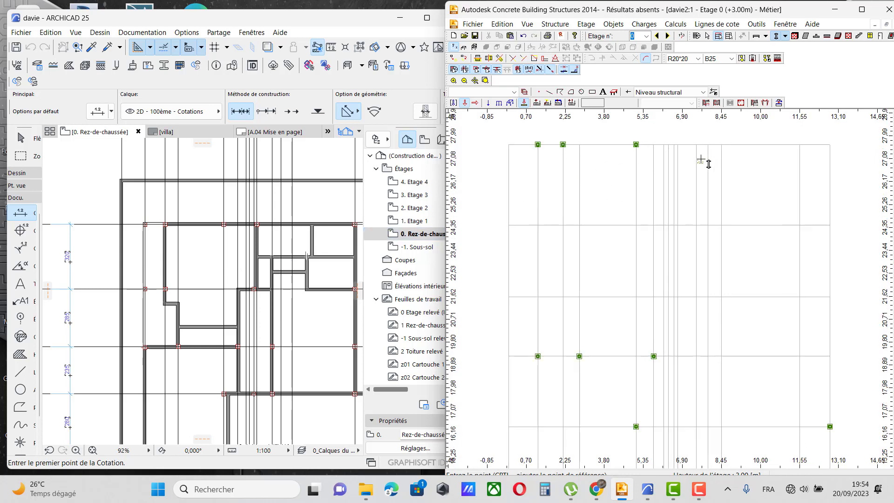
left_click(677, 144)
scroll(122, 289, "down", 2)
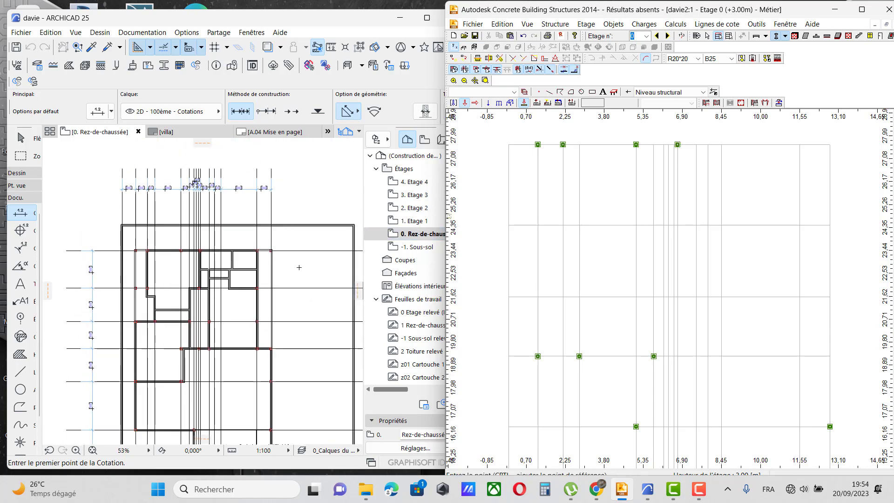
scroll(298, 266, "up", 2)
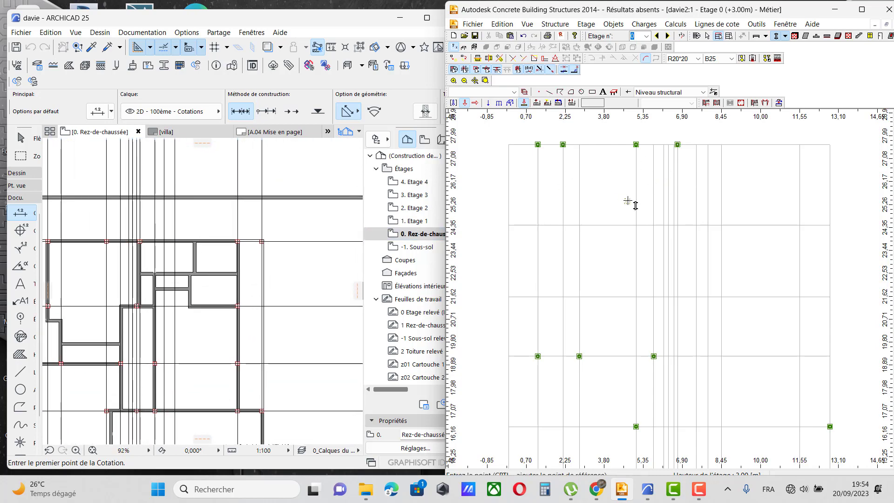
left_click(800, 144)
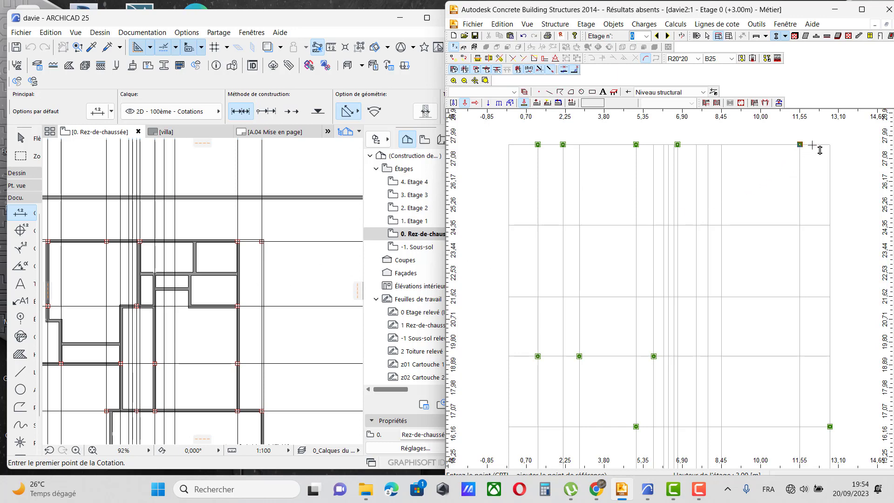
Step: Place columns at the right end of the topmost horizontal axis and where the second horizontal axis meets the second vertical axis from the right
left_click(829, 144)
scroll(259, 300, "down", 2)
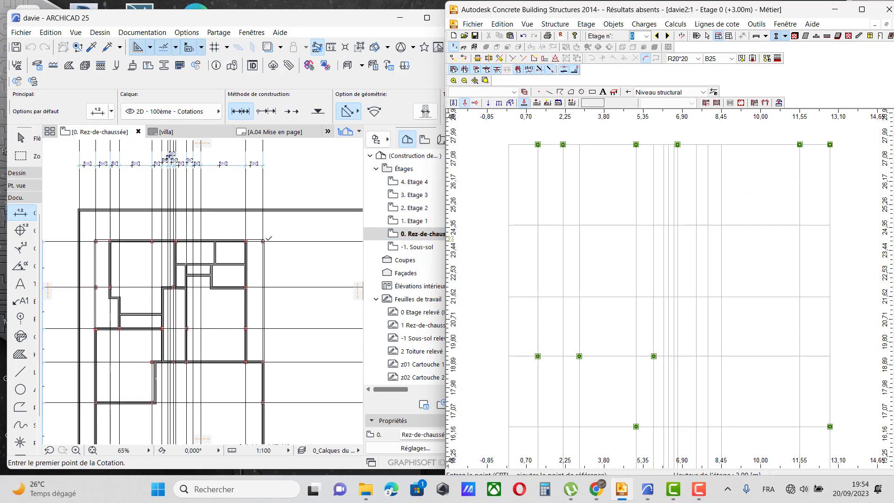
scroll(259, 300, "up", 2)
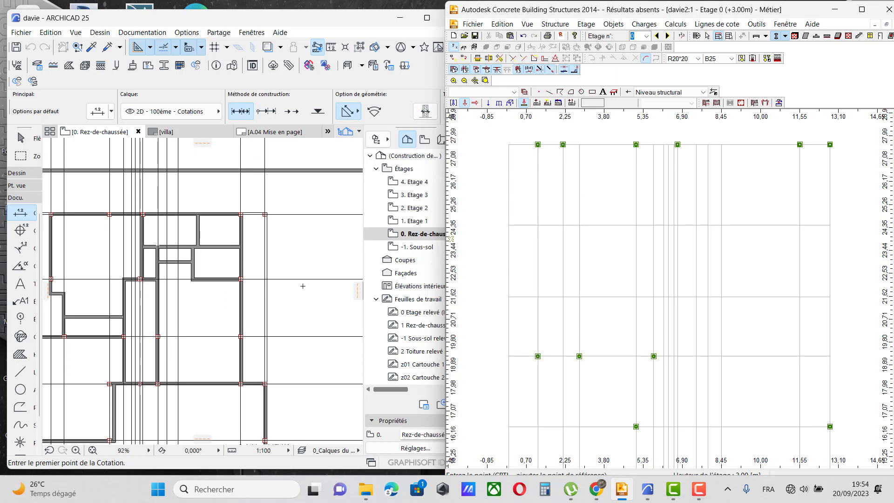
left_click(800, 225)
Step: Following the ARCHICAD plan, place columns on the second horizontal axis from the top at about x = 6.6 m, 2.2 m and 1.2 m
scroll(97, 288, "up", 6)
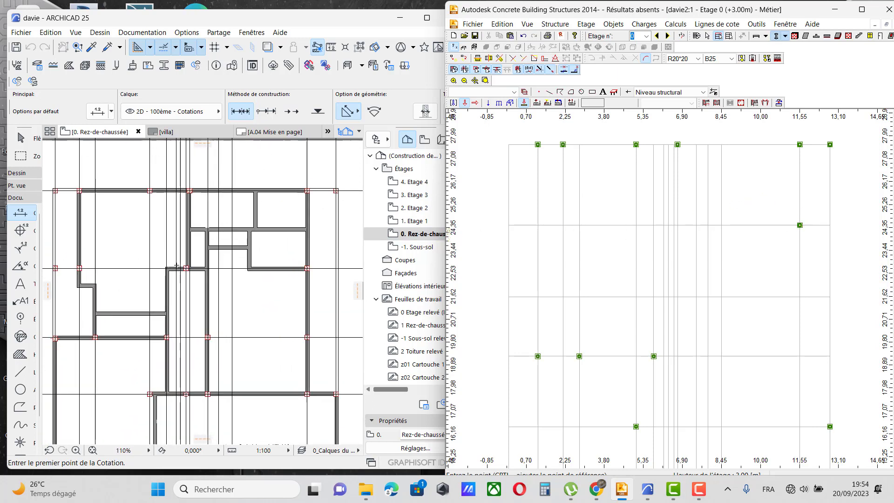
scroll(188, 268, "down", 3)
scroll(188, 267, "up", 3)
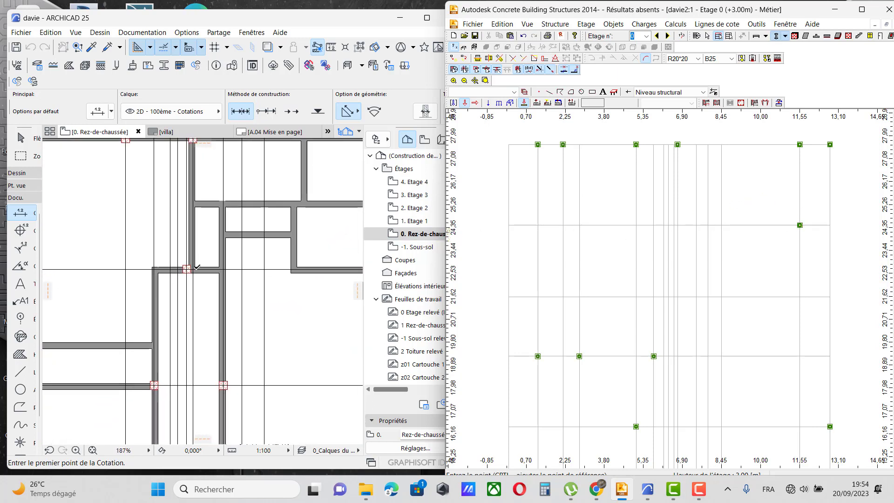
left_click(674, 226)
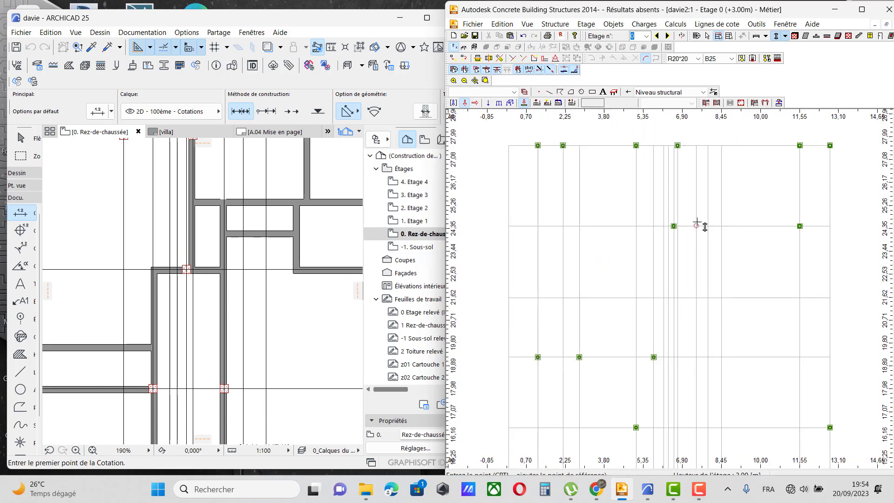
scroll(297, 261, "down", 3)
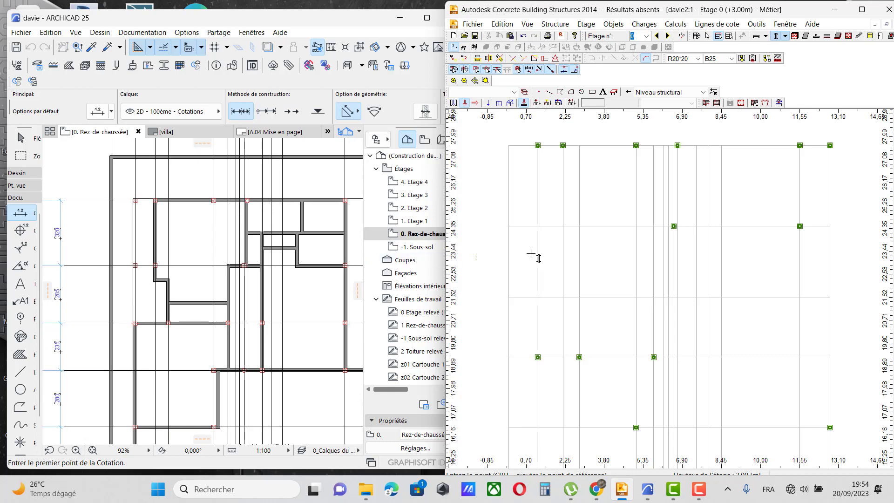
left_click(563, 226)
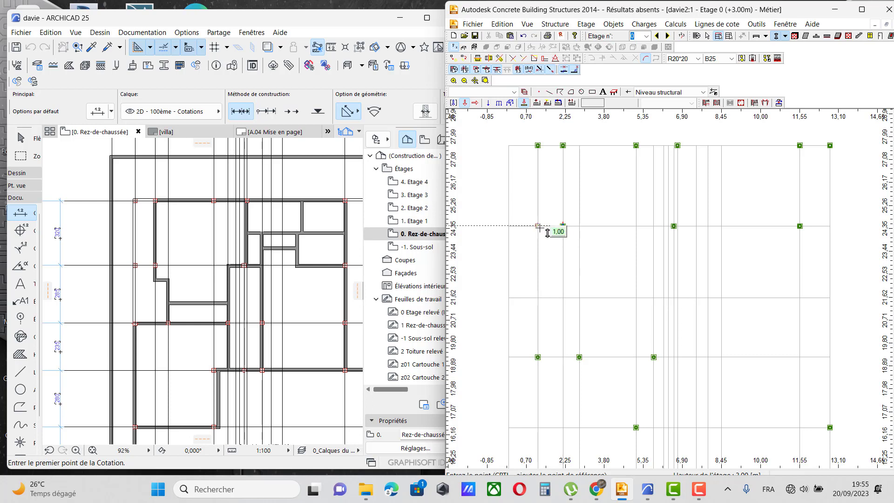
Step: Place a column on the third horizontal axis from the top at about x = 7.5 m, and review the column layout over the whole grid
scroll(539, 228, "down", 1)
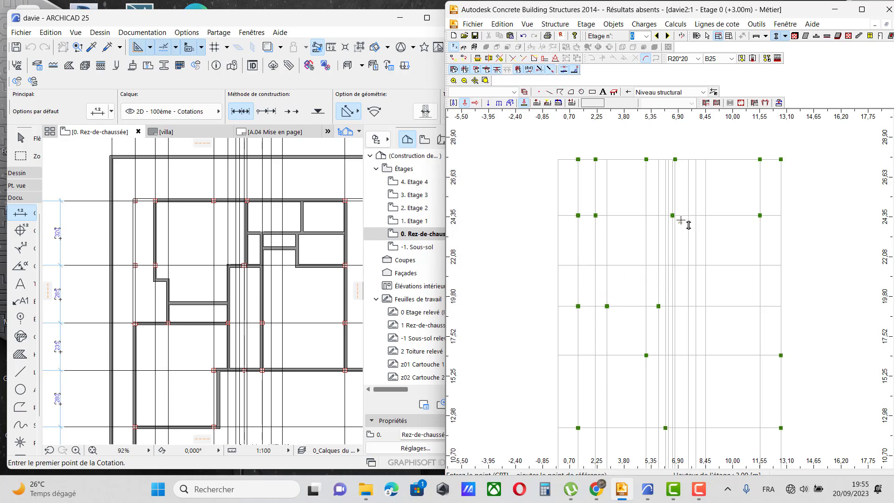
scroll(674, 217, "down", 1)
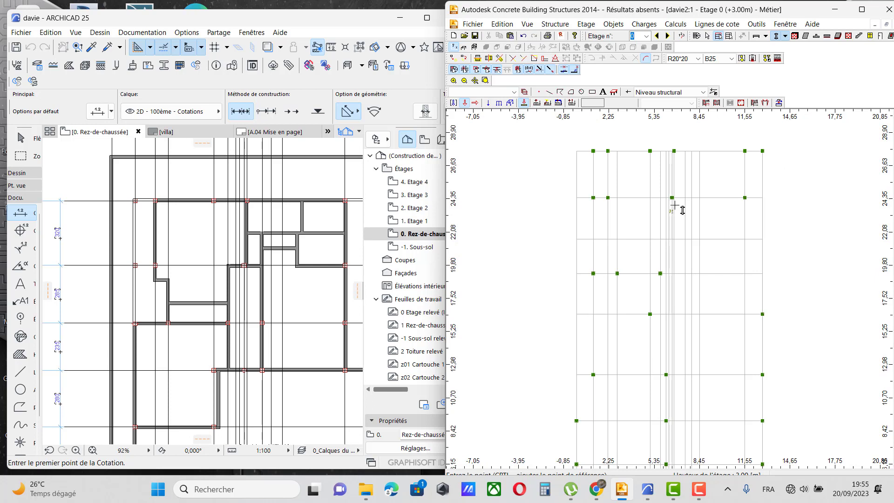
left_click(673, 198)
scroll(691, 243, "up", 3)
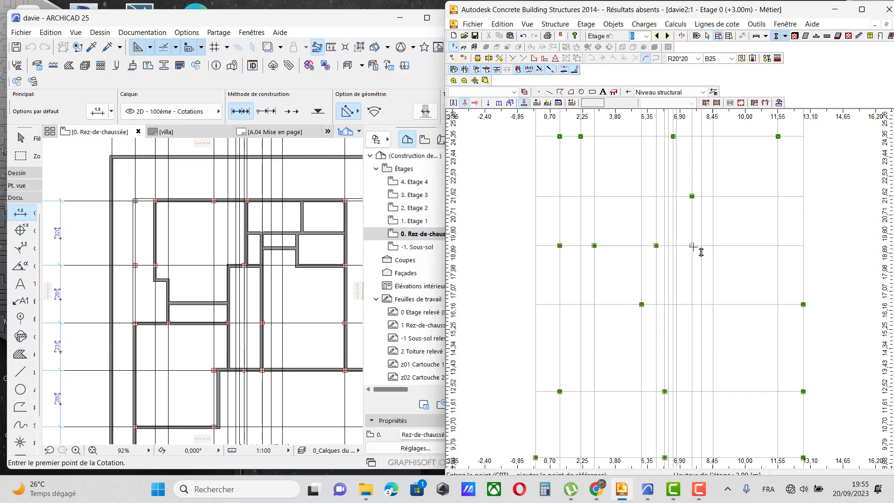
scroll(693, 246, "down", 2)
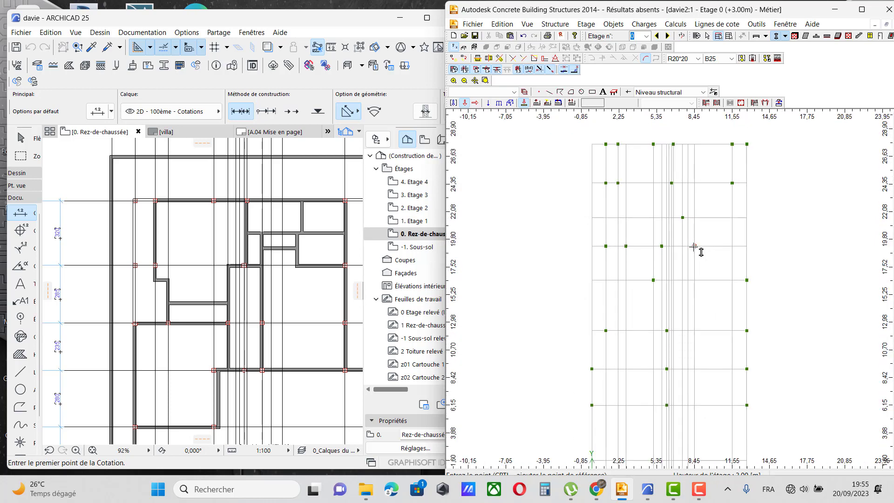
scroll(693, 247, "up", 2)
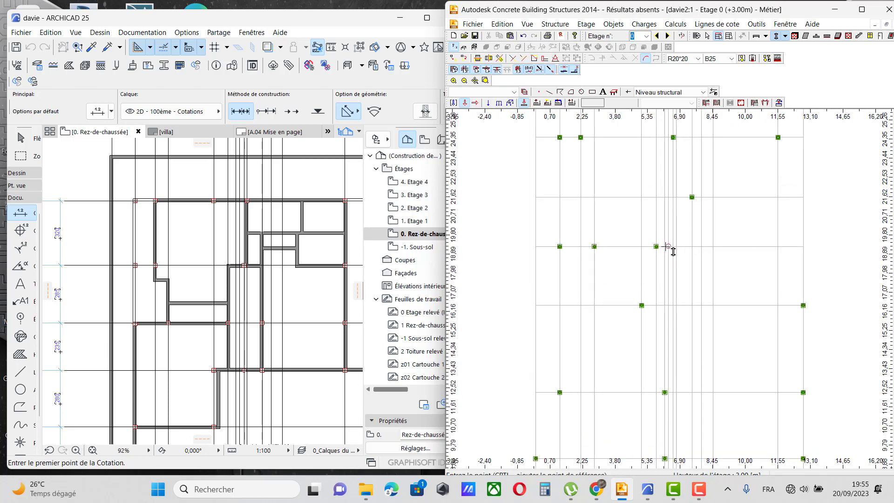
scroll(667, 248, "down", 3)
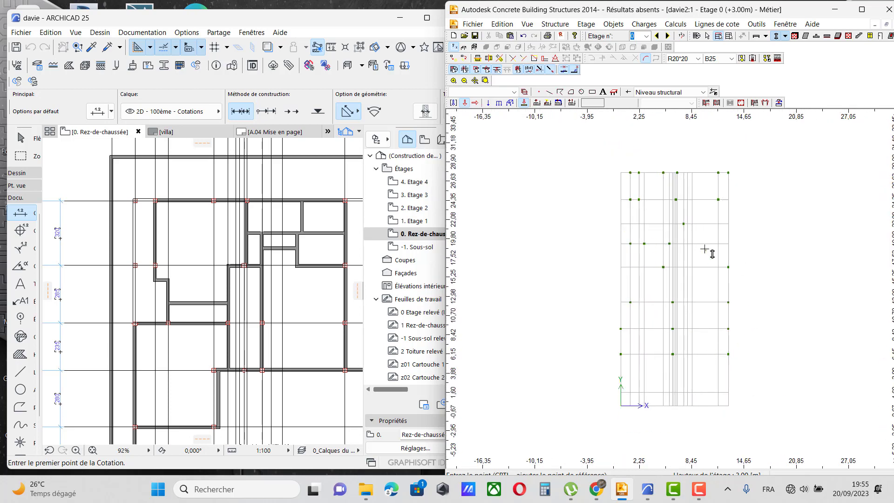
scroll(709, 251, "up", 1)
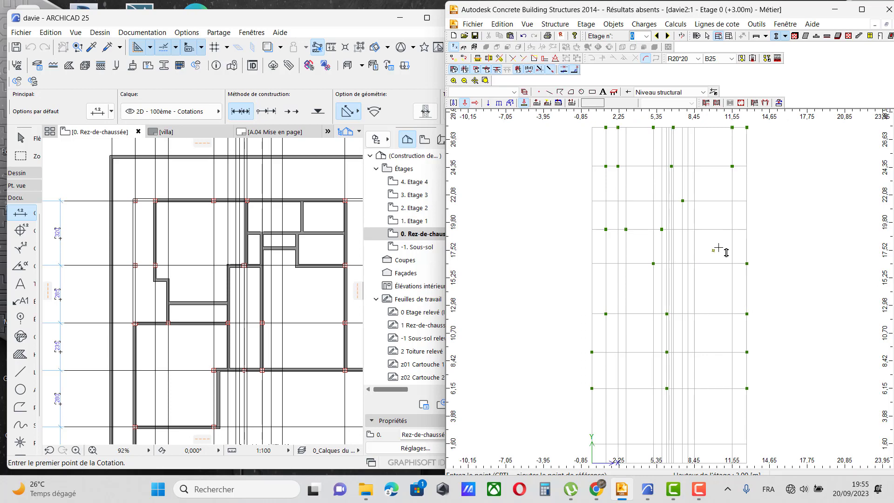
Step: With the beam command active, examine the lower walls and columns in the ARCHICAD plan and compare them with the columns on the axis grid
left_click(756, 36)
scroll(244, 272, "down", 5)
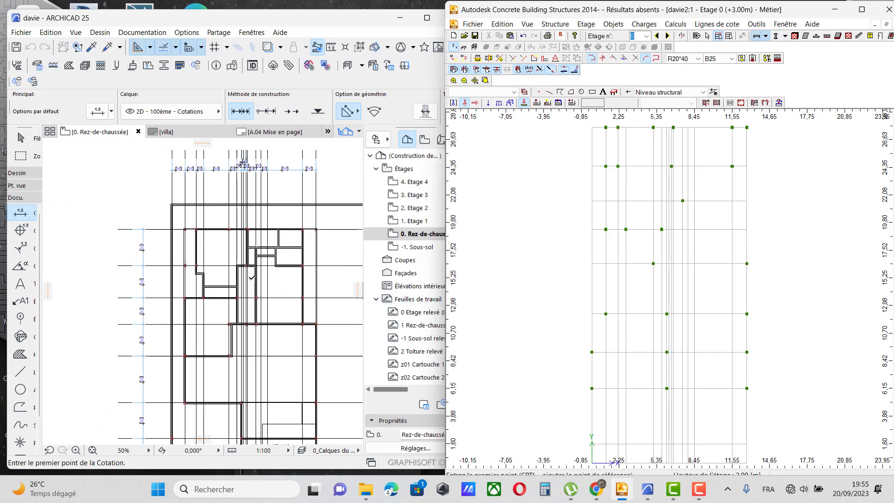
scroll(250, 323, "up", 5)
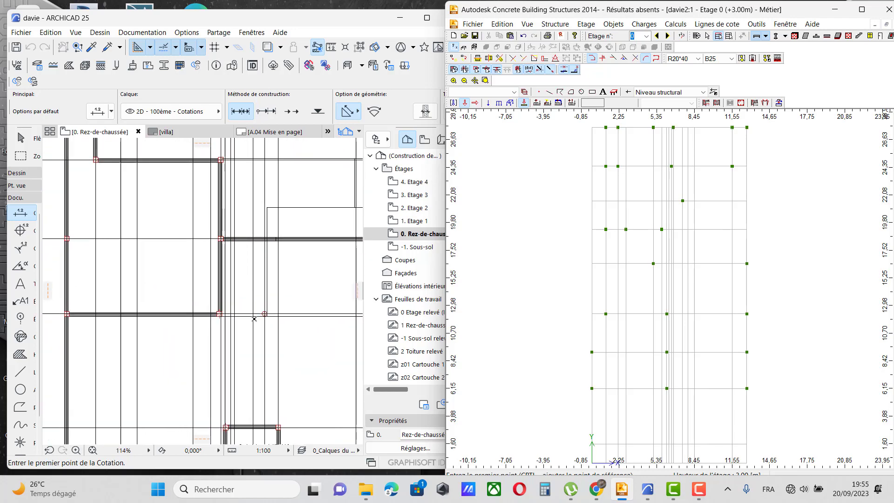
scroll(680, 332, "down", 2)
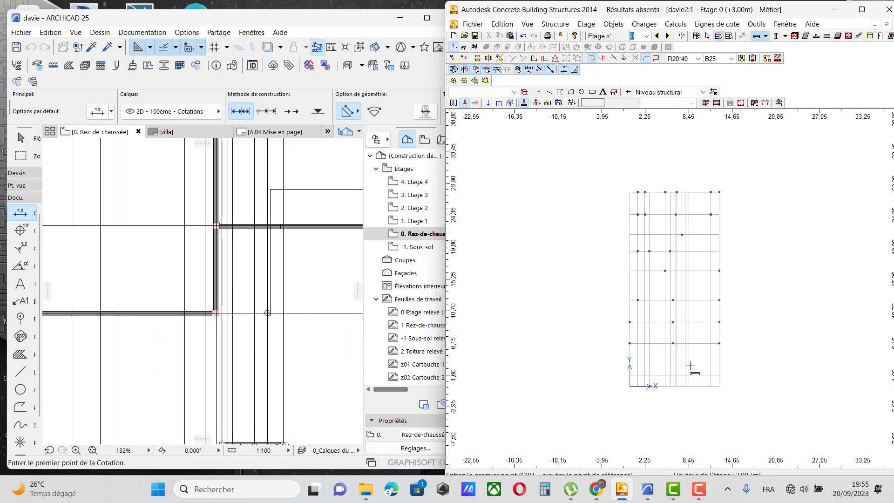
scroll(684, 363, "up", 1)
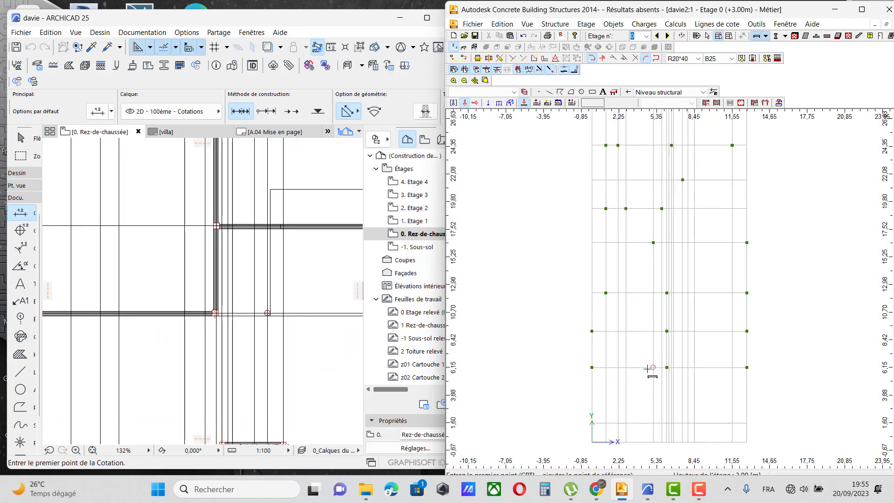
scroll(669, 342, "up", 1)
scroll(216, 316, "down", 2)
scroll(626, 395, "up", 7)
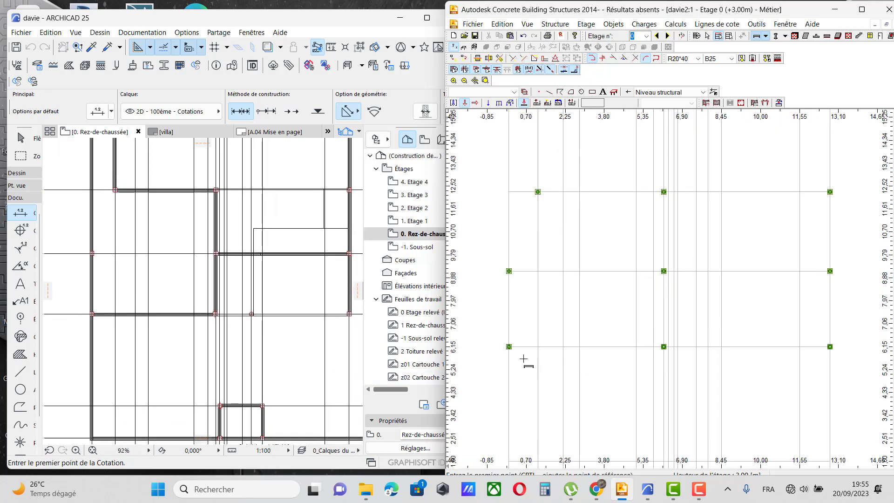
scroll(519, 352, "down", 2)
scroll(579, 360, "up", 3)
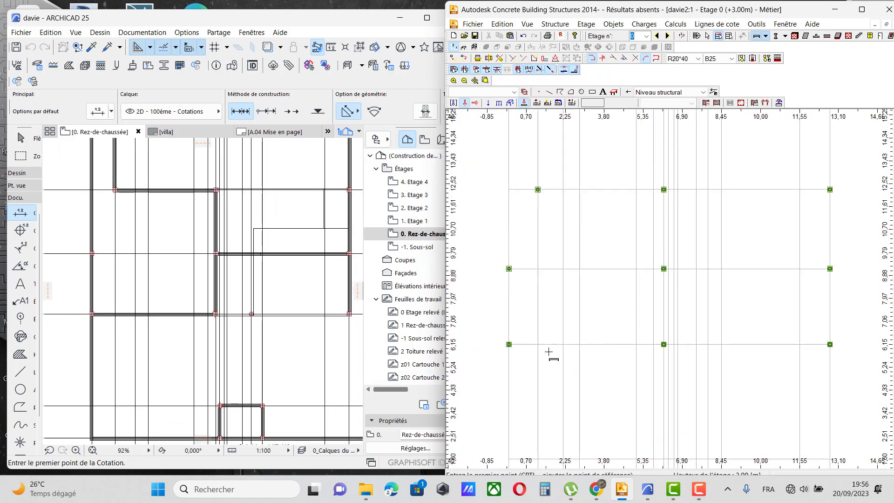
Step: Try to draw an R20*40 beam about 12.75 m long between the left and right end columns of the axis at about y = 6.15 m
scroll(489, 344, "up", 3)
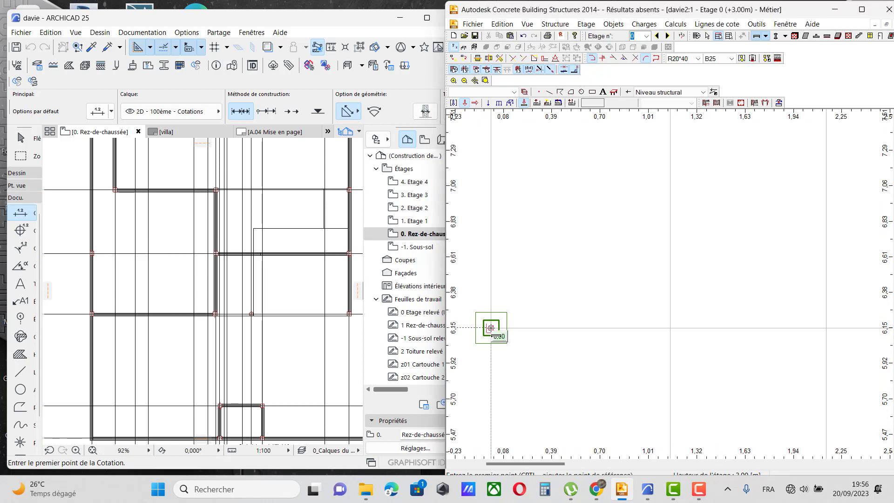
left_click(491, 328)
scroll(495, 326, "down", 3)
scroll(835, 315, "up", 5)
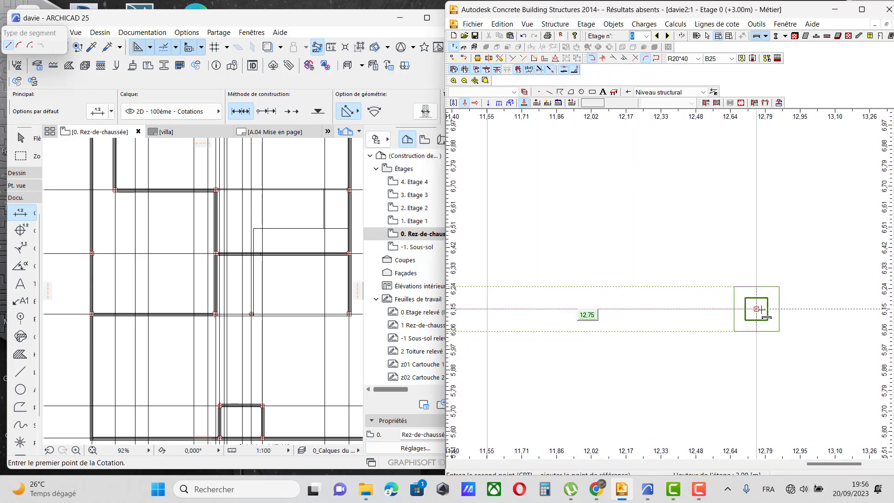
left_click(758, 308)
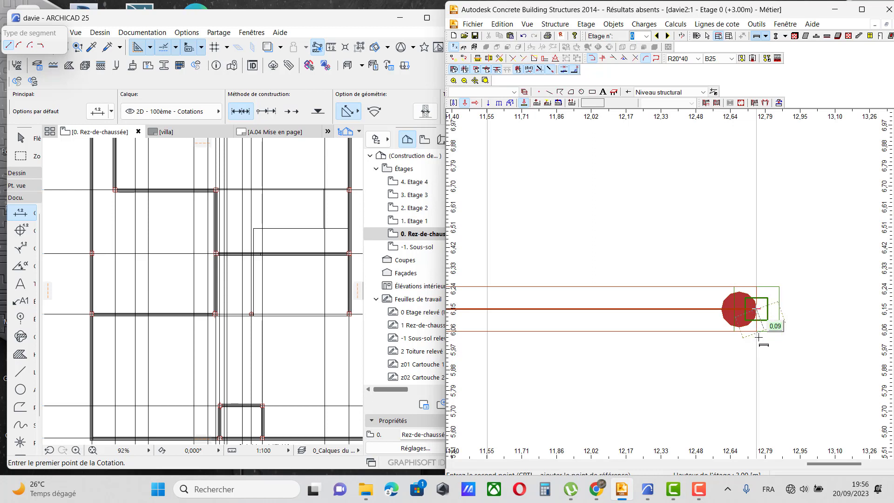
left_click(679, 308)
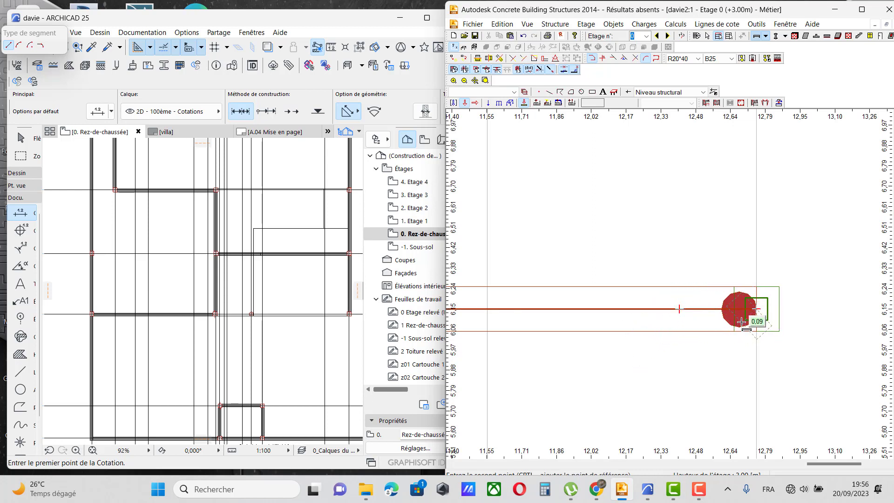
scroll(261, 315, "up", 4)
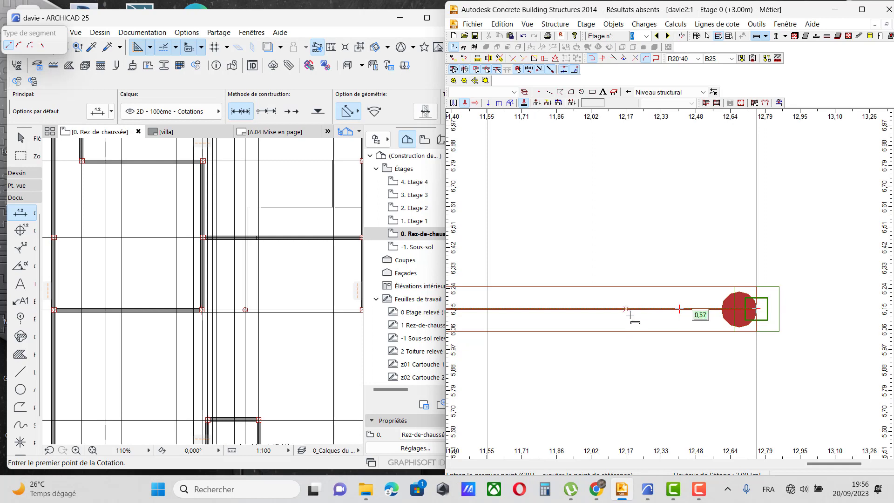
key("Escape")
scroll(715, 326, "down", 3)
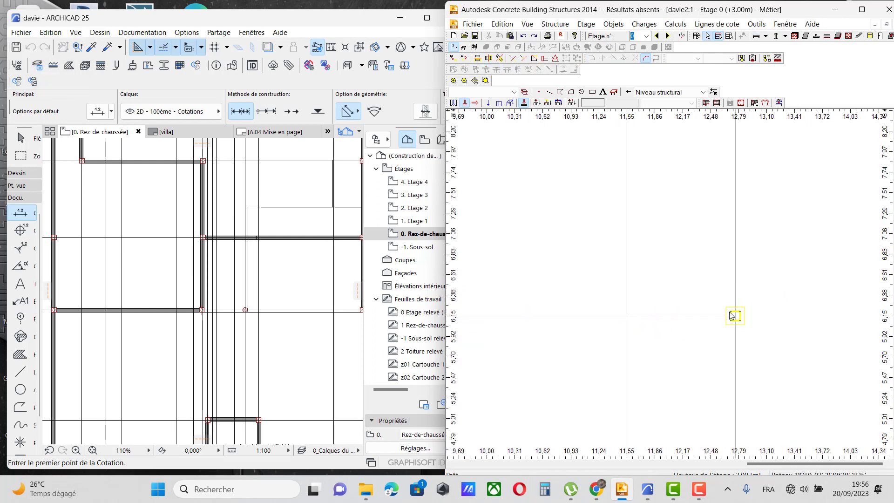
Step: Recheck the lower ARCHICAD plan and draw an R20*40 beam about 7.9 m long from the left end column on the axis at about y = 6.15 m
scroll(269, 265, "down", 2)
scroll(268, 264, "up", 1)
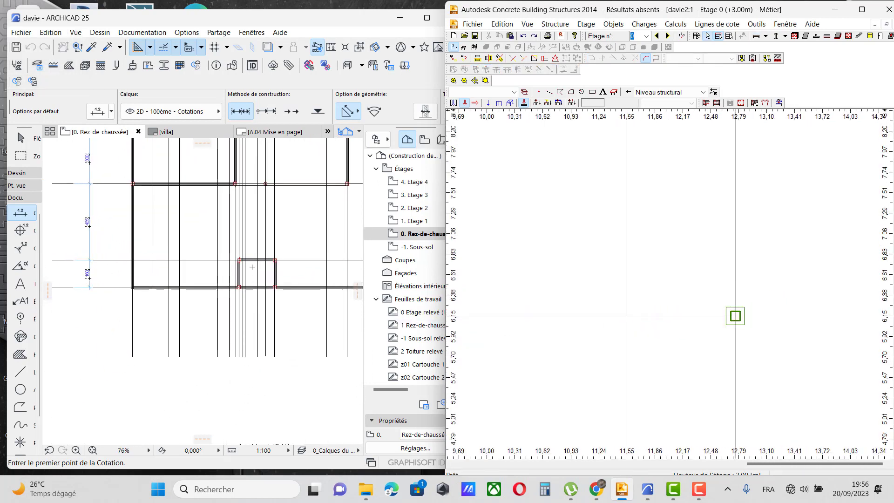
scroll(268, 175, "up", 2)
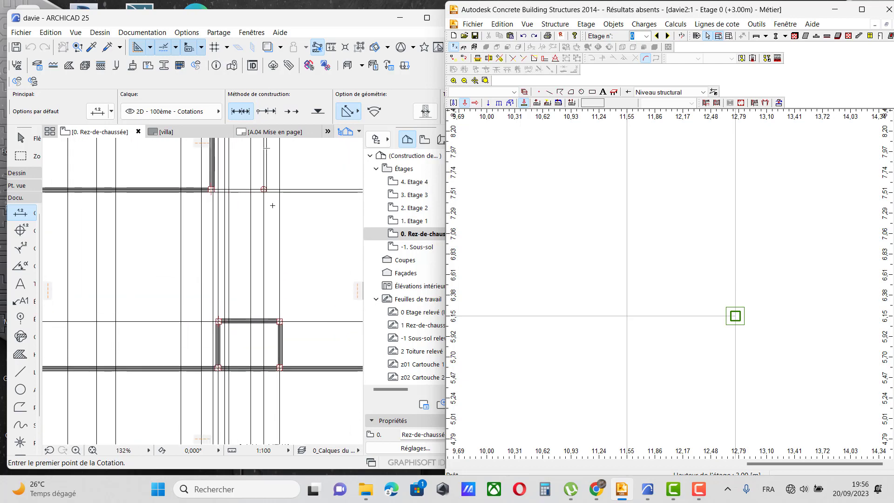
scroll(715, 326, "down", 9)
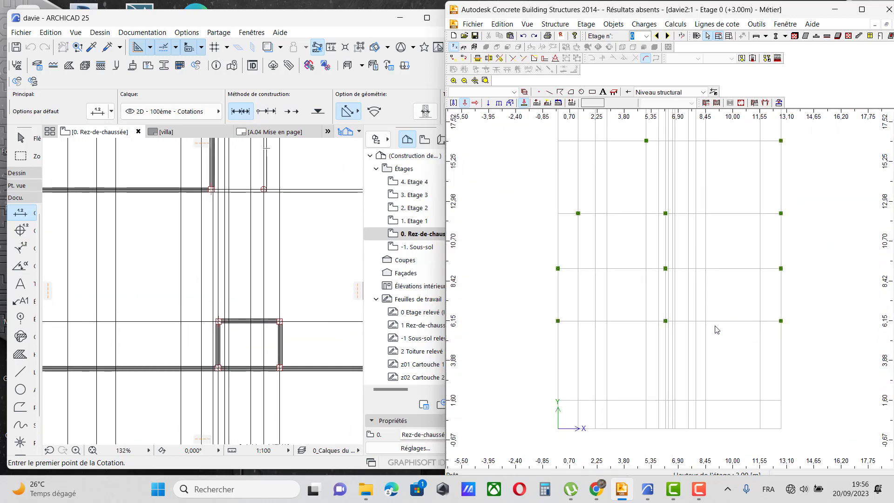
scroll(272, 193, "up", 2)
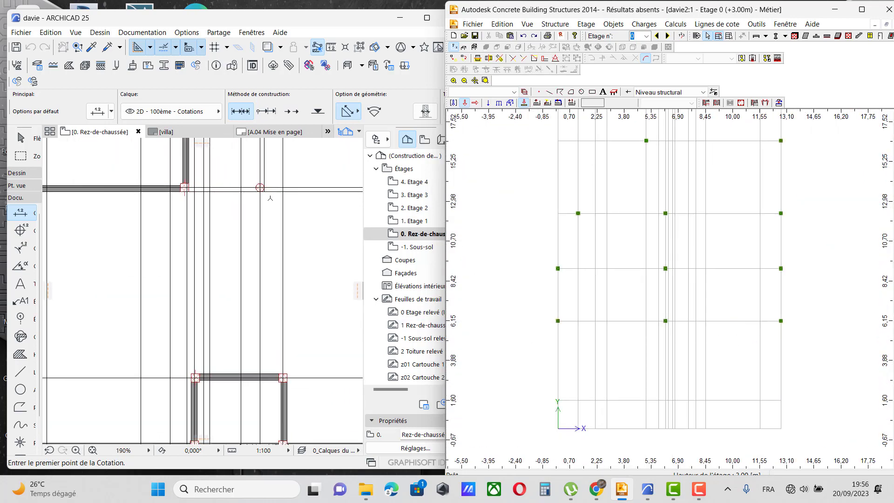
scroll(271, 198, "down", 2)
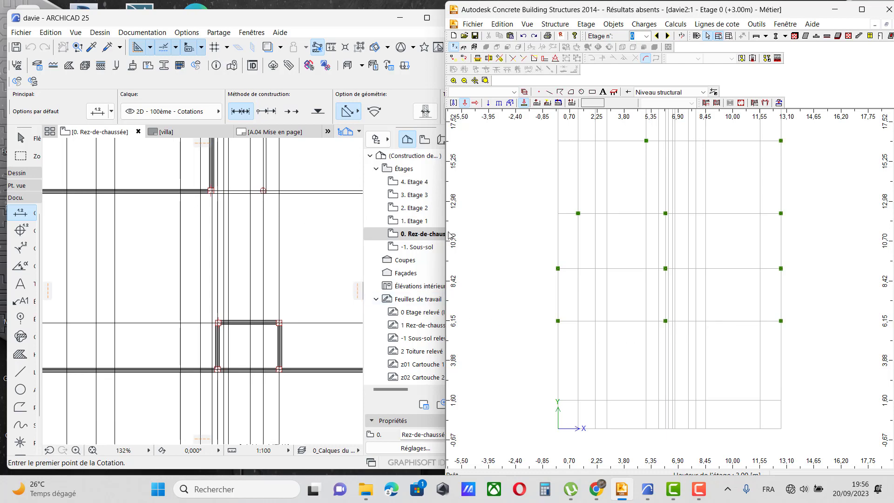
left_click(756, 37)
scroll(514, 313, "up", 3)
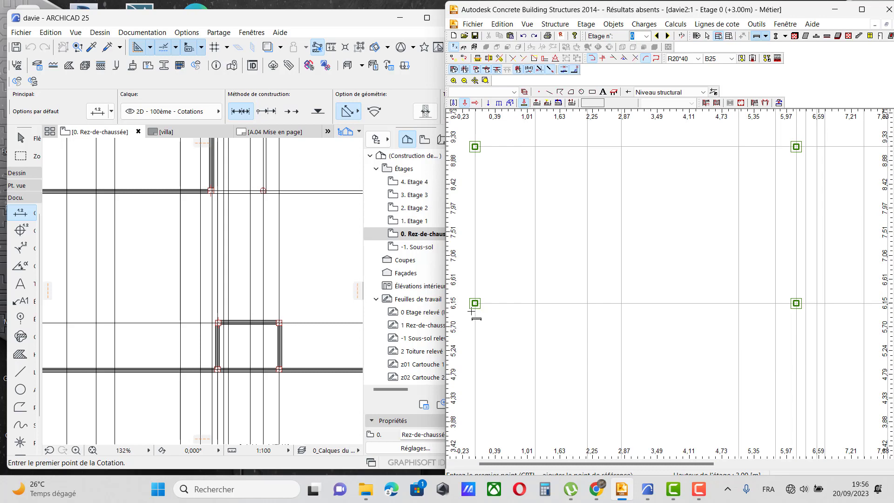
scroll(472, 311, "up", 2)
left_click(476, 295)
scroll(475, 299, "down", 9)
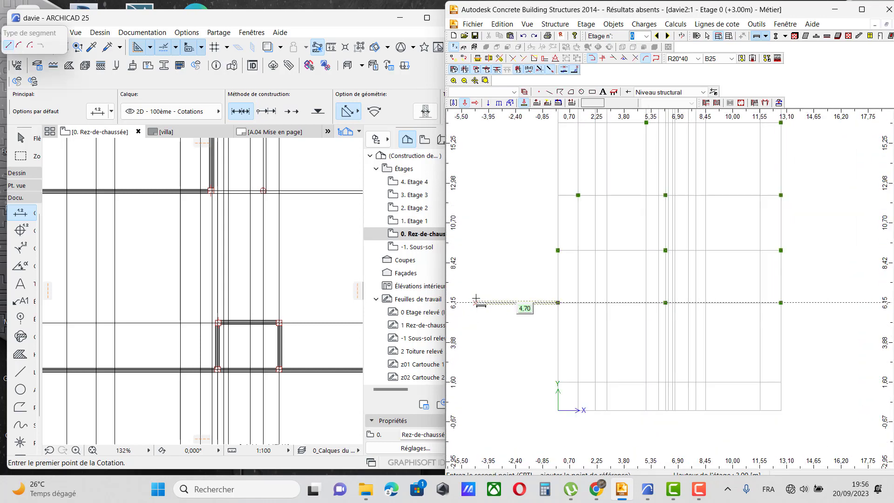
scroll(671, 302, "up", 4)
scroll(729, 296, "up", 2)
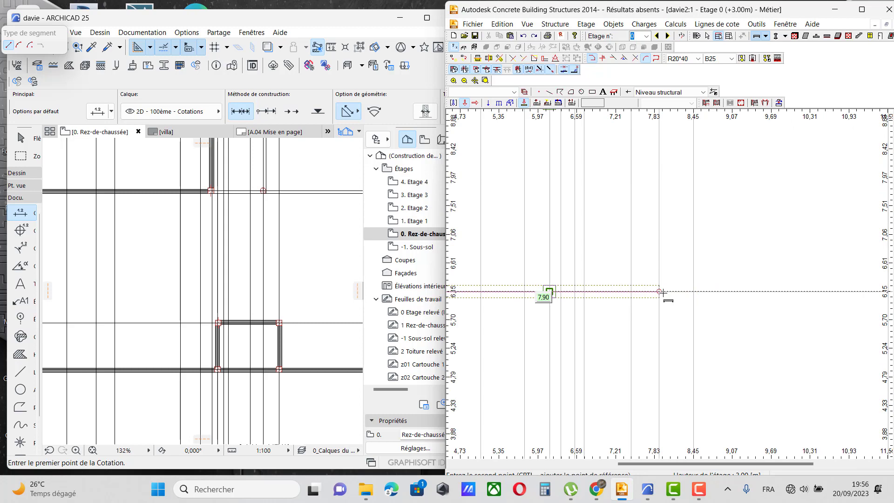
left_click(661, 292)
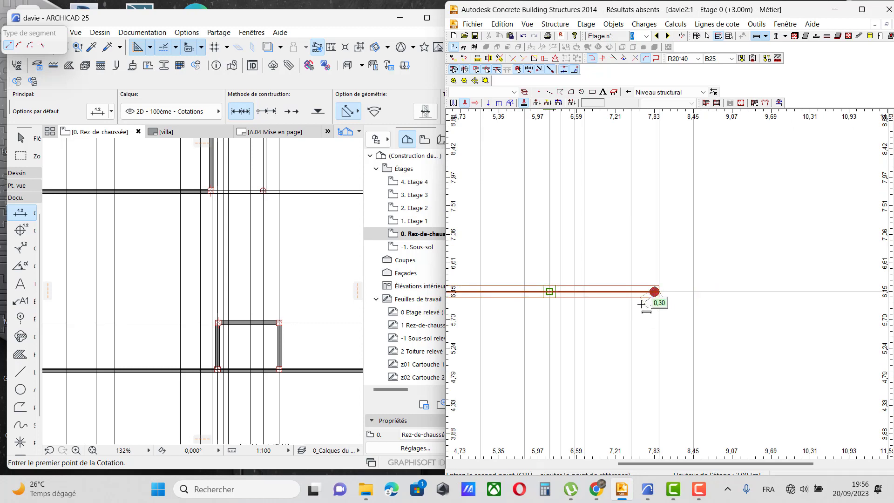
Step: Check the lower ARCHICAD plan and draw an R20*40 beam between the left and right end columns on the axis at about y = 9.15 m
scroll(641, 303, "down", 5)
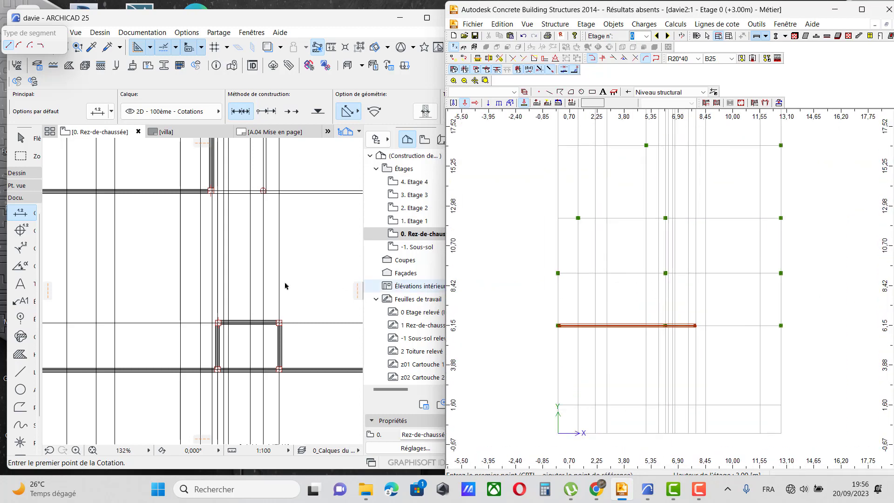
scroll(188, 259, "down", 3)
scroll(199, 275, "down", 2)
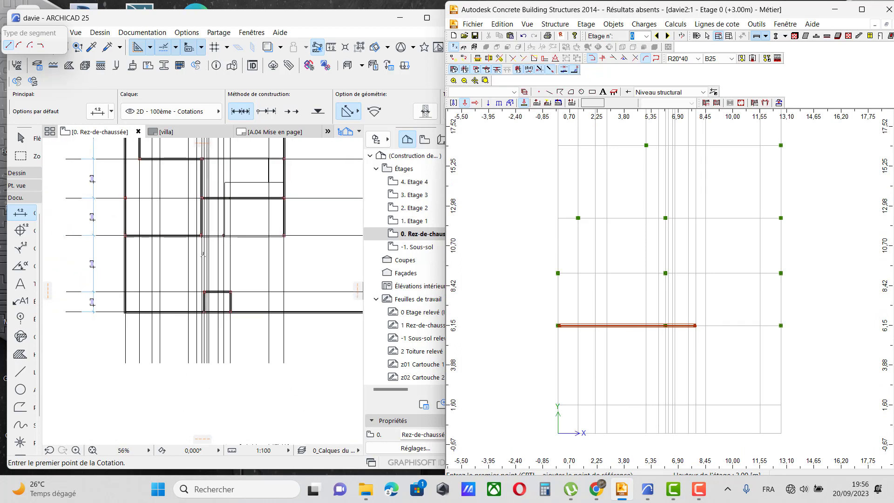
scroll(212, 198, "up", 3)
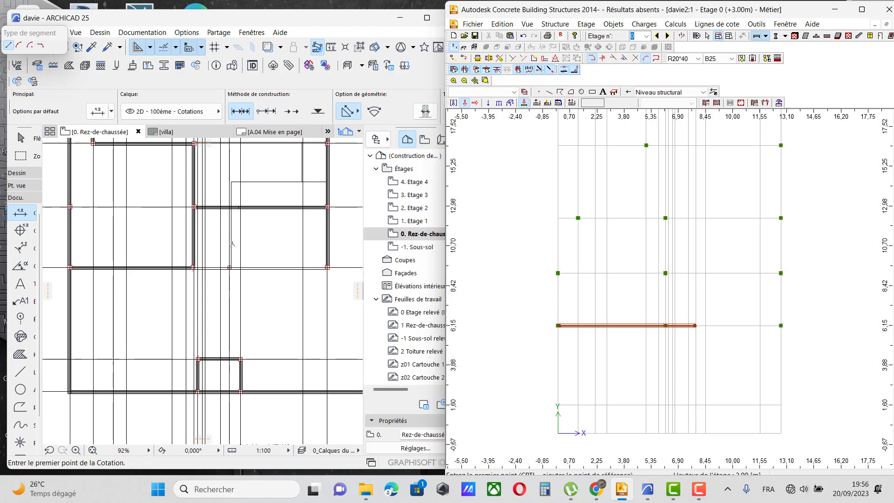
scroll(232, 244, "down", 1)
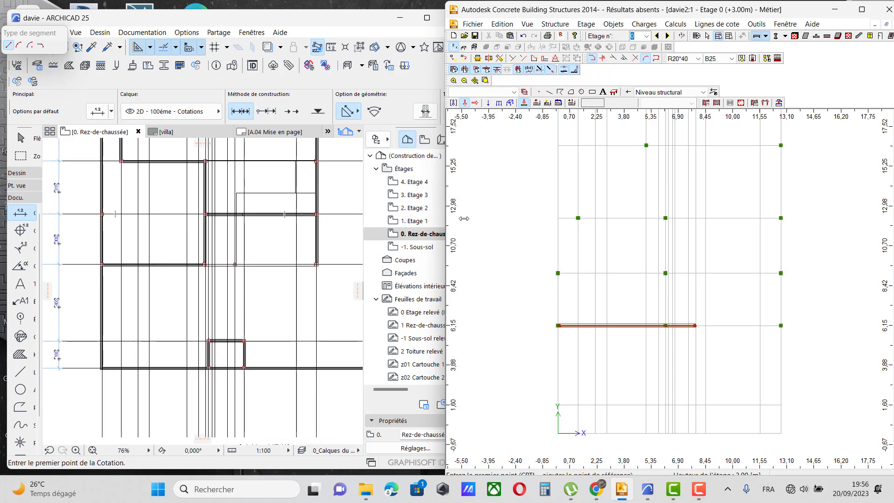
scroll(568, 288, "up", 4)
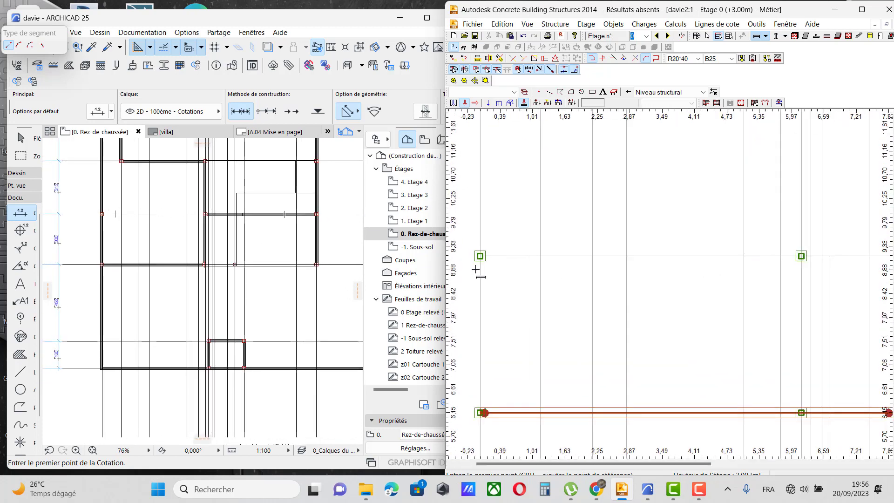
left_click(480, 251)
scroll(484, 257, "down", 4)
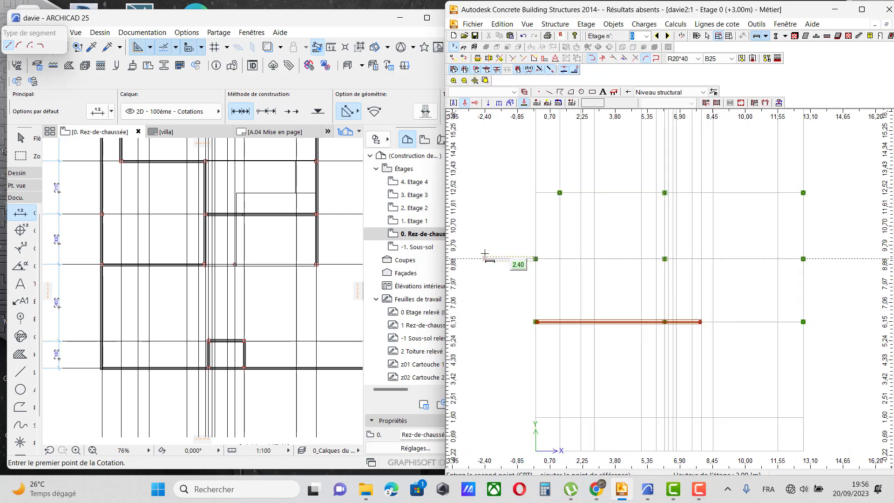
scroll(822, 260, "up", 4)
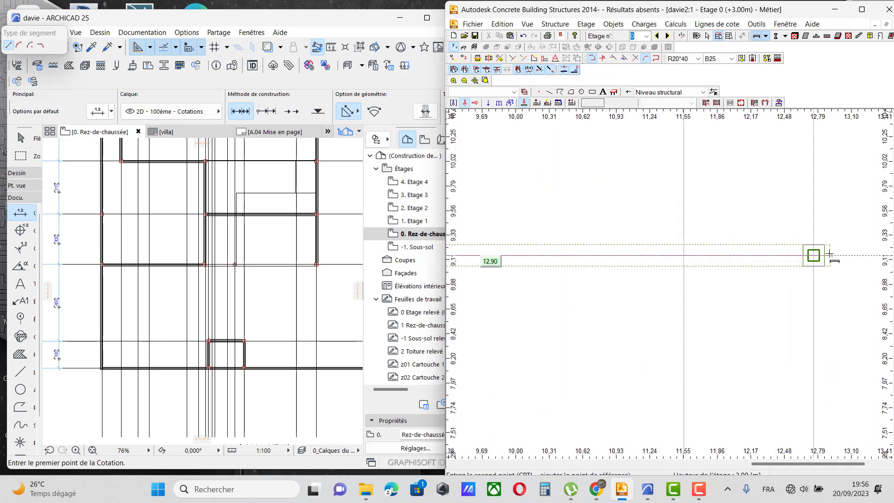
left_click(814, 255)
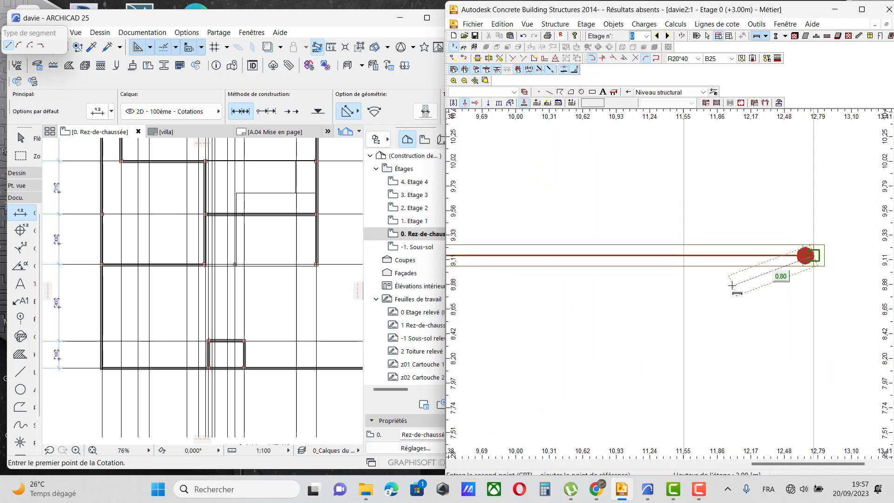
scroll(735, 276, "down", 2)
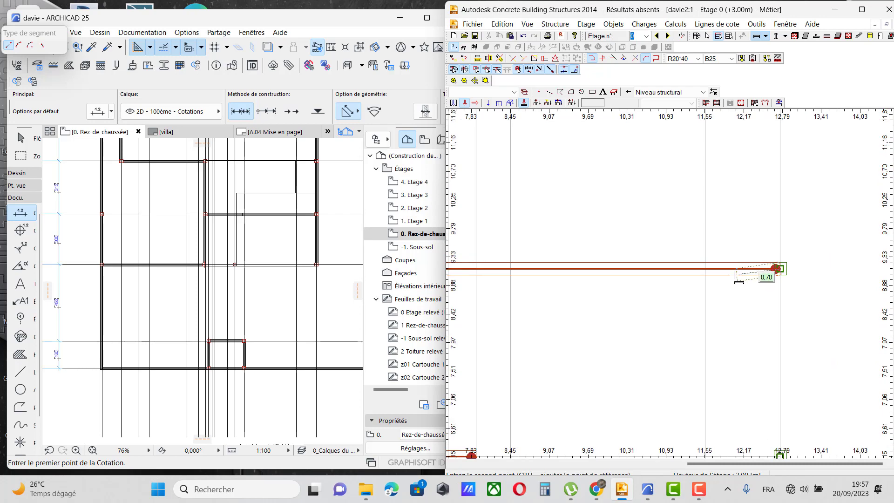
left_click(734, 269)
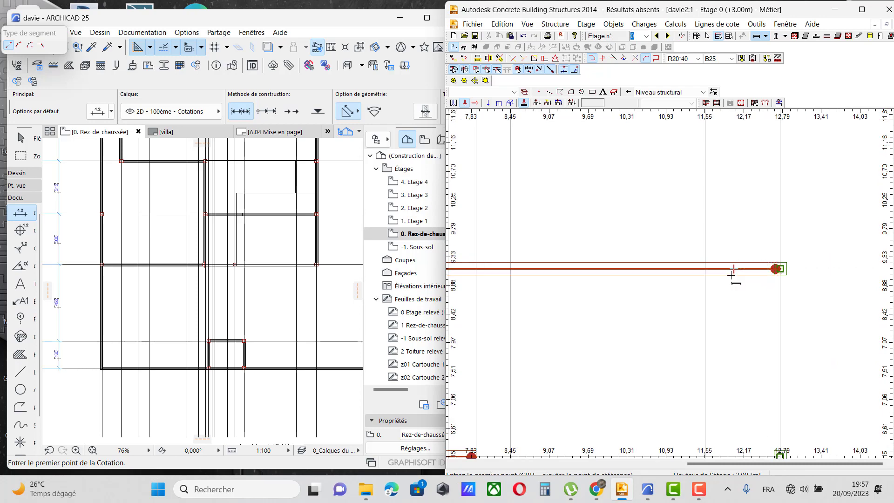
scroll(752, 295, "down", 3)
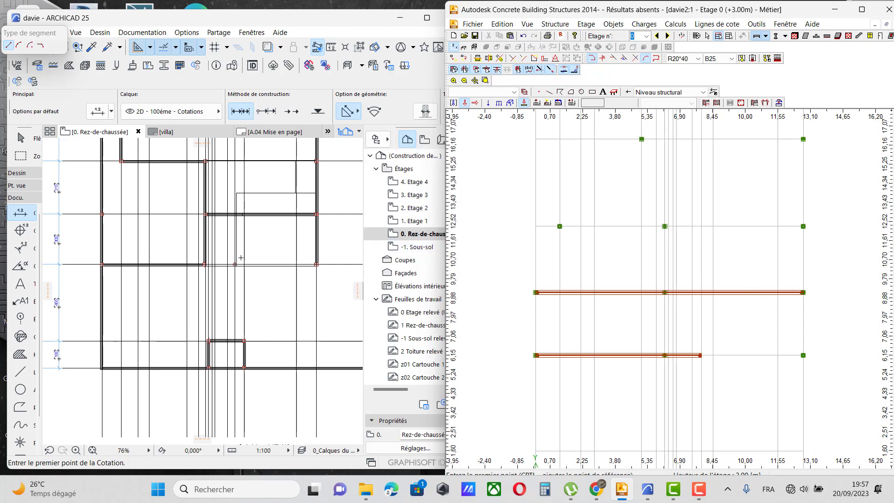
Step: Draw R20*40 beams on the axis at about y = 12.3 m, 5.00 m from the left column to the middle one and 6.60 m on to the right end
scroll(229, 239, "down", 2)
scroll(201, 192, "up", 2)
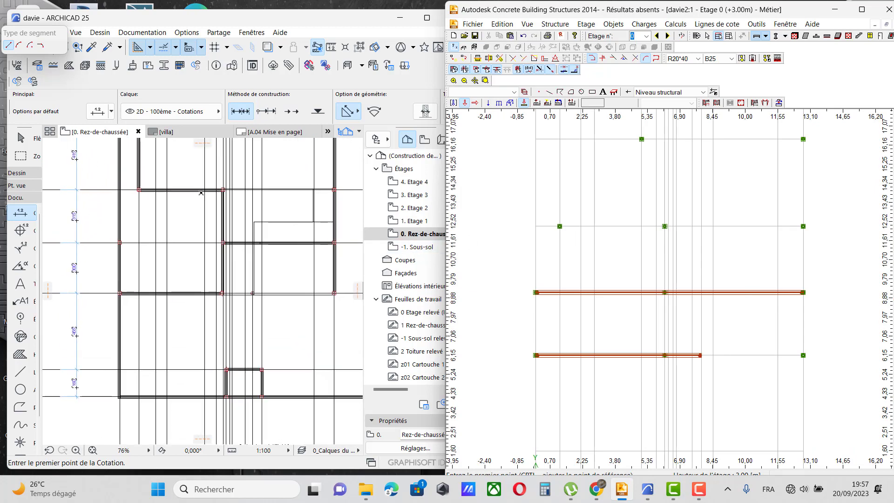
scroll(582, 221, "up", 2)
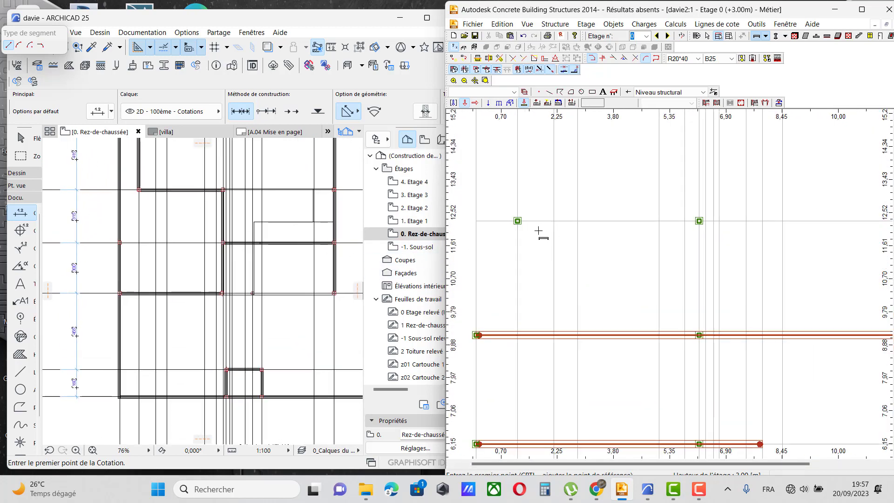
scroll(512, 233, "up", 5)
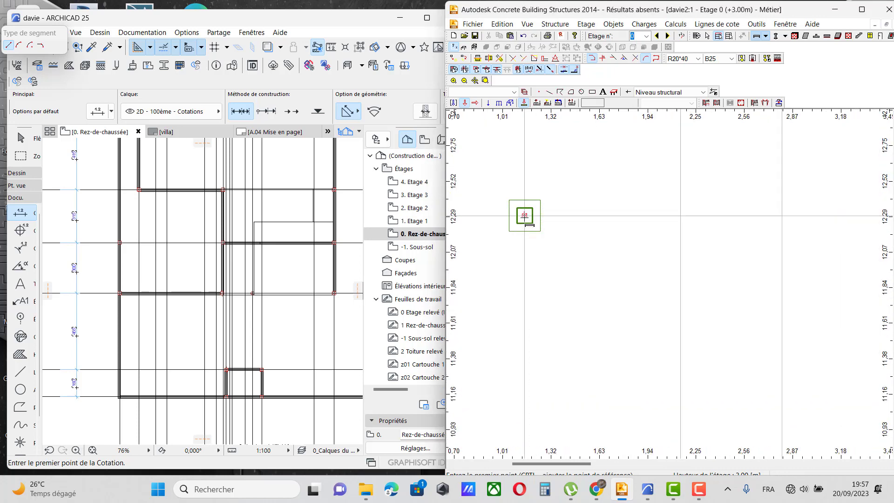
left_click(525, 215)
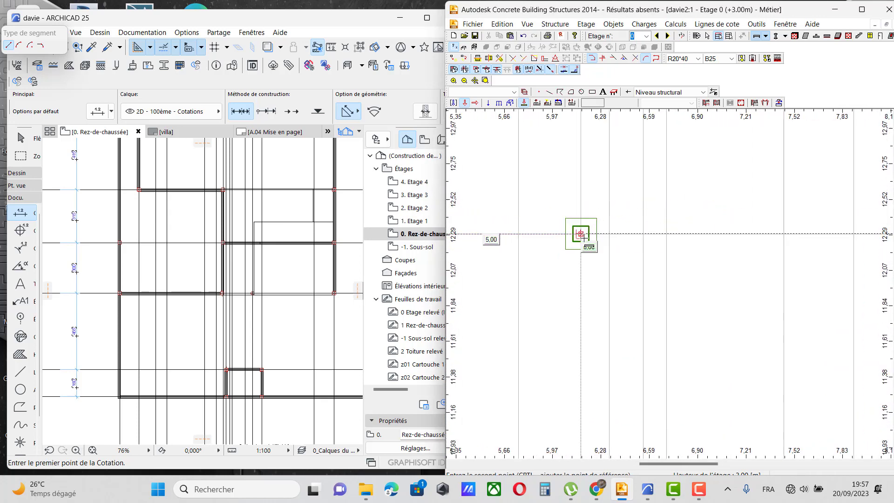
scroll(581, 233, "down", 4)
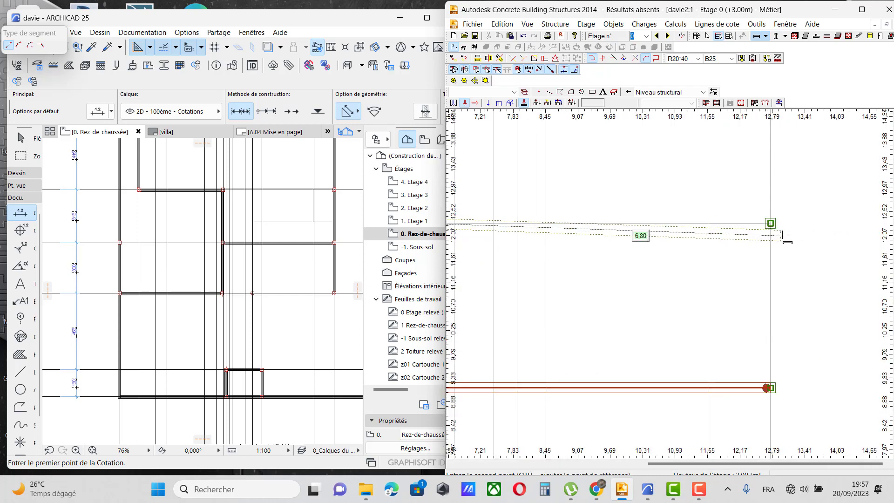
scroll(768, 230, "up", 4)
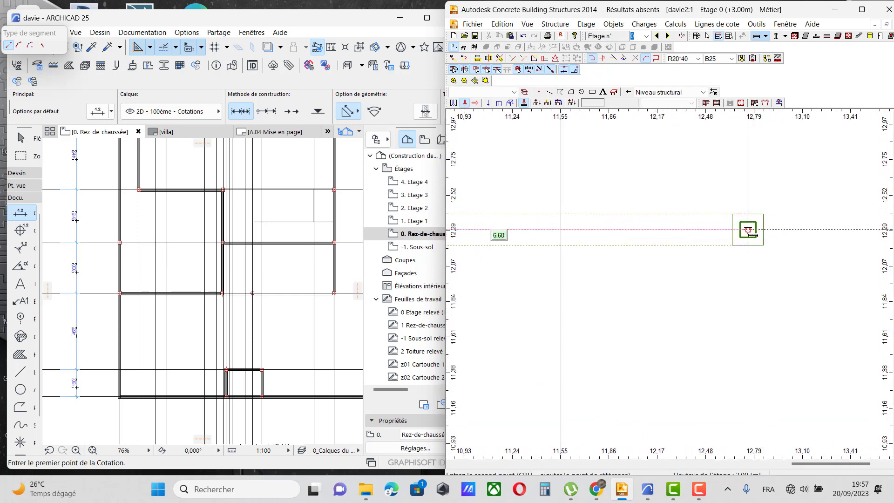
left_click(747, 229)
scroll(715, 292, "down", 2)
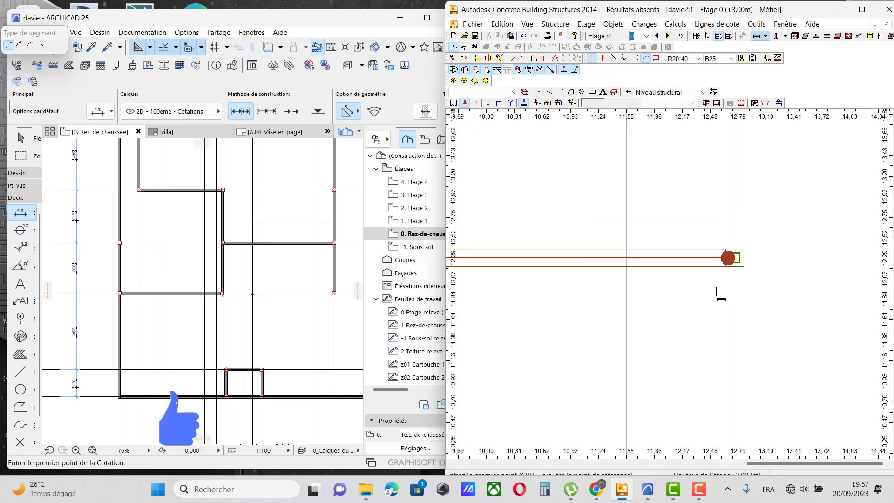
scroll(716, 293, "down", 3)
Step: Consult the ARCHICAD plan and draw an R20*40 beam at about y = 16.45 m from the right end column to the column at about x = 5.04 m
scroll(833, 184, "up", 2)
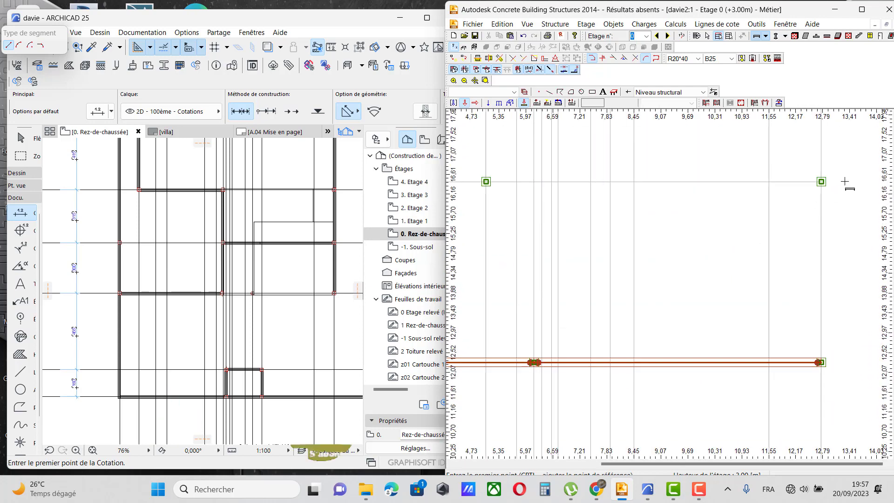
scroll(291, 251, "down", 4)
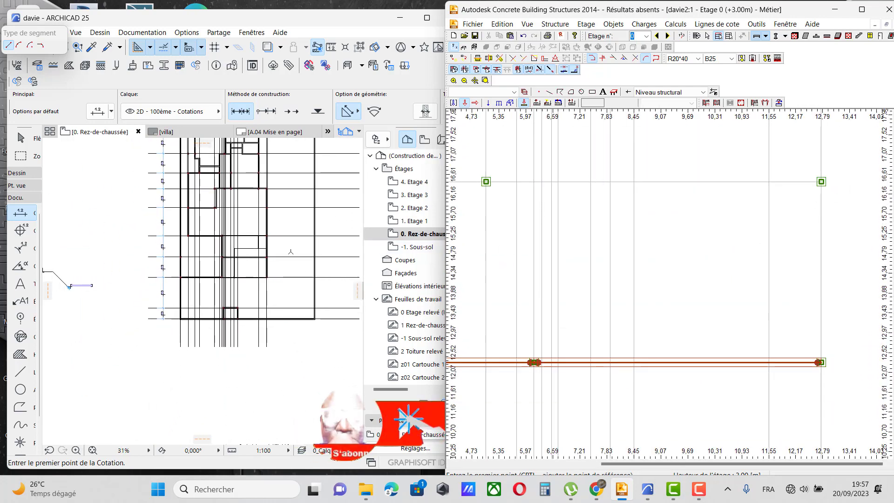
scroll(291, 251, "up", 4)
scroll(250, 303, "down", 3)
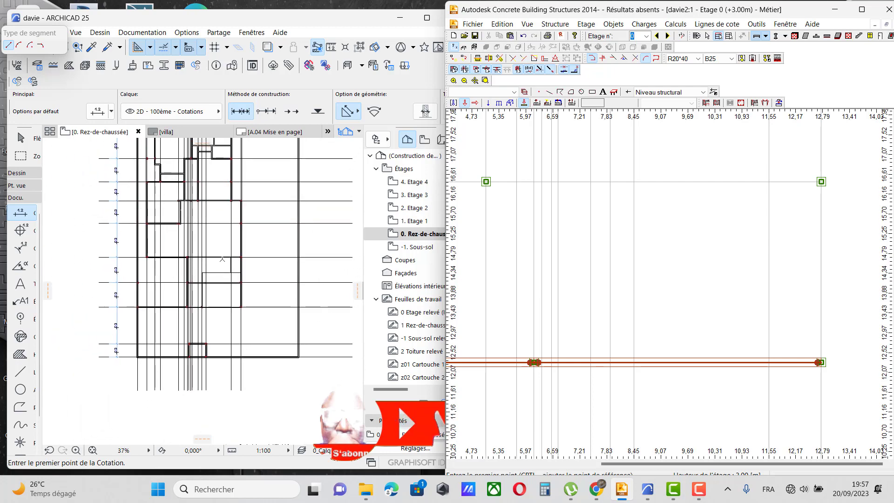
scroll(222, 258, "up", 2)
scroll(673, 266, "down", 2)
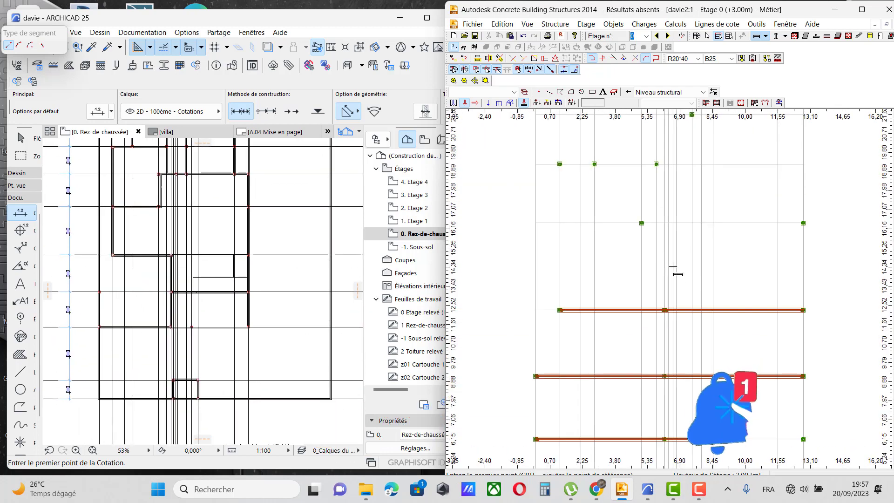
scroll(804, 223, "up", 6)
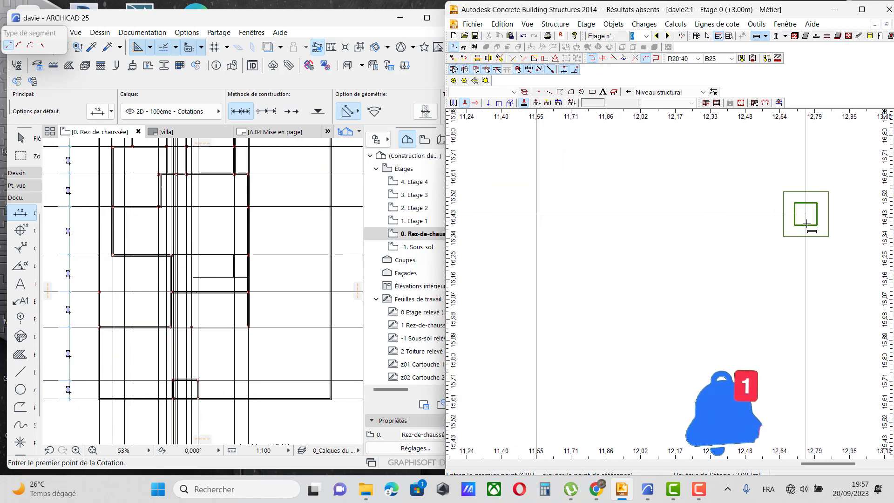
left_click(805, 223)
scroll(806, 223, "down", 4)
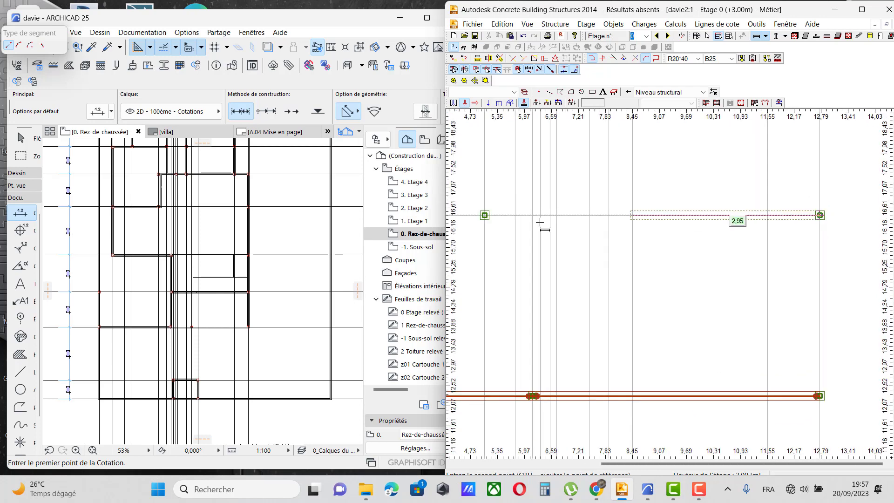
scroll(531, 228, "up", 4)
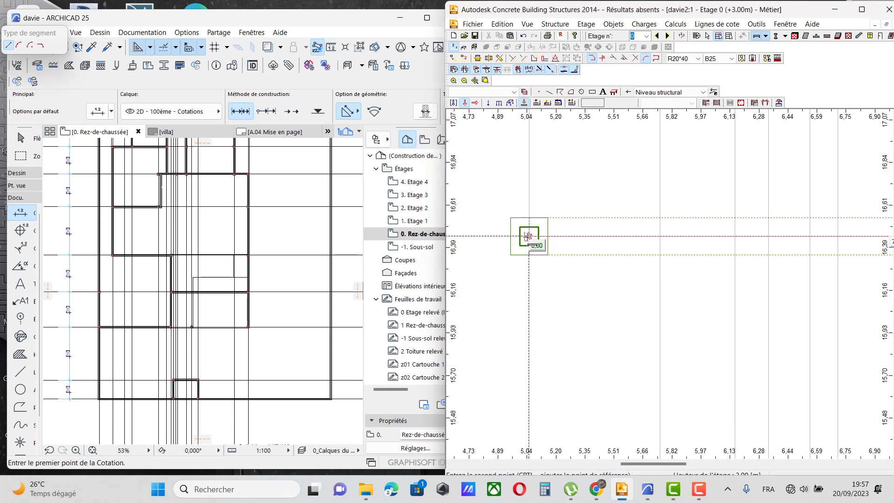
left_click(528, 236)
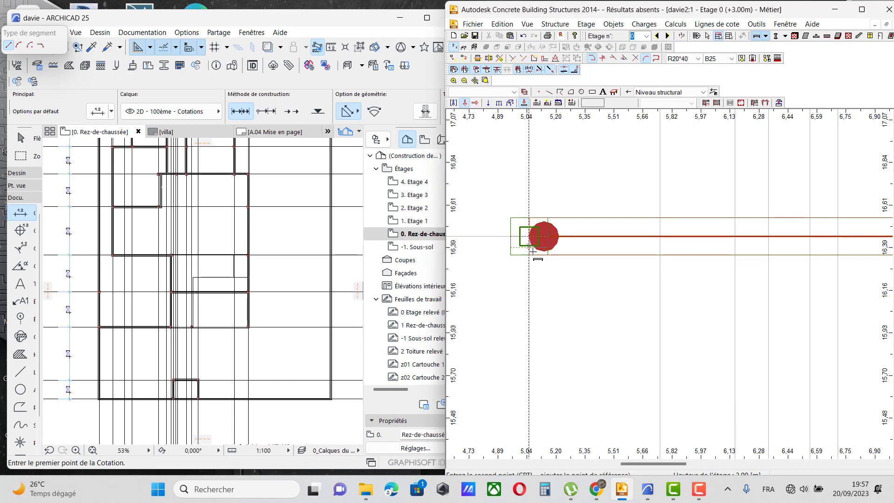
scroll(652, 242, "down", 3)
scroll(665, 247, "down", 3)
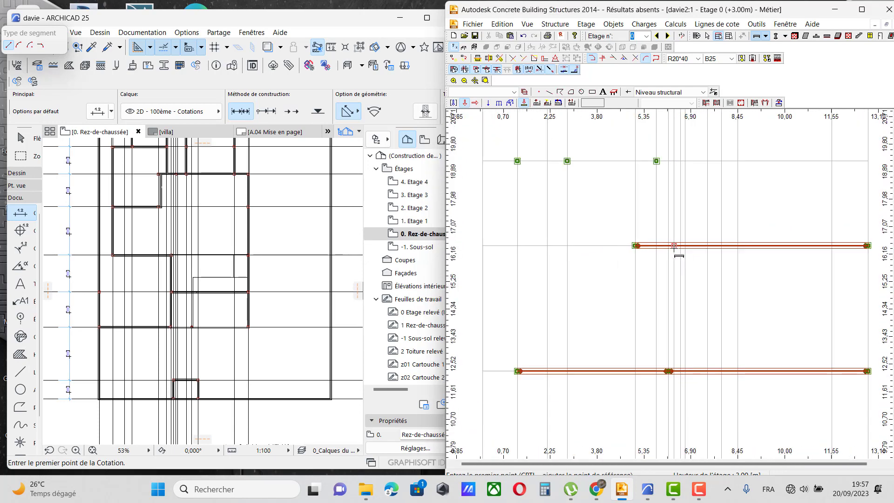
Step: Recheck the wall corners in the ARCHICAD plan and place an R20*20 column at about x = 1.15 m on the axis at about y = 16.45 m
scroll(244, 260, "down", 2)
scroll(244, 260, "up", 4)
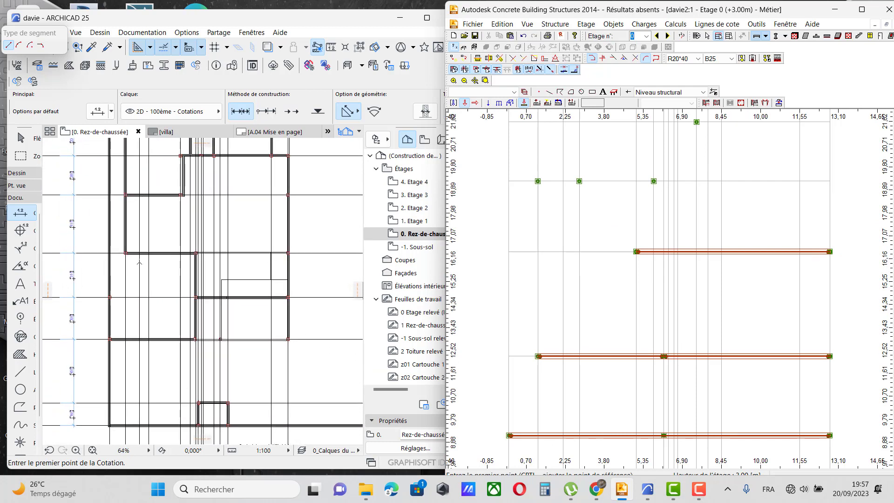
scroll(139, 263, "up", 2)
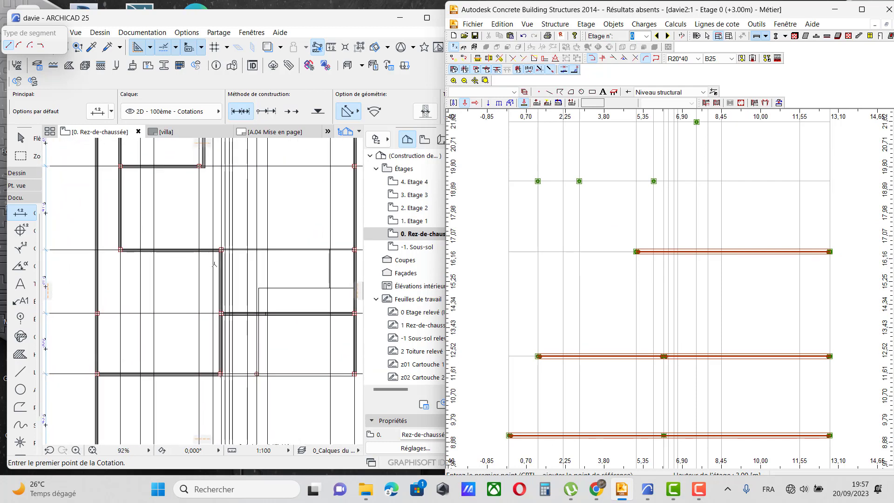
scroll(215, 265, "down", 5)
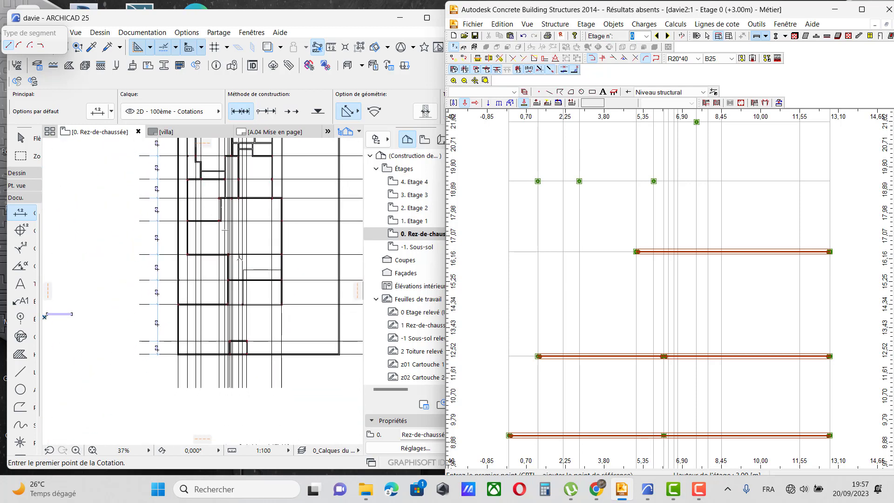
scroll(239, 258, "up", 3)
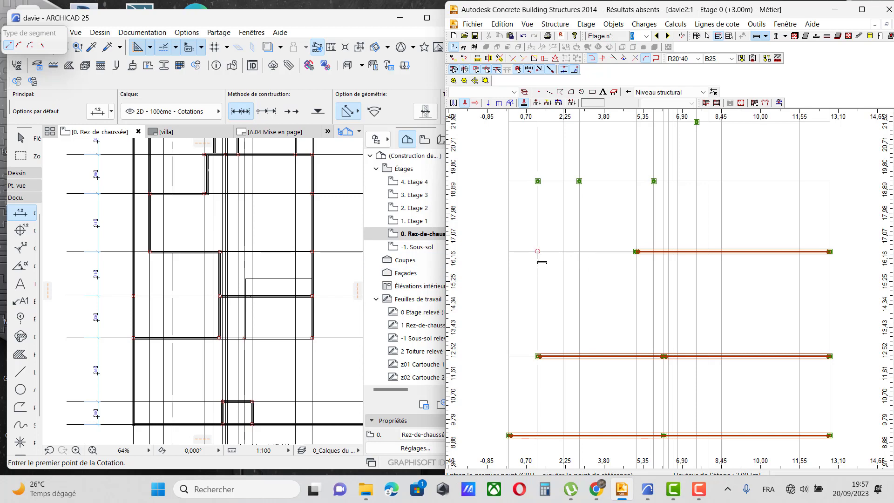
left_click(775, 37)
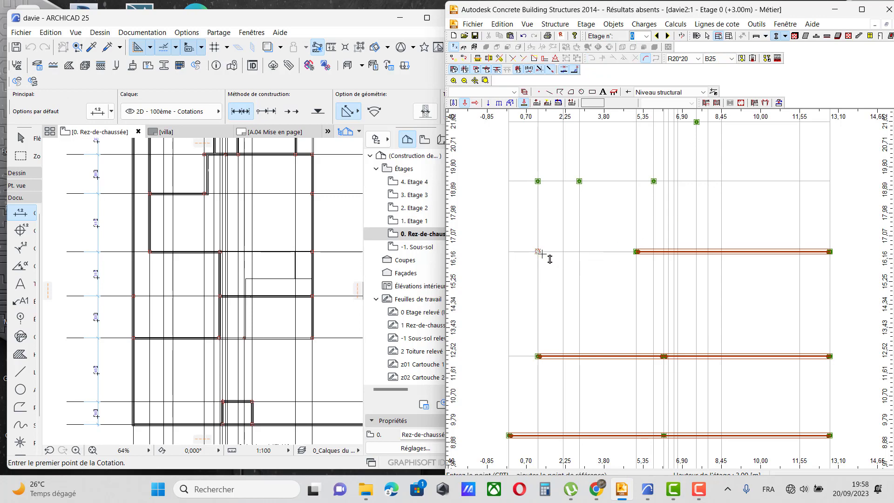
key("Escape")
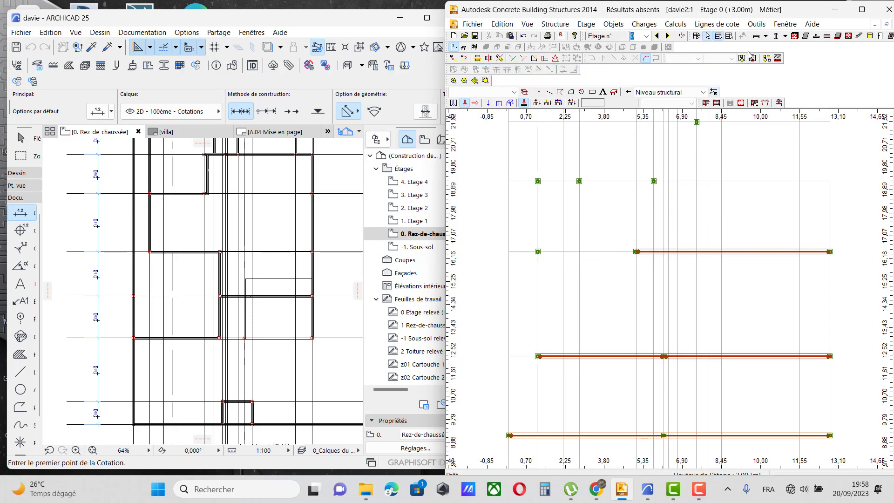
Step: Draw a 4.00 m R20*40 beam on the axis at about y = 16.45 m from the column at x = 5.04 m to the left-end column
left_click(757, 35)
scroll(626, 207, "up", 5)
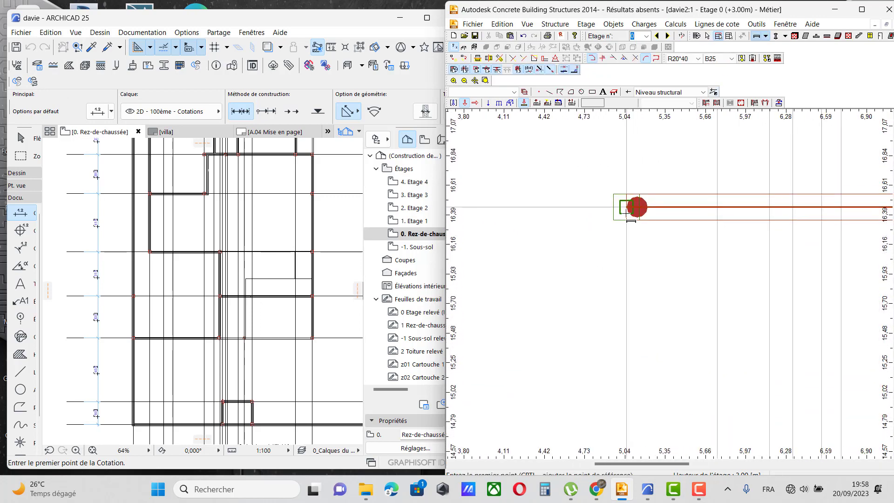
left_click(626, 207)
scroll(745, 205, "down", 6)
scroll(535, 206, "up", 6)
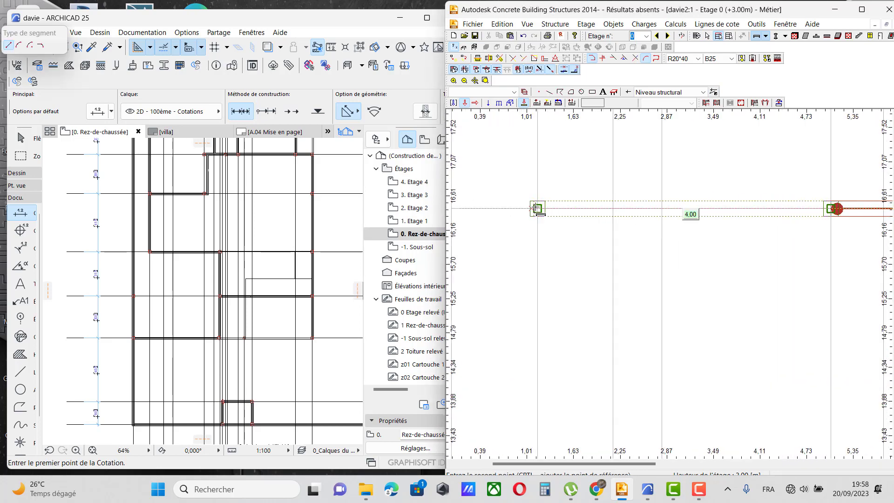
left_click(533, 209)
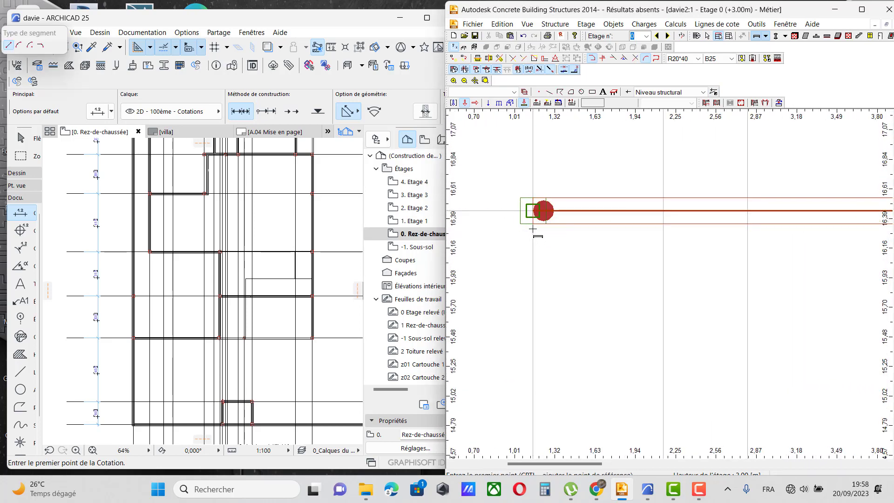
scroll(534, 215, "down", 1)
scroll(535, 228, "down", 3)
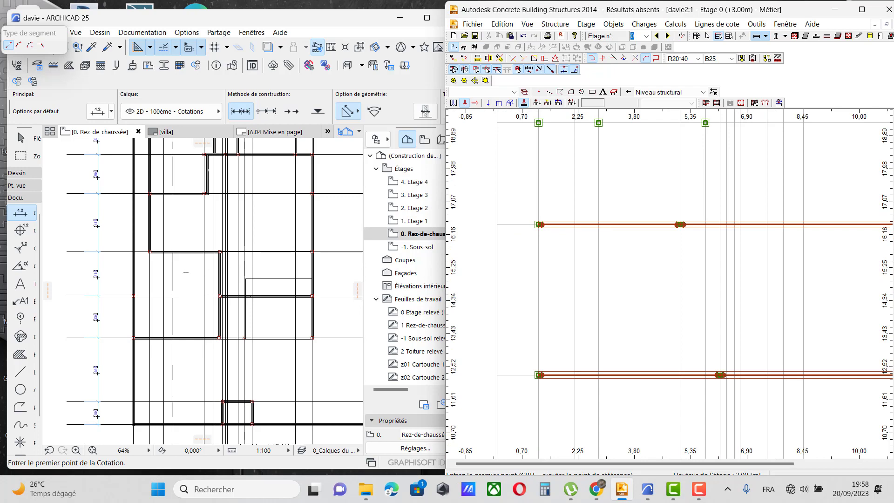
Step: Check the ARCHICAD wall corners and place R20*20 columns on the axis at about y = 19.35 m at the right end, x = 7.5 m and x = 5.04 m
scroll(186, 272, "down", 2)
scroll(552, 289, "down", 2)
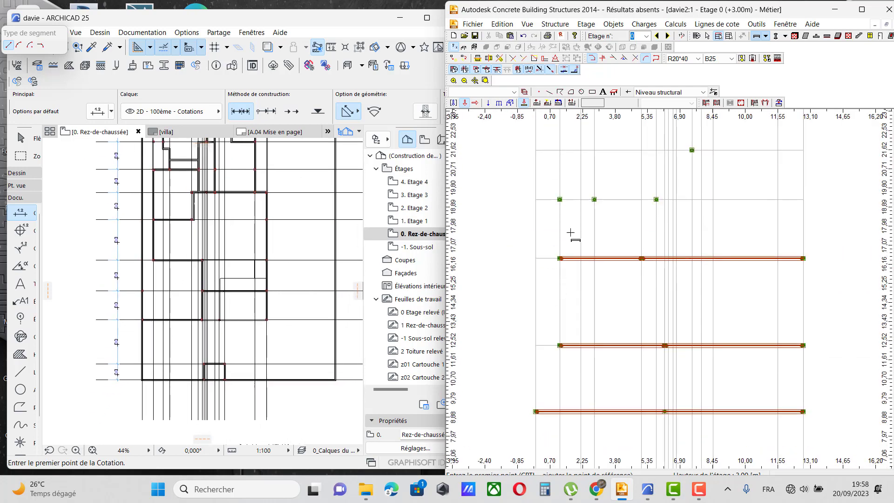
scroll(179, 265, "up", 3)
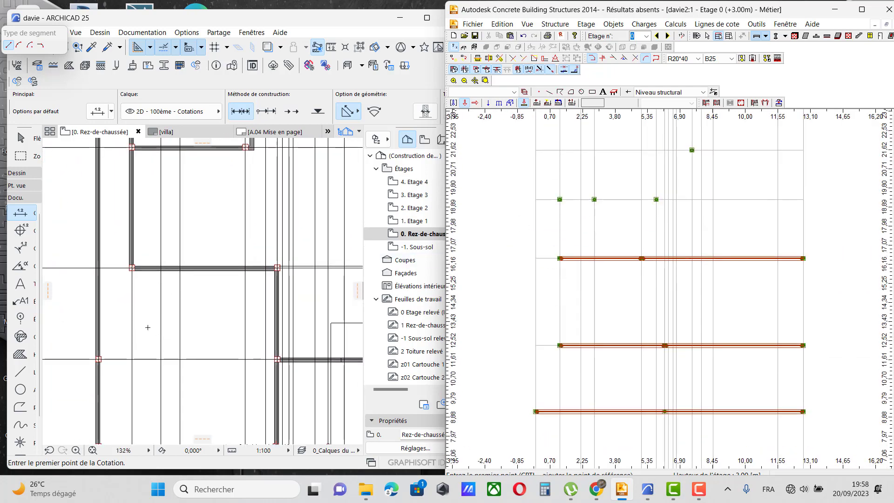
scroll(148, 356, "down", 2)
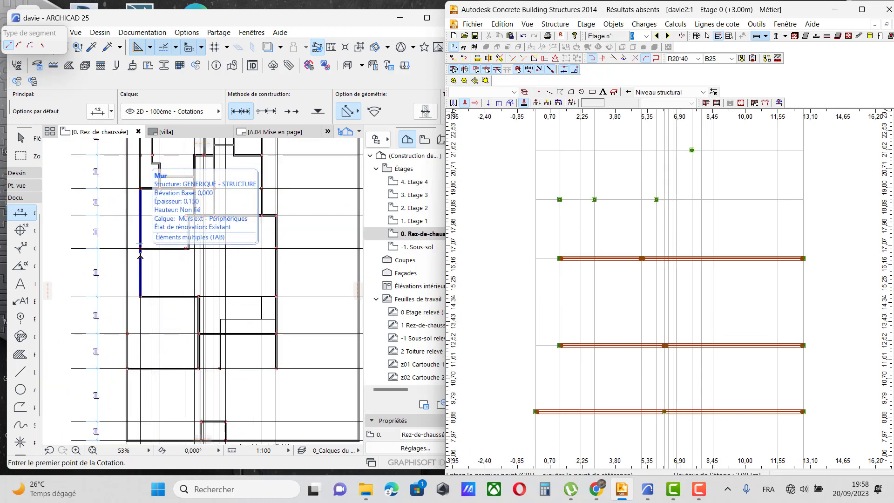
scroll(218, 215, "up", 2)
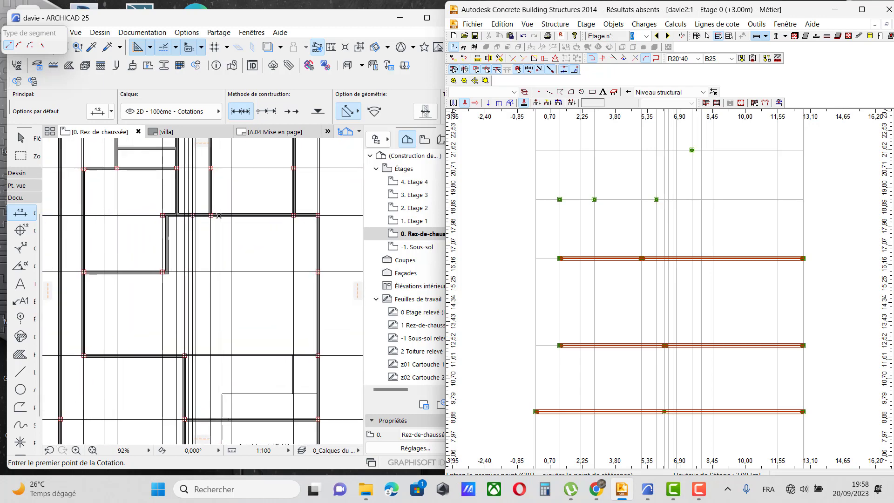
scroll(622, 266, "down", 1)
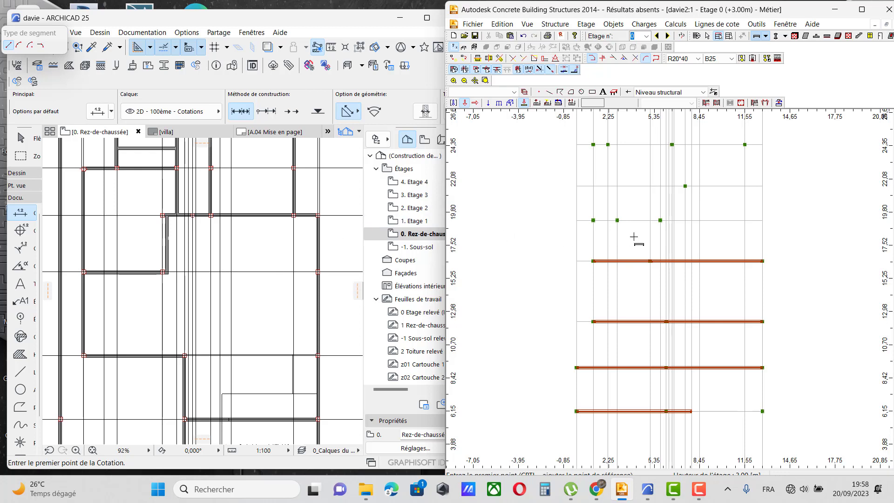
key("Escape")
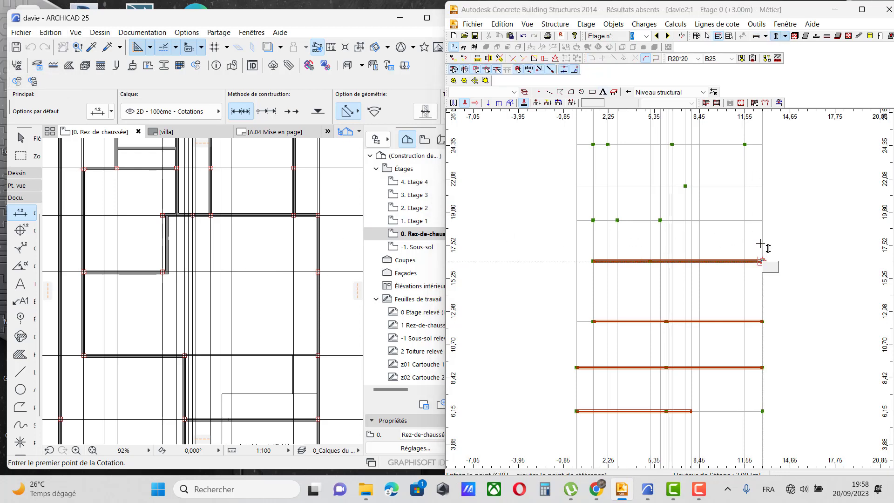
left_click(762, 220)
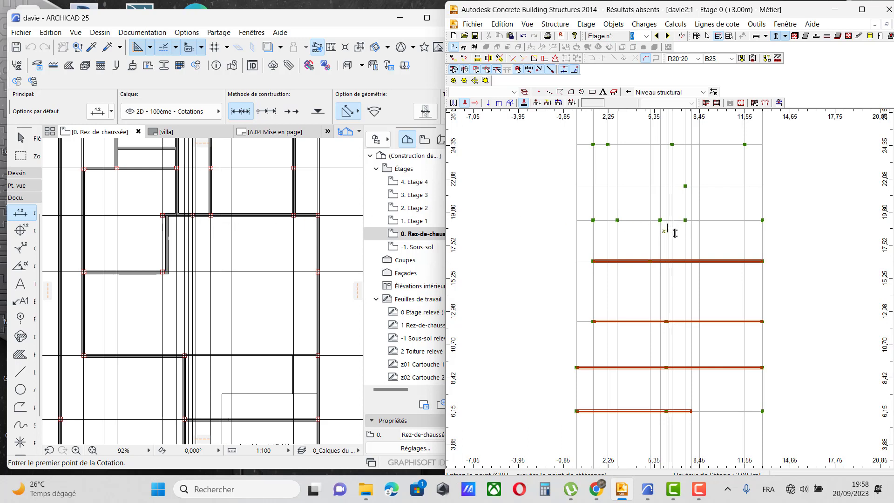
scroll(670, 227, "up", 1)
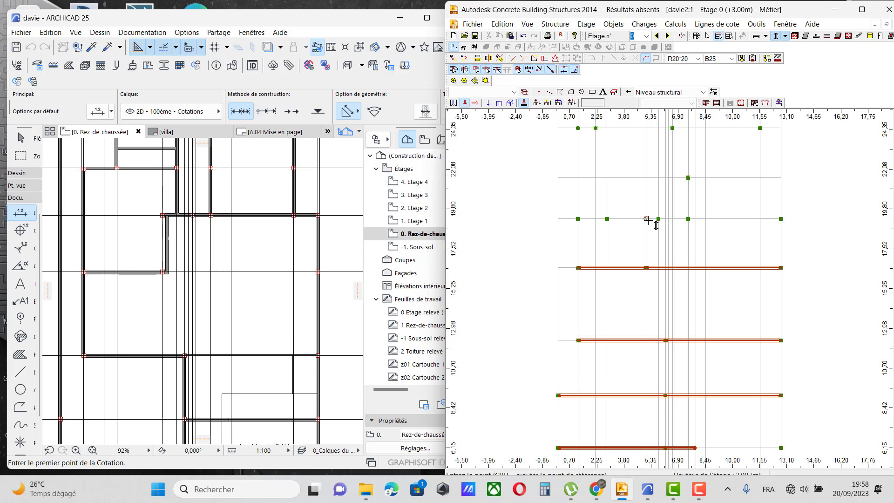
key("Escape")
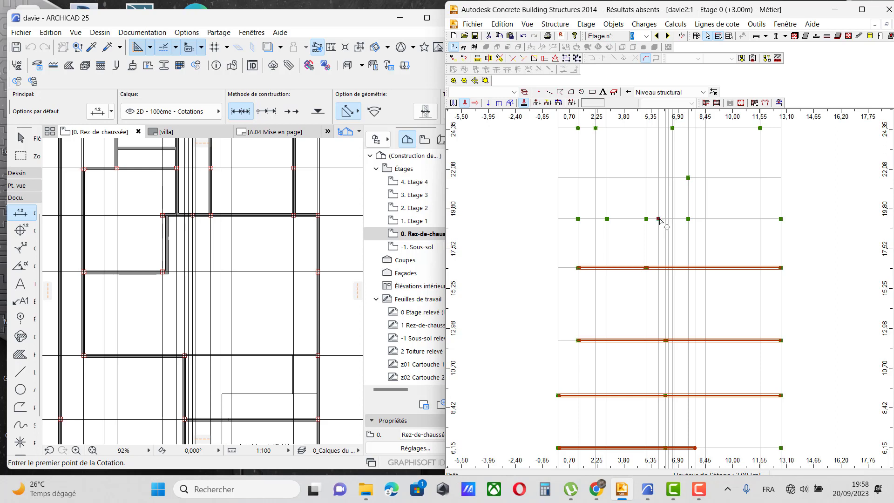
Step: Delete the column at about x = 5.8 m on the axis at about y = 19.35 m
left_click(658, 218)
key("Escape")
scroll(691, 234, "down", 1)
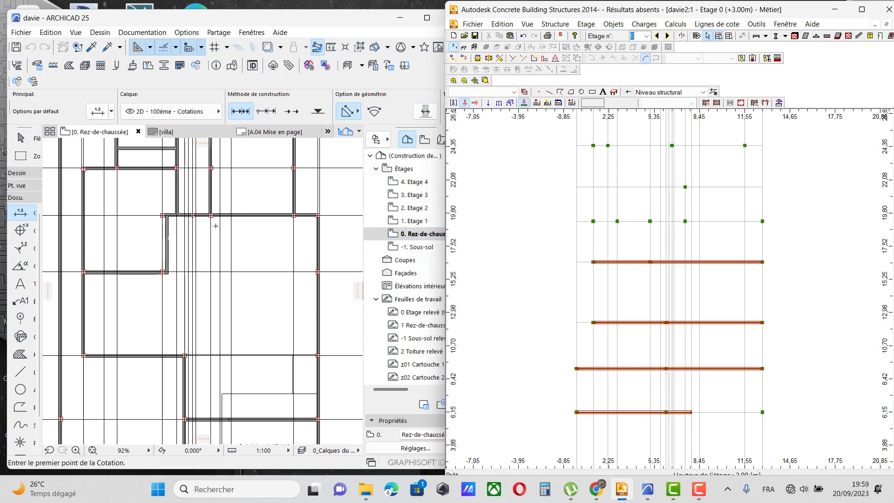
Step: Recheck the ARCHICAD plan and draw a vertical R20*40 beam at about x = 1.15 m between the columns at about y = 19.35 m and 24.4 m
scroll(209, 232, "down", 2)
scroll(216, 216, "up", 2)
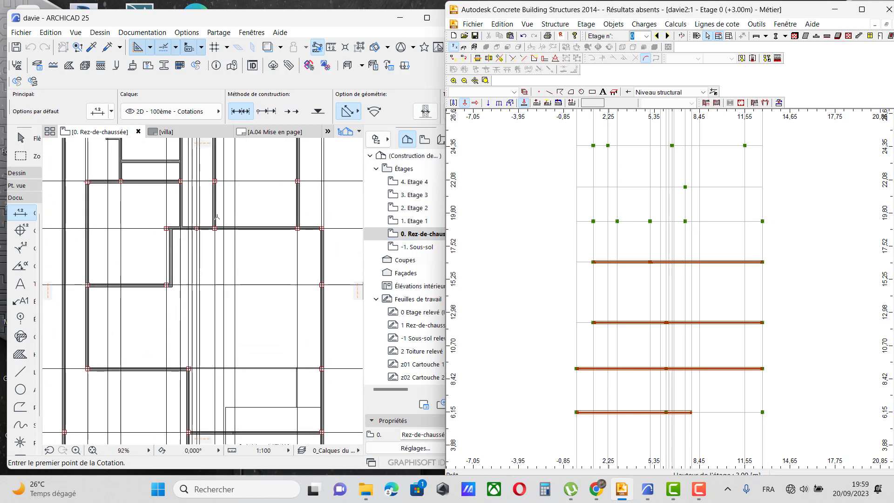
scroll(236, 215, "down", 2)
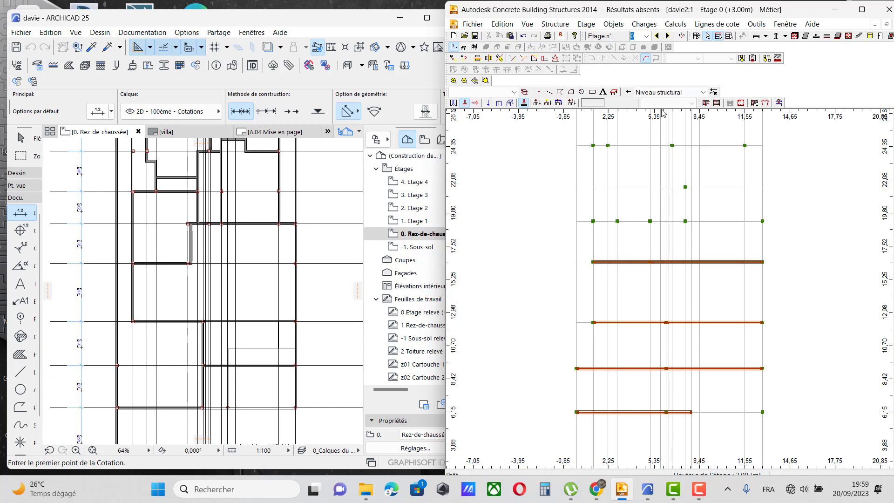
left_click(755, 35)
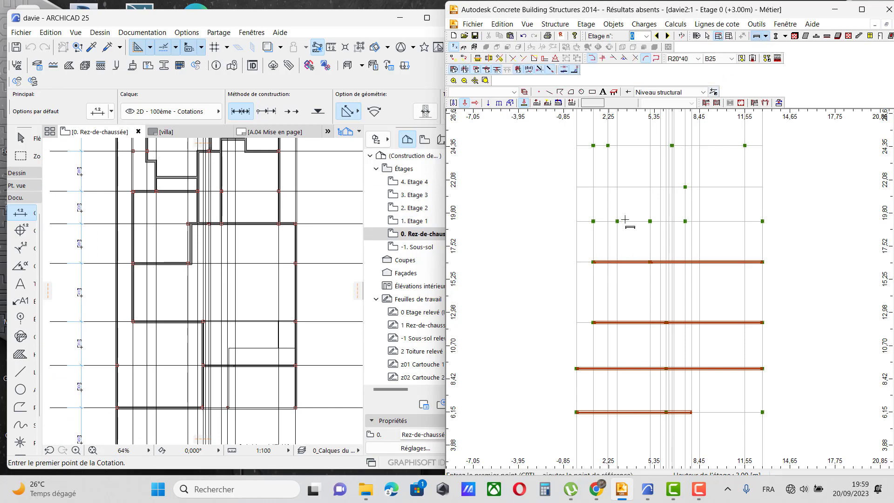
scroll(593, 221, "up", 3)
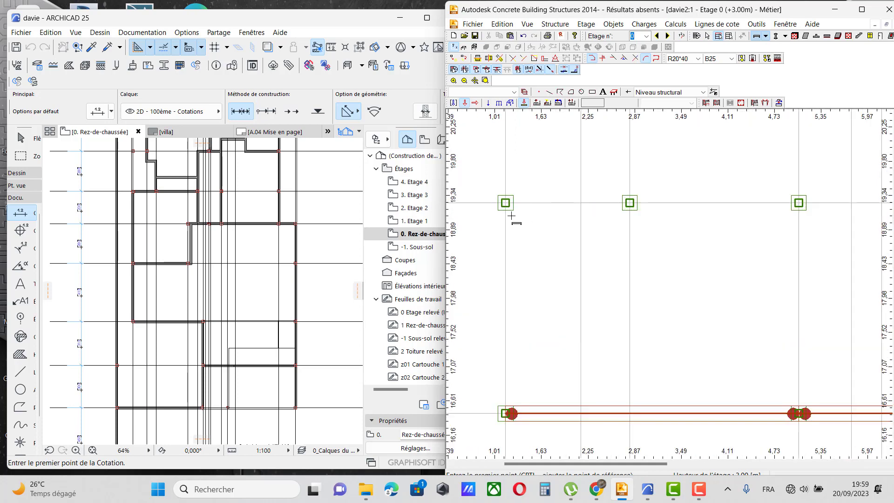
left_click(505, 203)
scroll(504, 317, "down", 3)
scroll(587, 186, "up", 2)
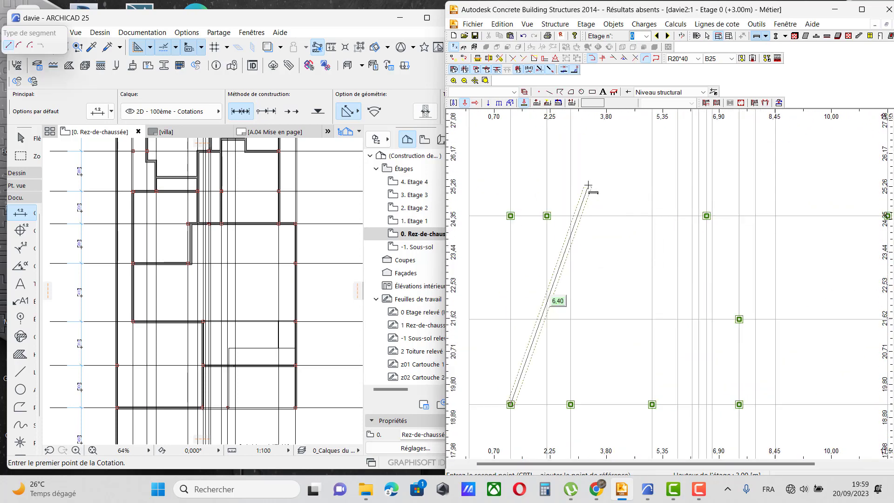
scroll(496, 215, "up", 1)
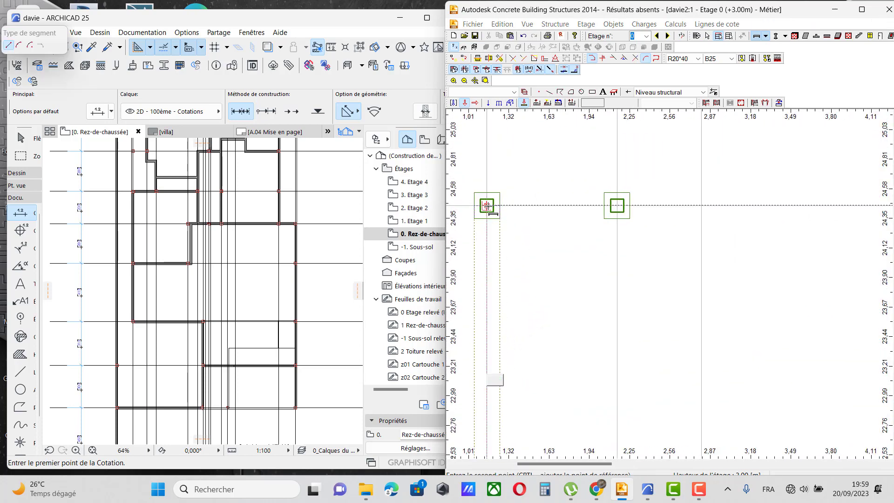
left_click(487, 207)
scroll(535, 186, "down", 4)
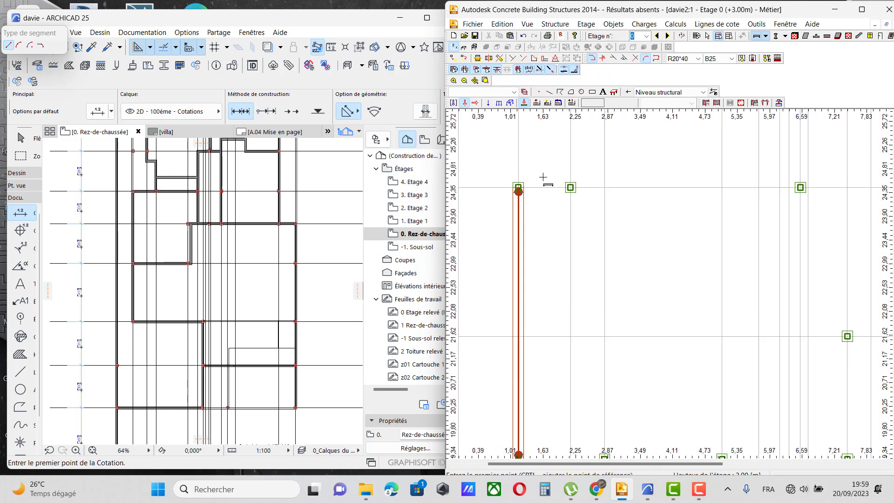
Step: Delete the column at about x = 2.85 m on the axis at about y = 19.35 m
scroll(655, 240, "down", 1)
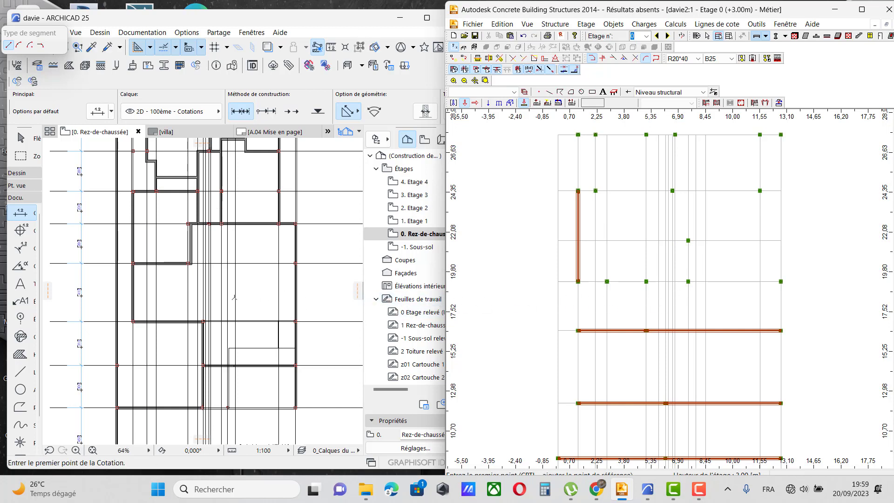
key("Escape")
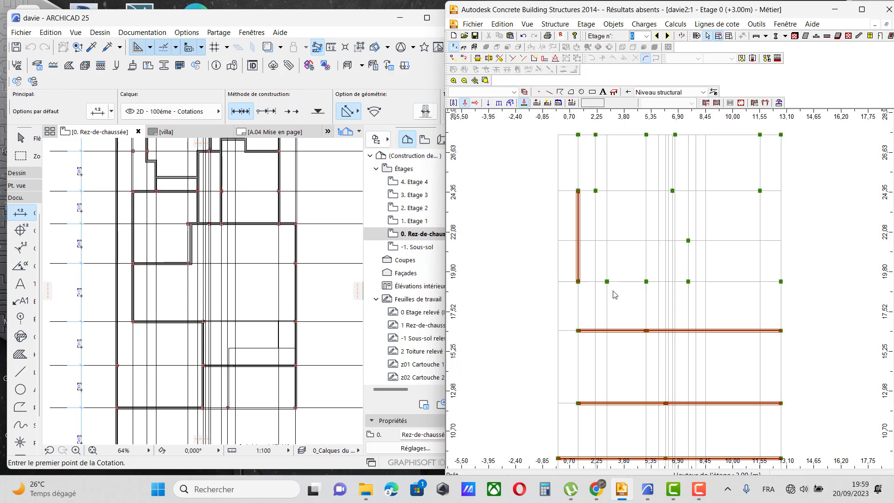
left_click(606, 281)
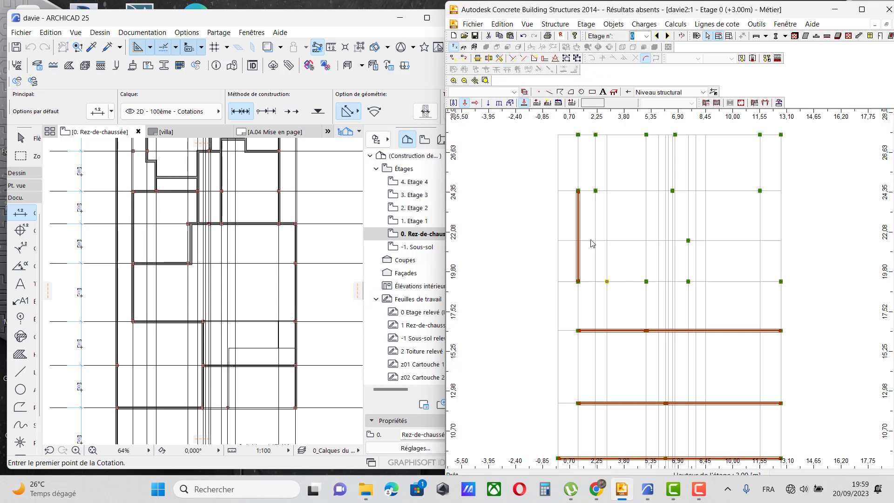
left_click(488, 36)
Step: Consult the ARCHICAD plan and place an R20*20 column at about x = 5.8 m on the axis at about y = 21.65 m
scroll(686, 251, "up", 3)
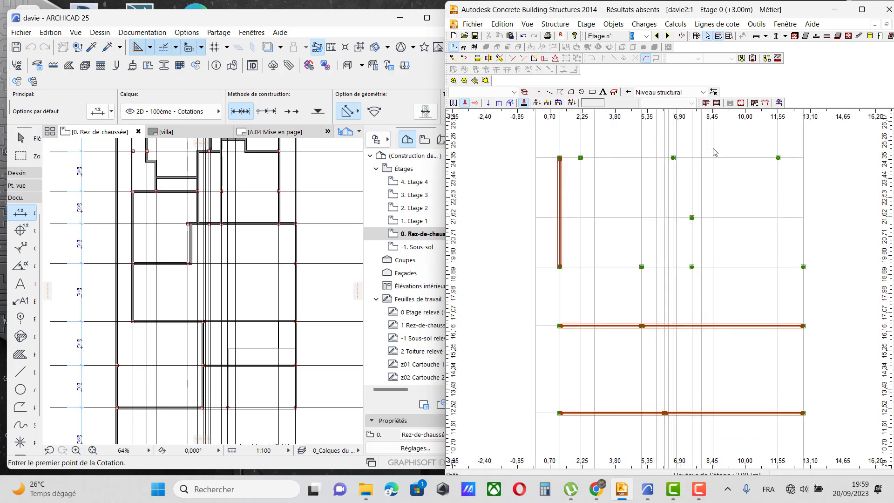
scroll(195, 229, "up", 5)
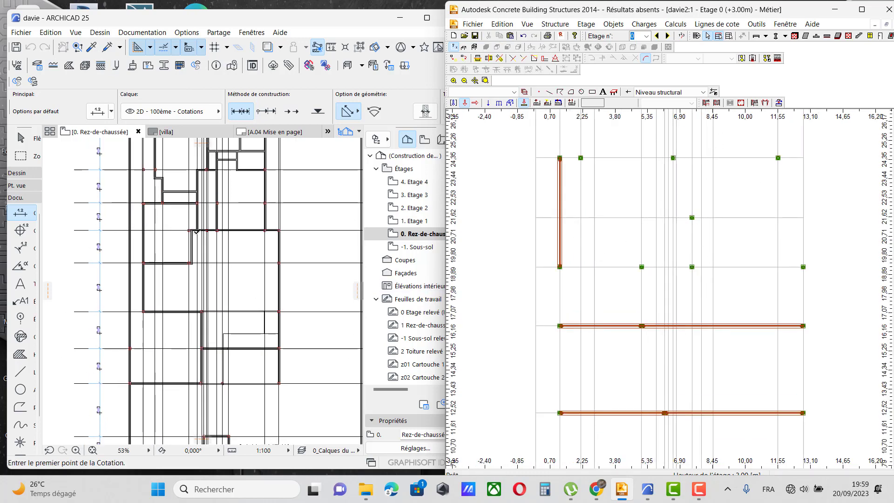
scroll(195, 229, "down", 3)
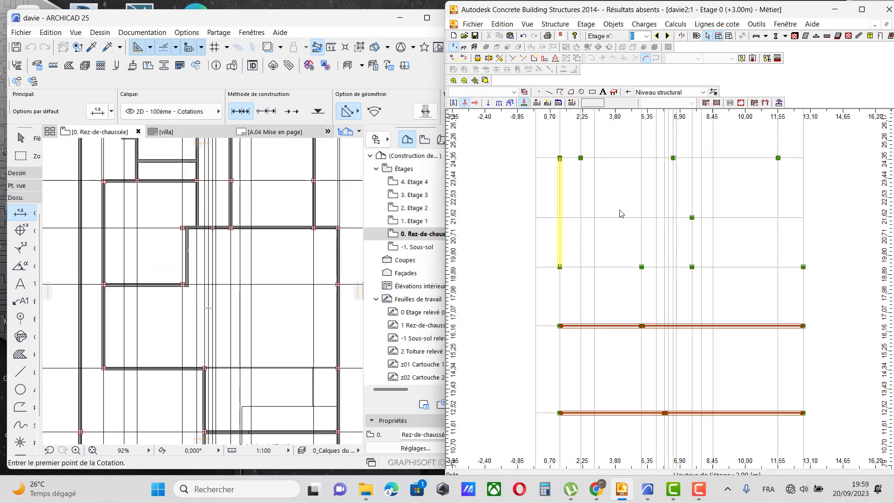
left_click(775, 36)
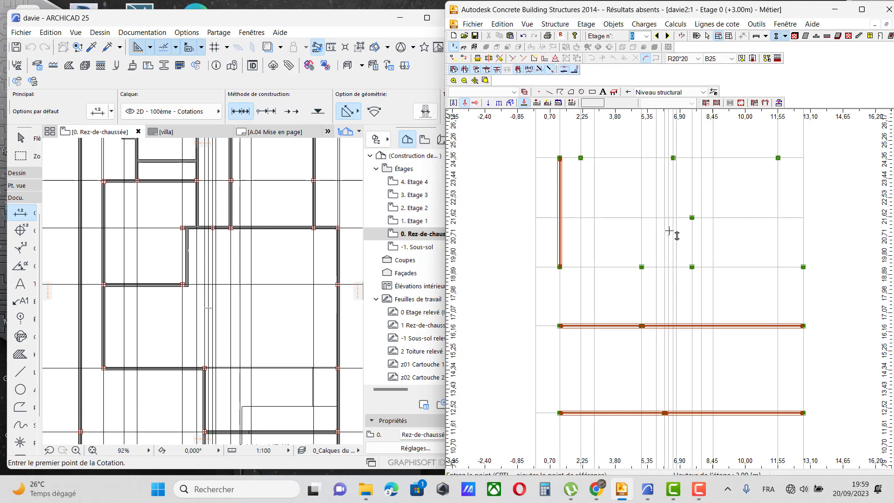
scroll(652, 293, "down", 1)
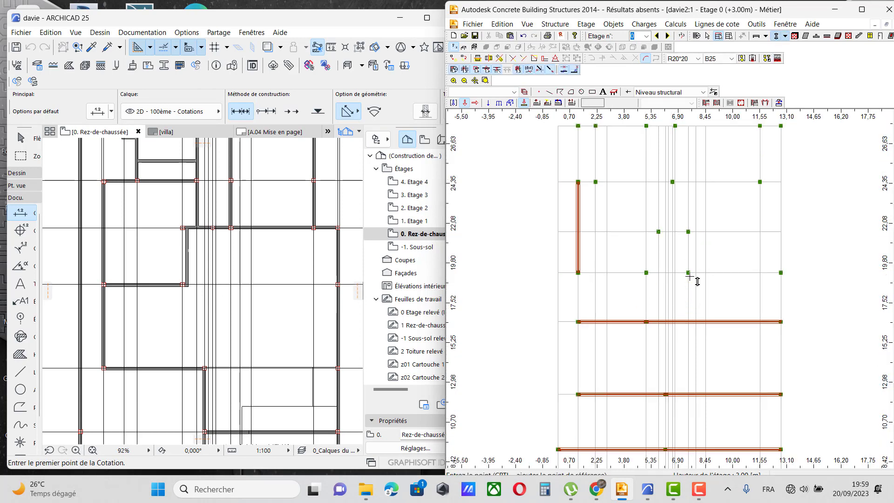
Step: Check the right wall corners in the ARCHICAD plan and place an R20*20 column at about x = 11.55 m on the axis at about y = 19.35 m
scroll(665, 282, "down", 2)
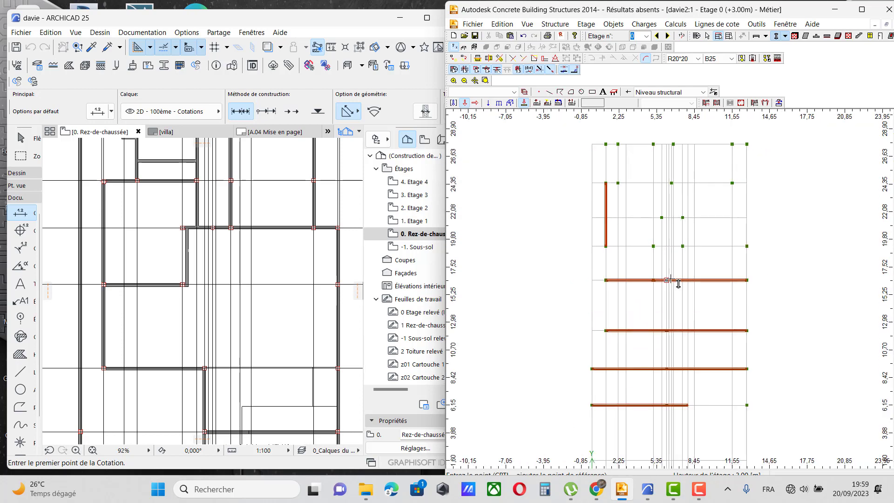
scroll(701, 229, "up", 2)
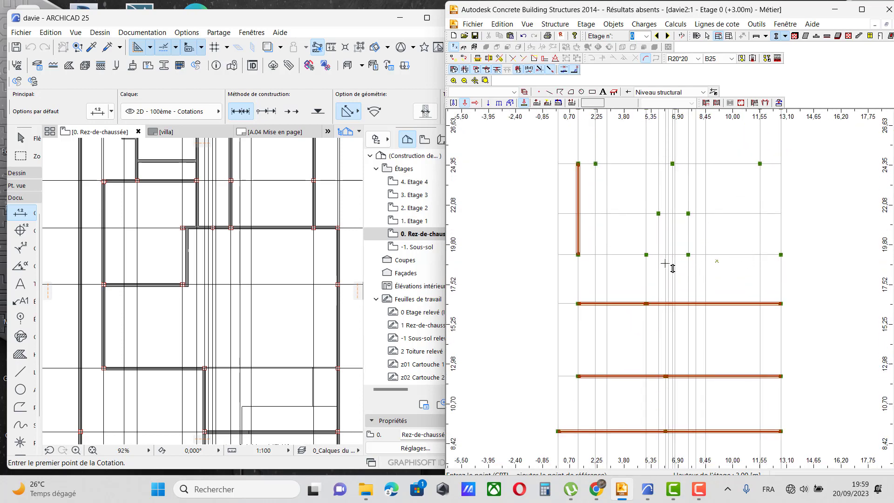
scroll(190, 300, "down", 2)
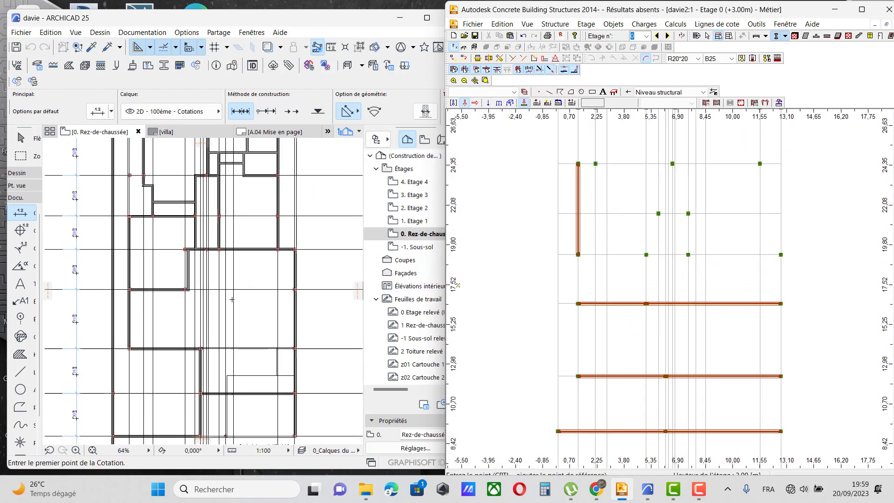
scroll(291, 255, "up", 2)
scroll(306, 250, "up", 3)
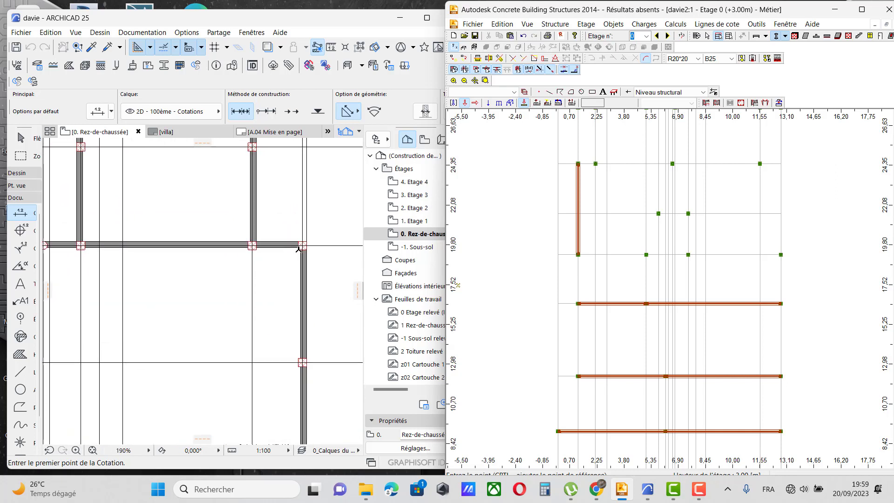
scroll(303, 248, "up", 1)
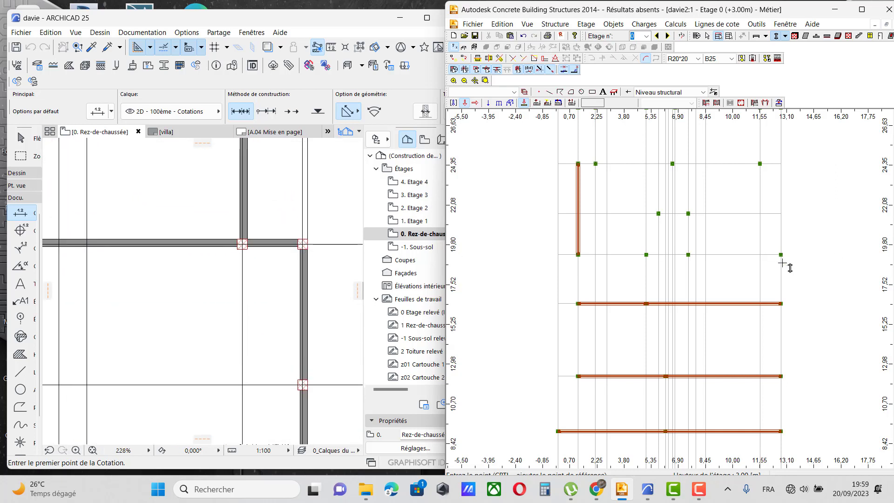
scroll(744, 270, "down", 2)
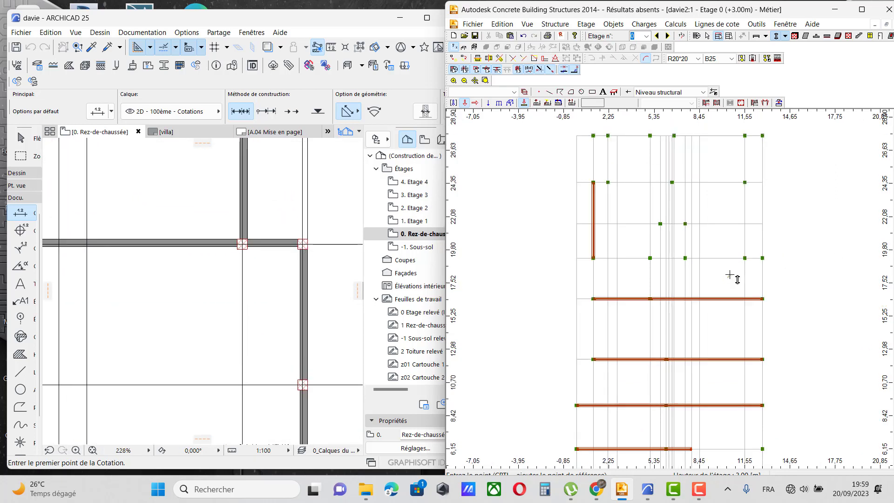
Step: Draw a 5.30 m R20*40 beam from the column at the right end of the 19.25 m grid line to the column near x = 7.5 m
scroll(320, 263, "down", 1)
scroll(320, 263, "down", 5)
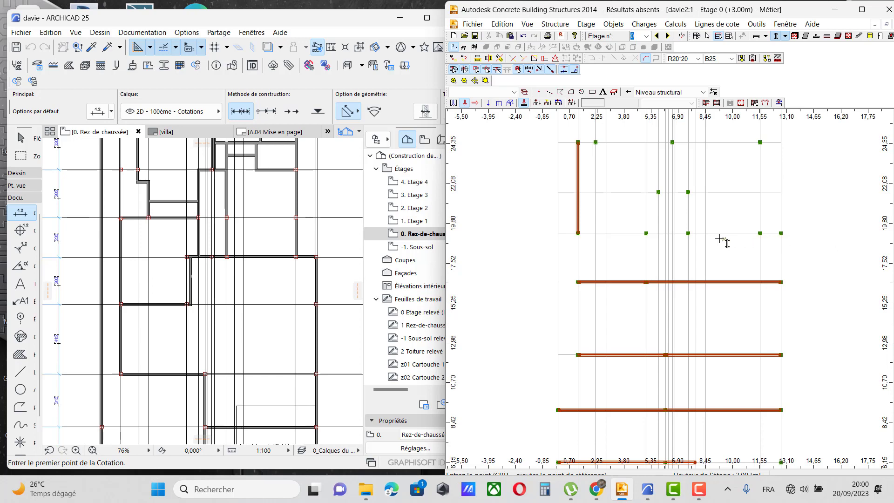
left_click(756, 36)
scroll(782, 257, "up", 5)
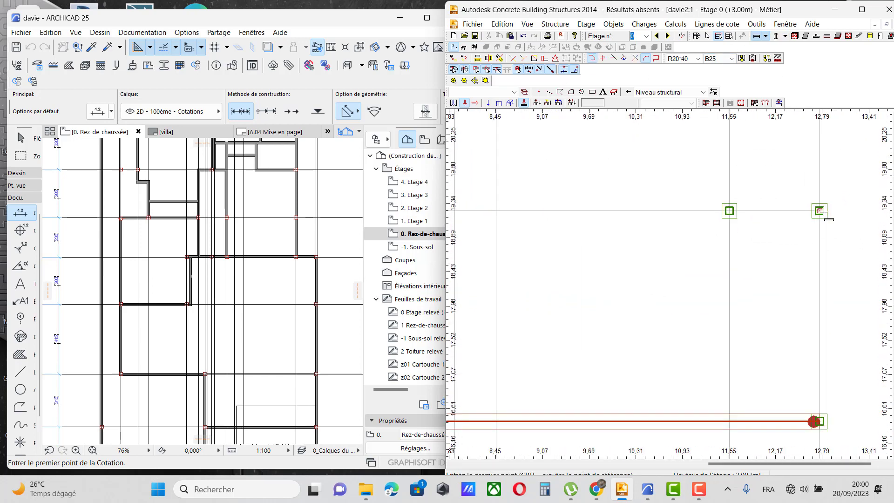
left_click(819, 211)
scroll(820, 212, "down", 5)
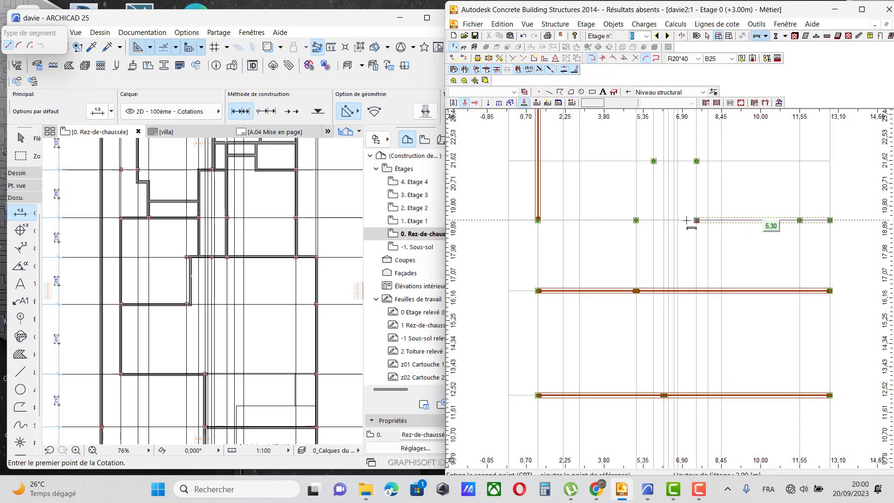
scroll(606, 226, "up", 3)
scroll(607, 222, "down", 3)
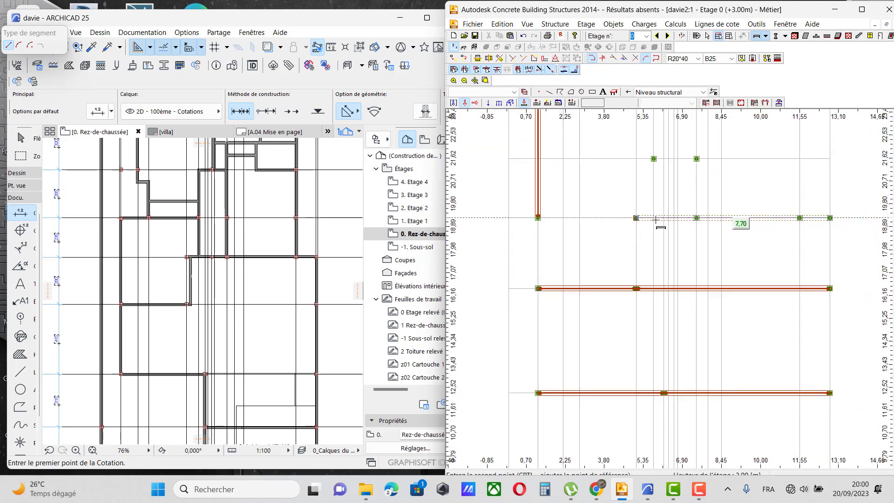
scroll(698, 218, "up", 4)
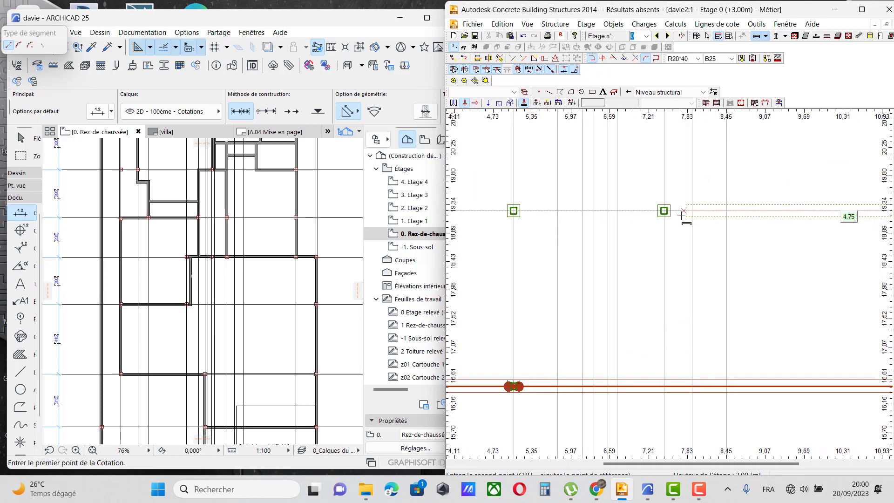
scroll(691, 214, "up", 1)
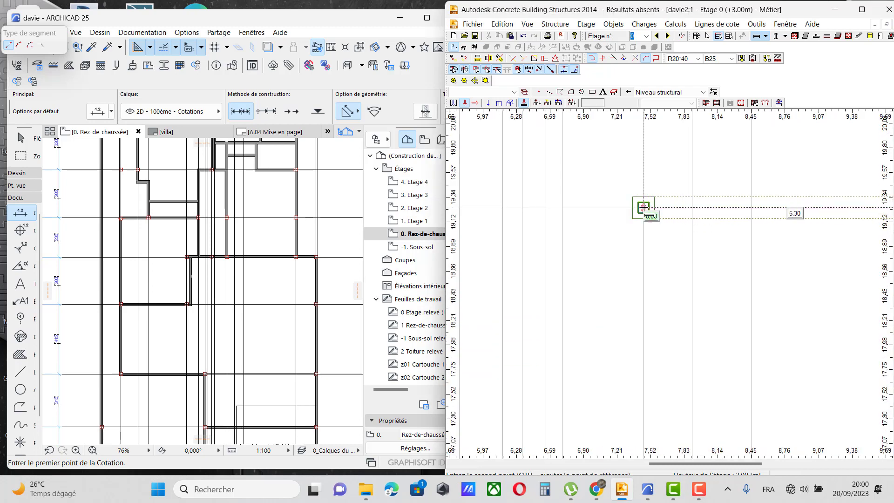
left_click(643, 207)
Step: Continue the R20*40 beam from the column near x = 7.5 m to the leftmost column on the same grid line
scroll(661, 207, "down", 3)
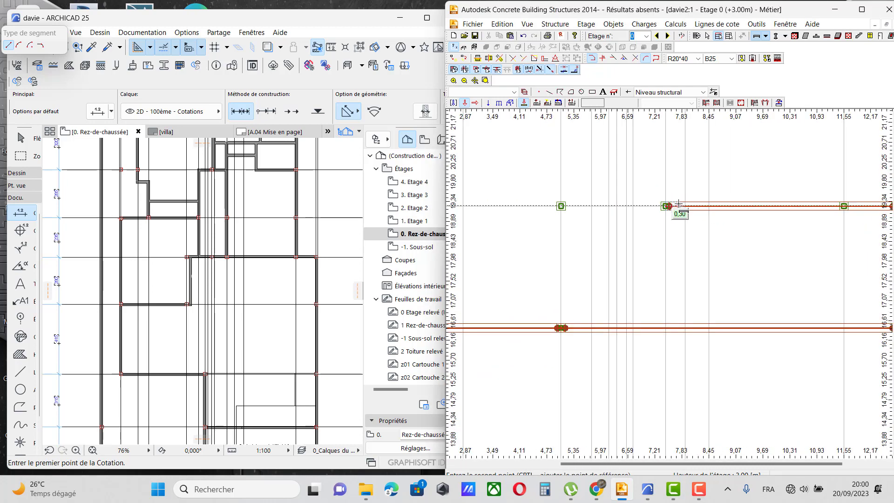
scroll(539, 209, "up", 6)
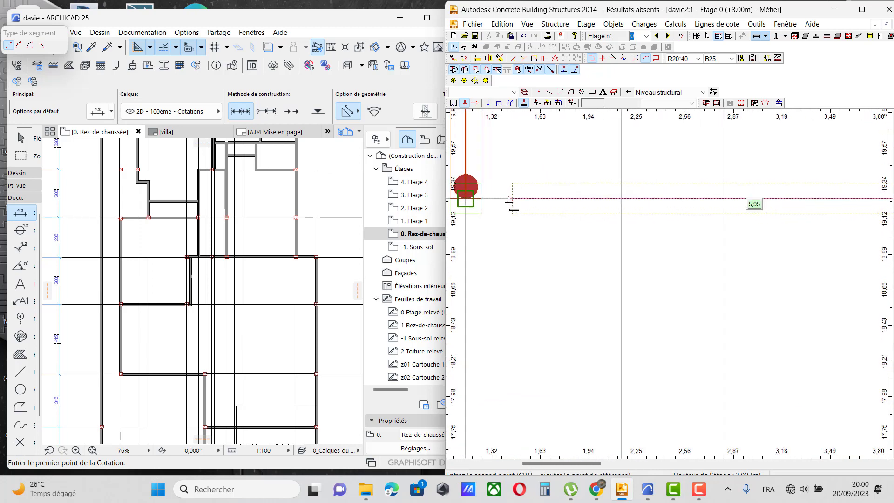
left_click(466, 200)
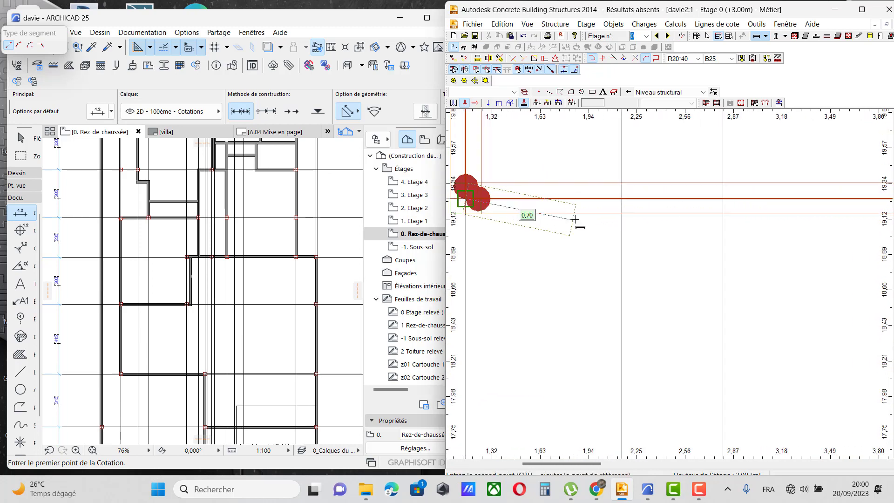
scroll(619, 237, "down", 5)
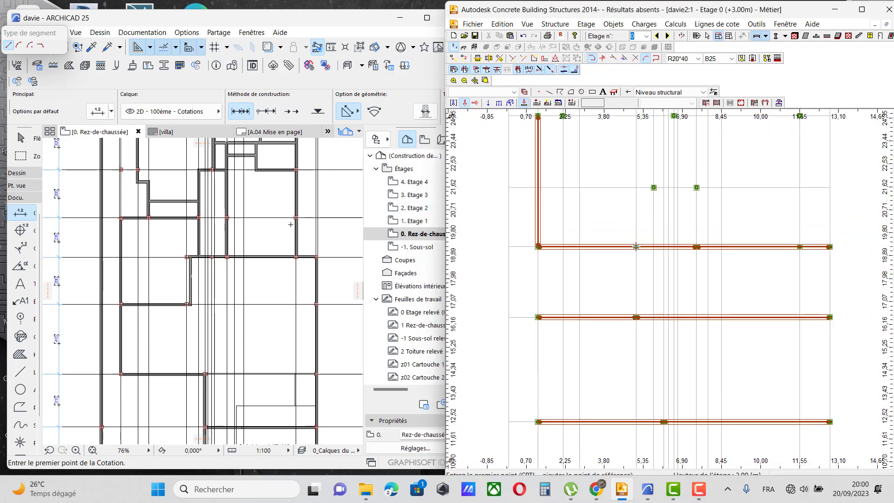
Step: Compare with the ground-floor plan and delete the vertical beam on the left axis and the horizontal beam running from its lower end
scroll(293, 273, "down", 2)
scroll(689, 285, "down", 1)
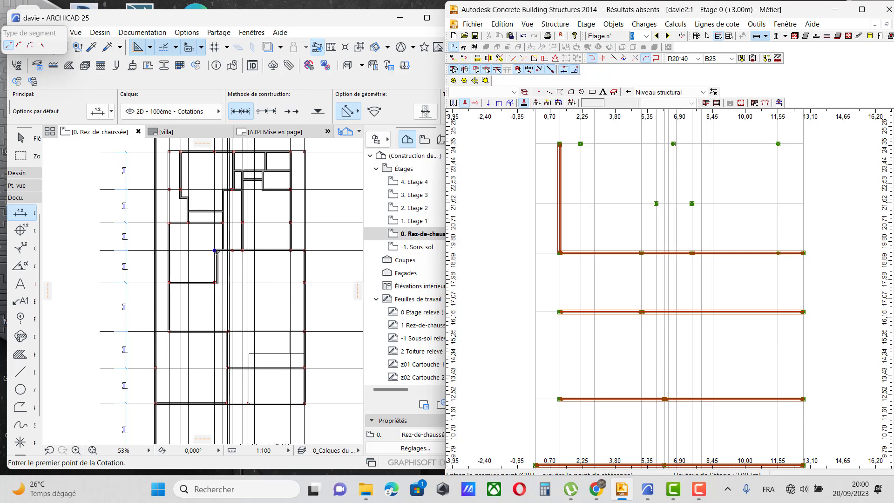
scroll(183, 255, "up", 2)
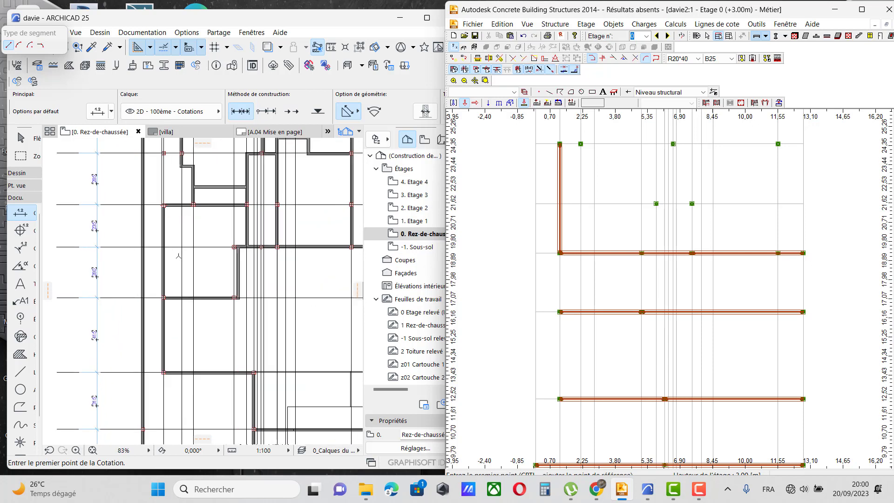
scroll(218, 248, "down", 2)
scroll(589, 282, "down", 2)
scroll(589, 282, "up", 2)
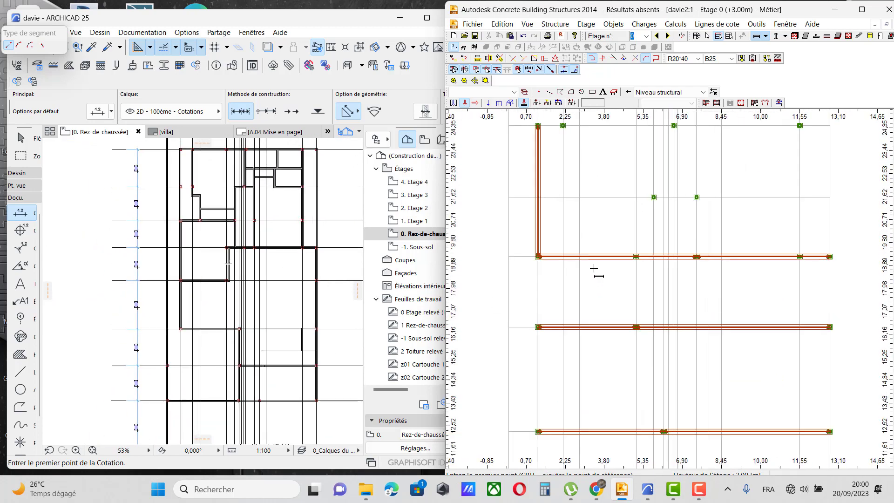
scroll(541, 262, "up", 1)
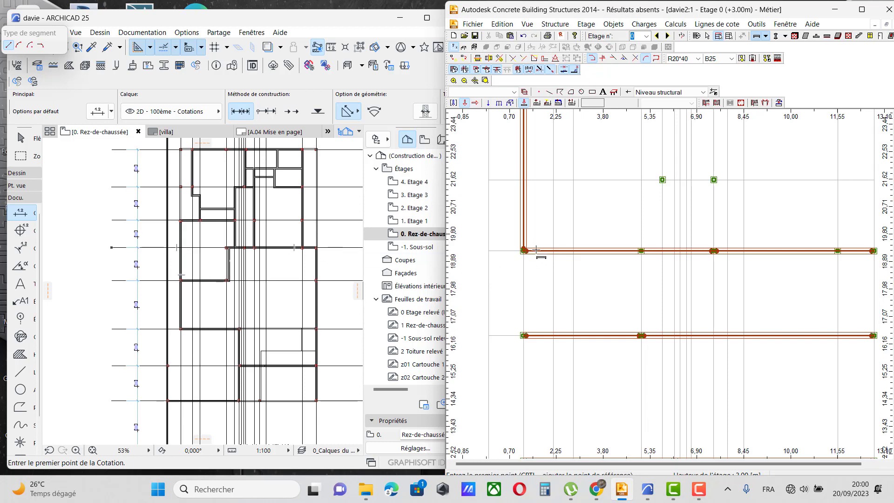
left_click(522, 224)
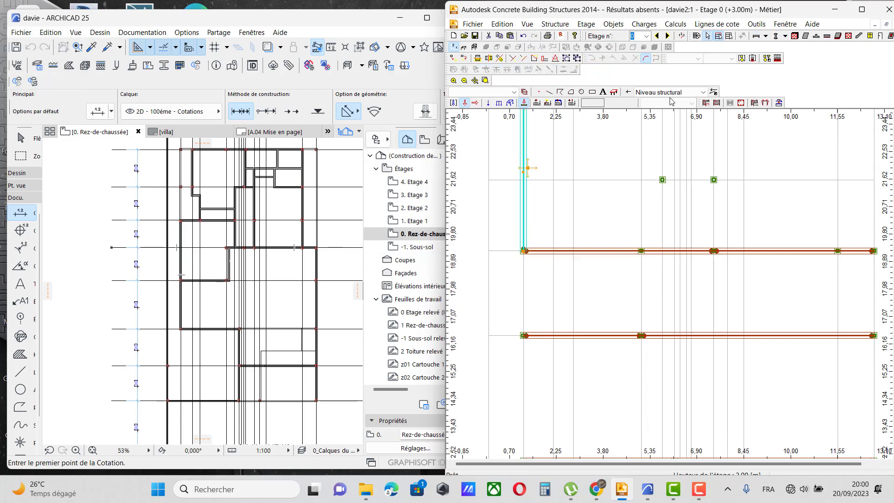
left_click(489, 36)
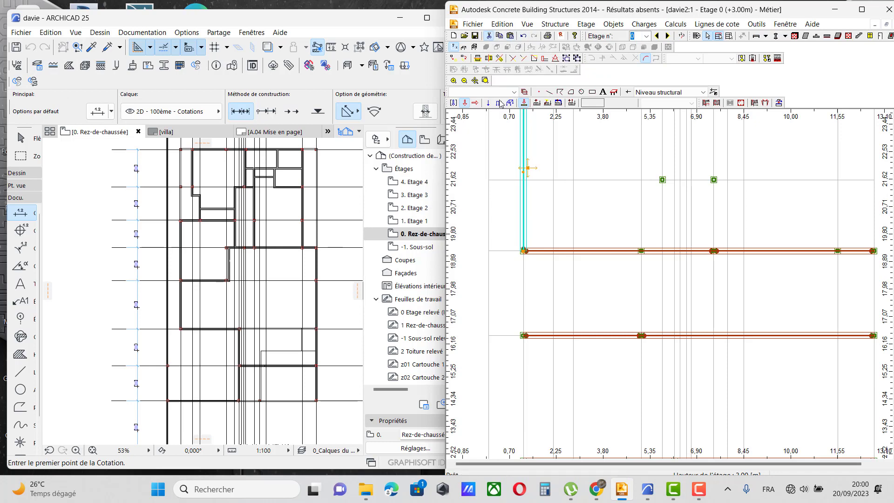
left_click(572, 258)
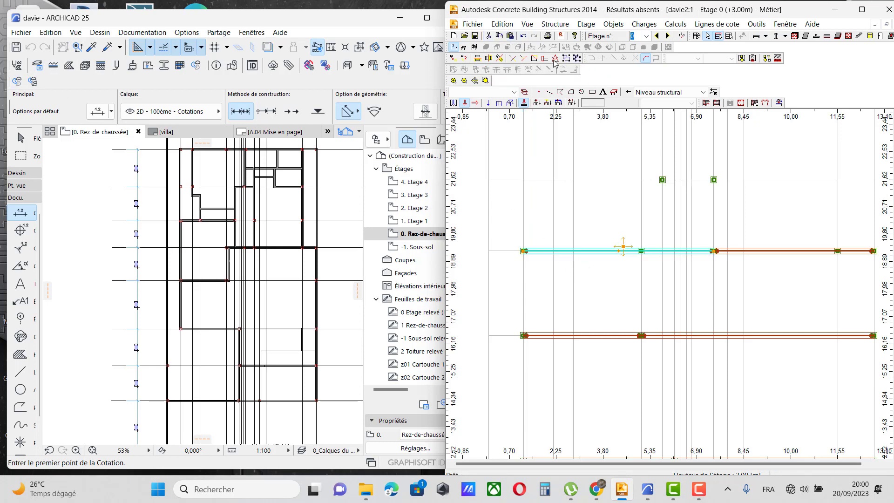
left_click(489, 39)
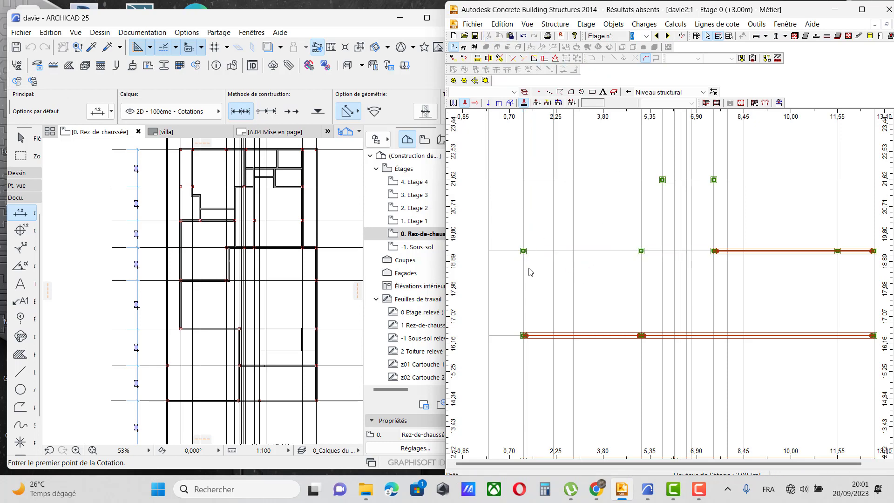
Step: Remove the leftmost column on the 19.25 m grid line and place an R20*20 column on the same axis, one grid line up
left_click(523, 251)
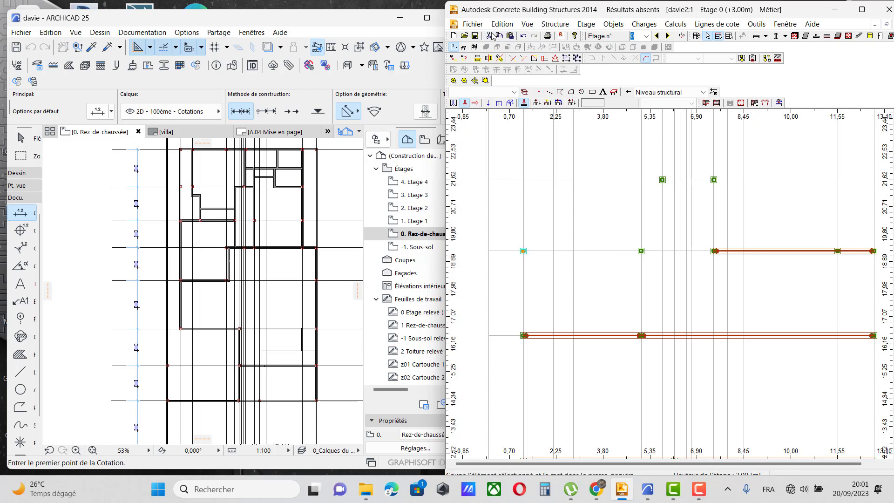
left_click(492, 37)
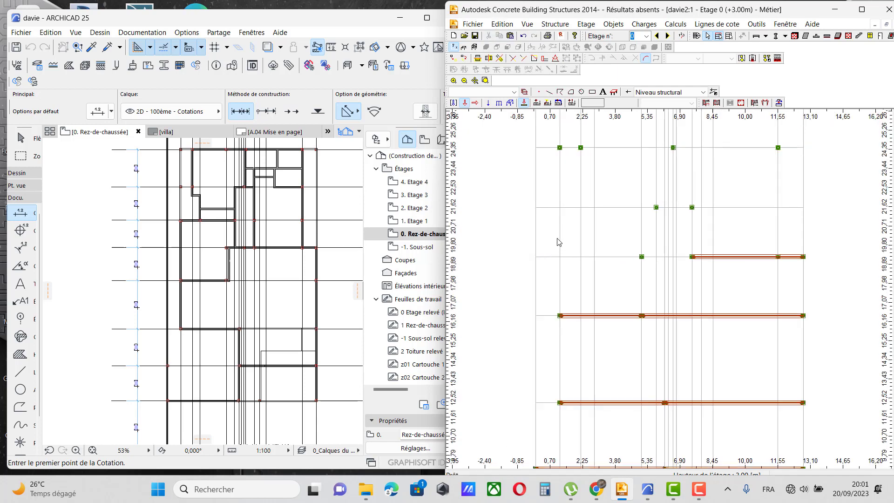
left_click(776, 35)
scroll(166, 262, "up", 2)
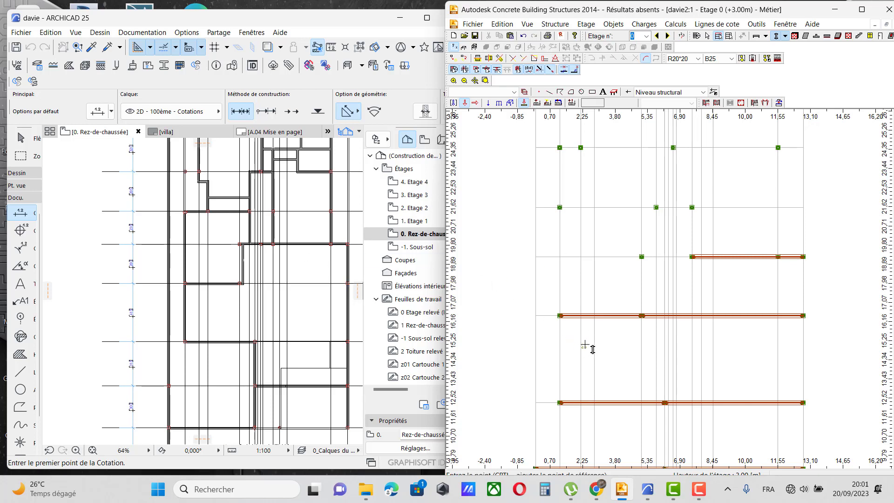
scroll(584, 345, "down", 2)
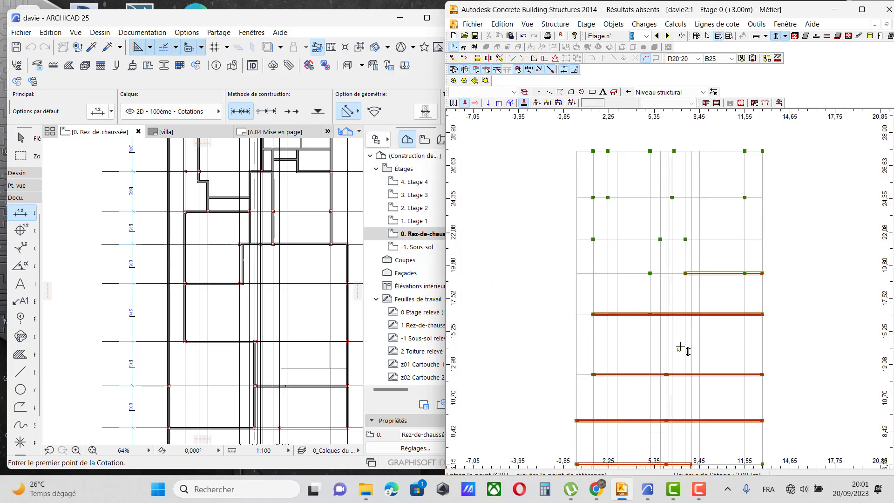
Step: Draw a 5.15 m vertical R20*40 beam on the left axis, from the corner column near 16.4 m up to the new column
scroll(610, 254, "up", 1)
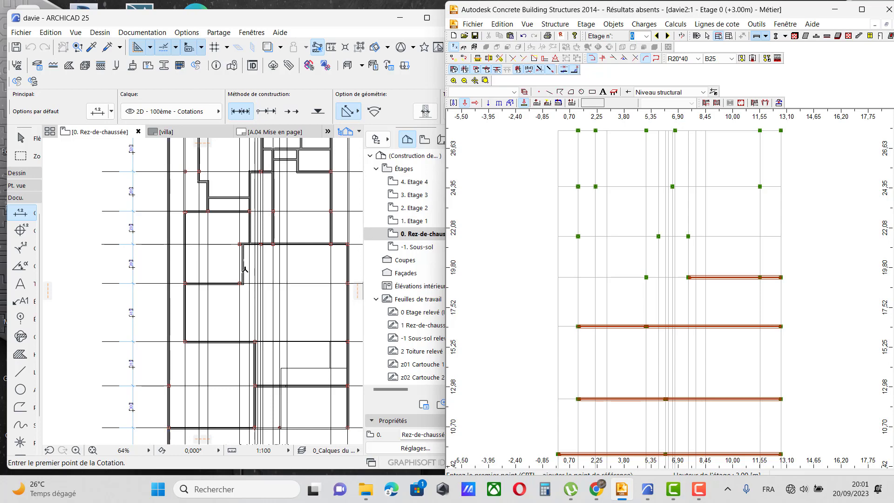
scroll(577, 331, "up", 10)
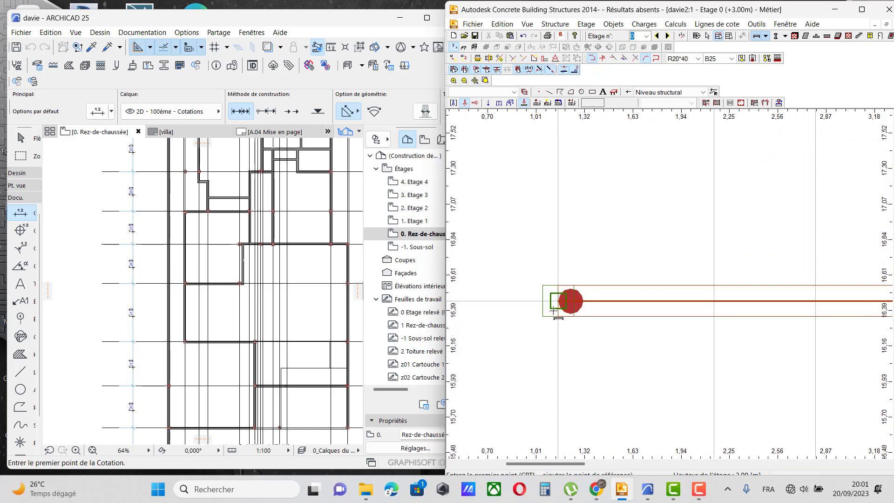
left_click(557, 301)
scroll(526, 369, "down", 8)
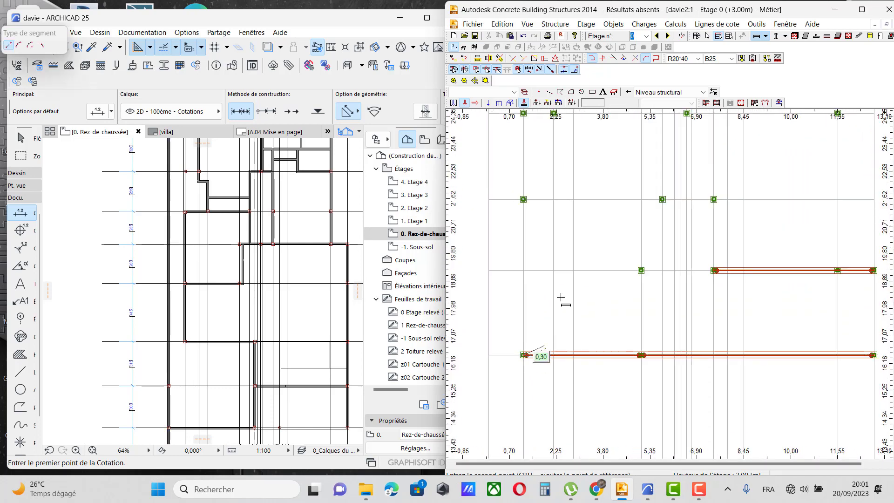
scroll(536, 205, "up", 4)
scroll(501, 201, "up", 3)
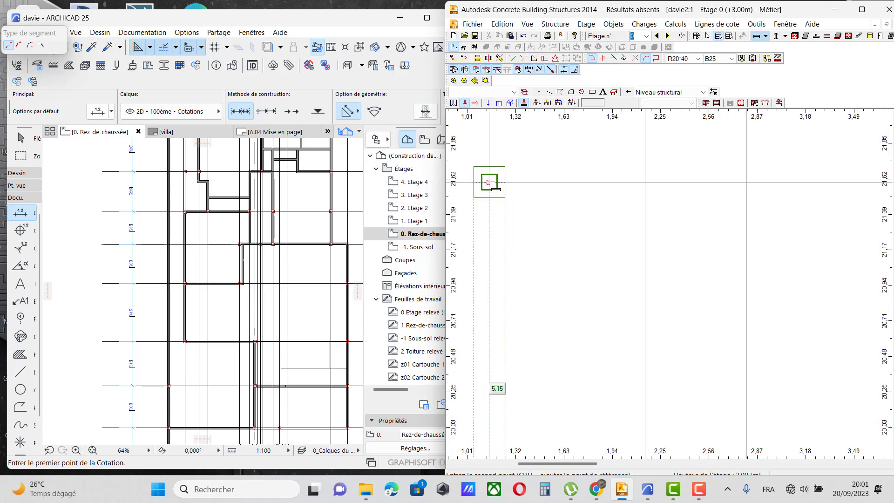
key("Escape")
scroll(536, 214, "down", 6)
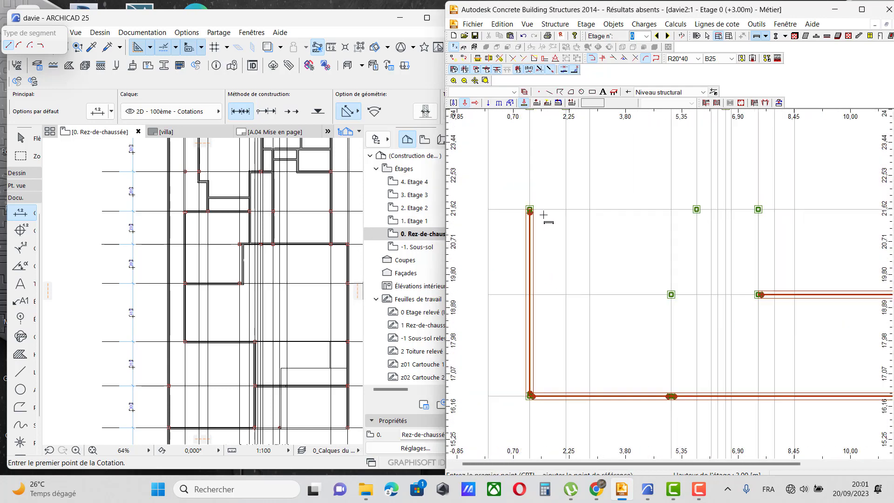
Step: Draw R20*40 beams from the column near x = 7.5 m to the next column leftward, and on 3.90 m to the vertical beam
scroll(746, 300, "up", 10)
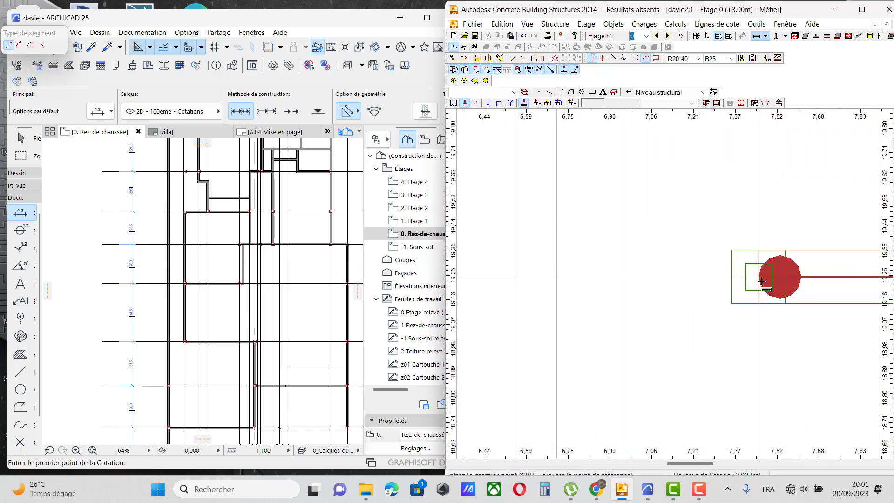
left_click(759, 278)
scroll(759, 278, "down", 5)
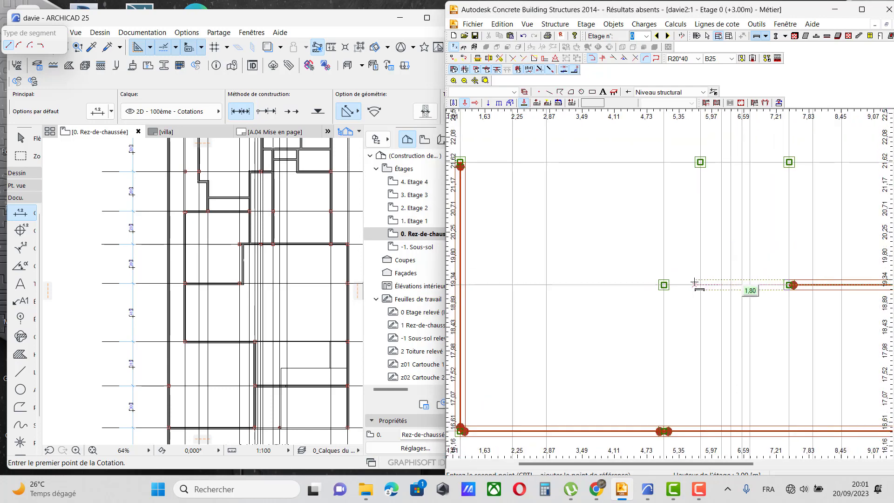
scroll(653, 287, "up", 1)
scroll(632, 288, "down", 5)
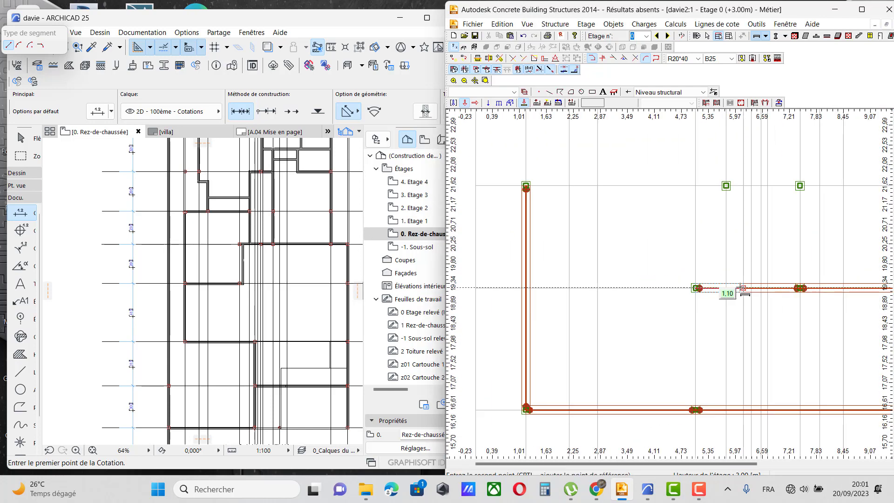
scroll(601, 279, "up", 5)
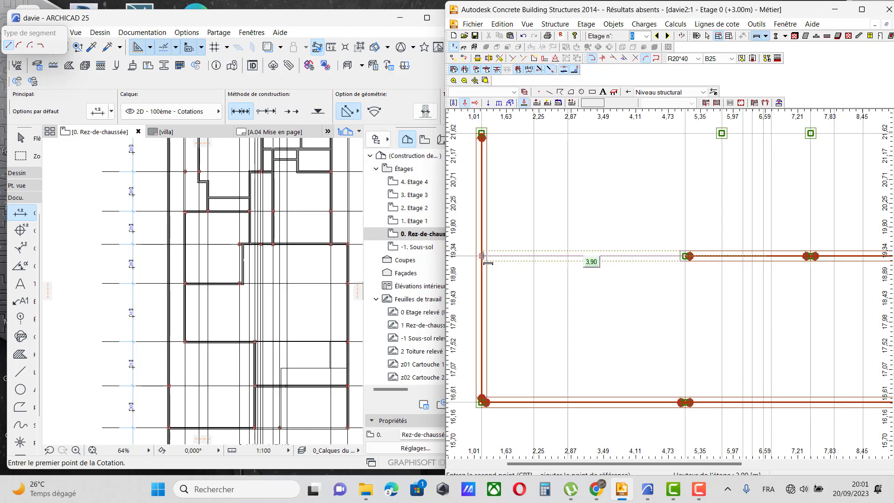
key("Escape")
scroll(524, 301, "down", 4)
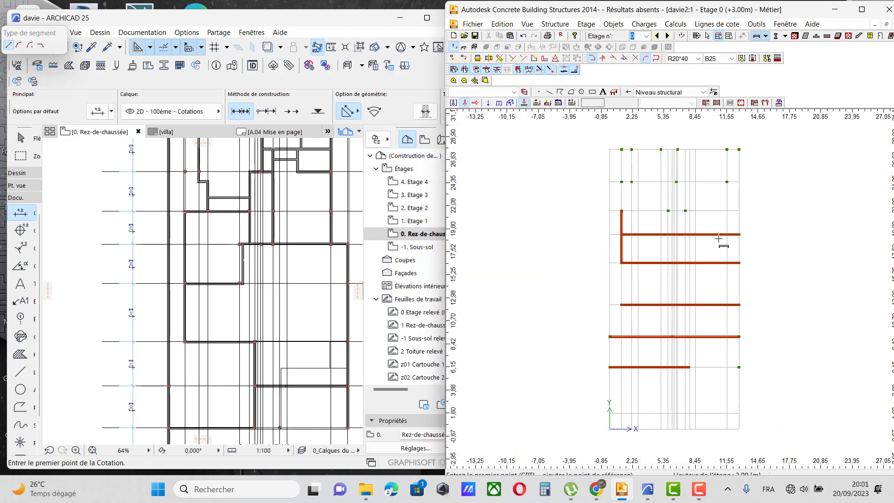
scroll(689, 191, "down", 1)
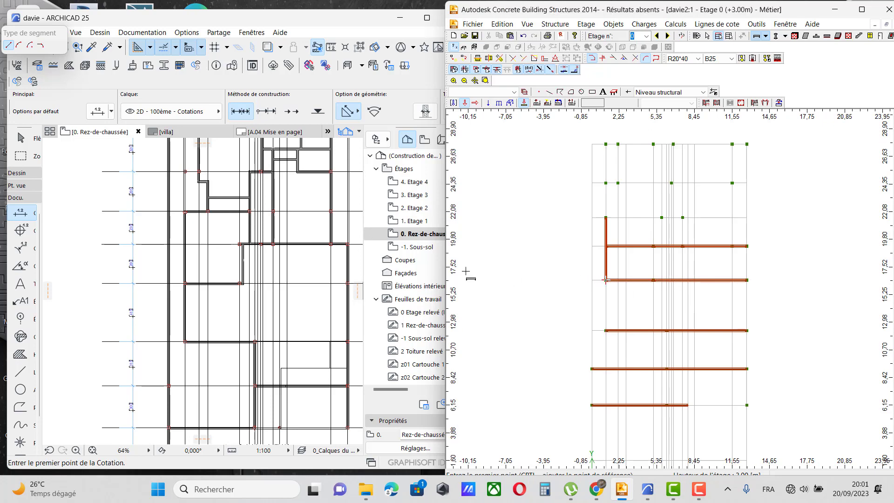
scroll(724, 242, "up", 1)
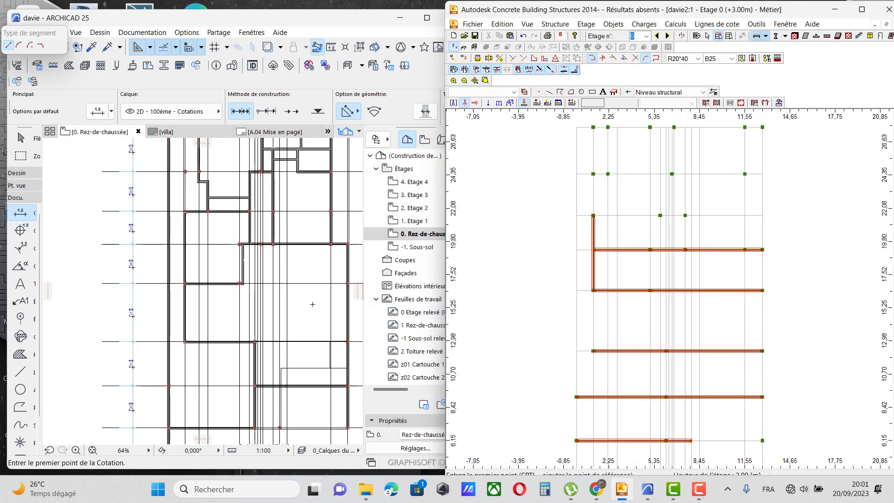
scroll(277, 303, "up", 3)
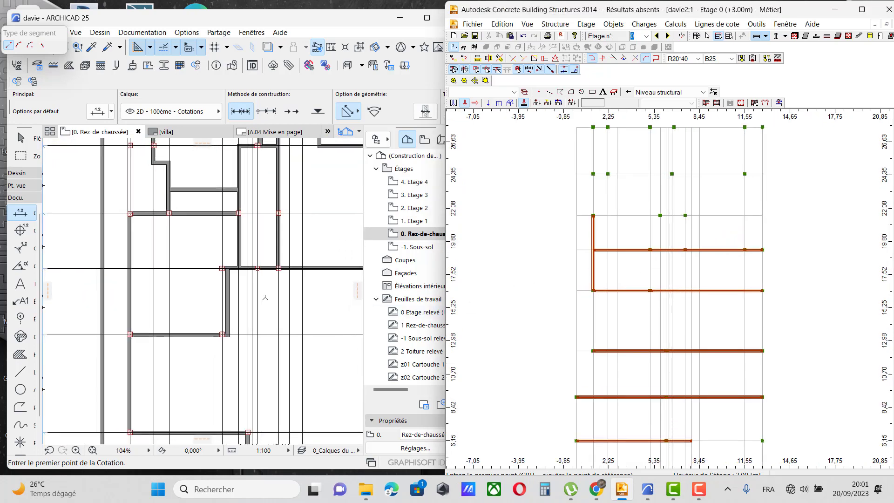
Step: Place an R20*20 column on the grid line near y = 21.6 m, at its intersection with the vertical axis near x = 11.5 m
scroll(265, 297, "down", 2)
scroll(661, 237, "up", 2)
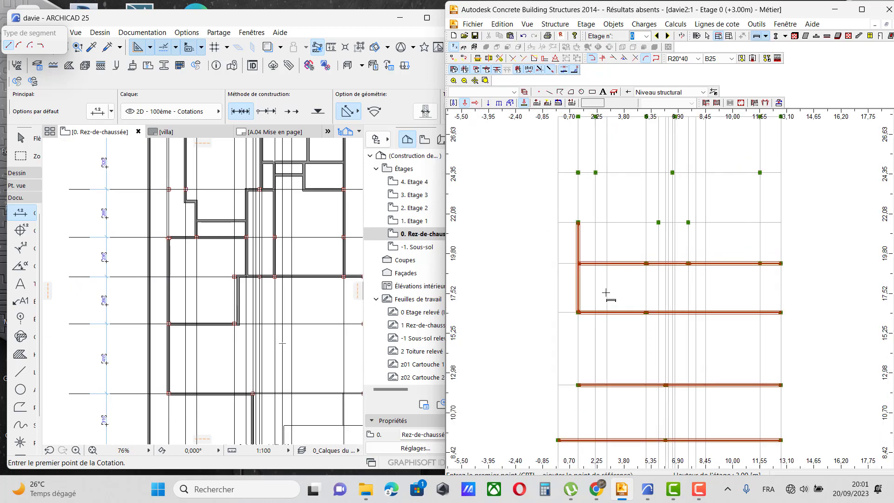
scroll(193, 255, "down", 1)
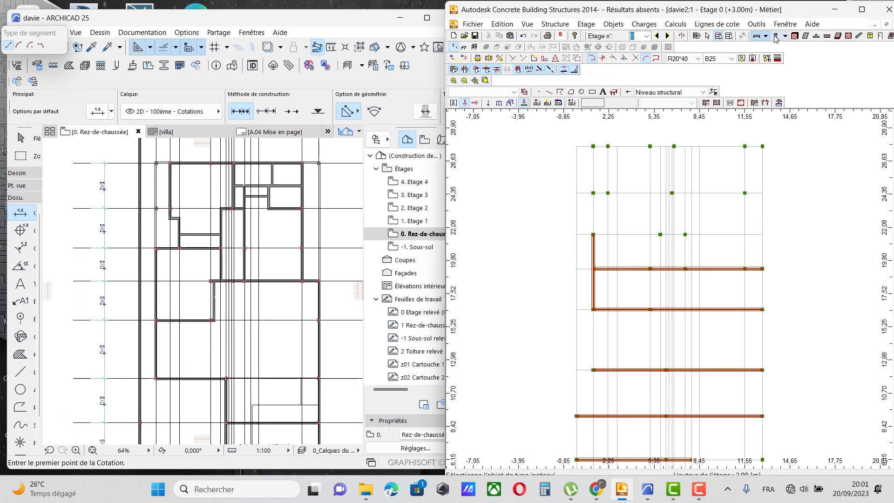
scroll(777, 233, "up", 2)
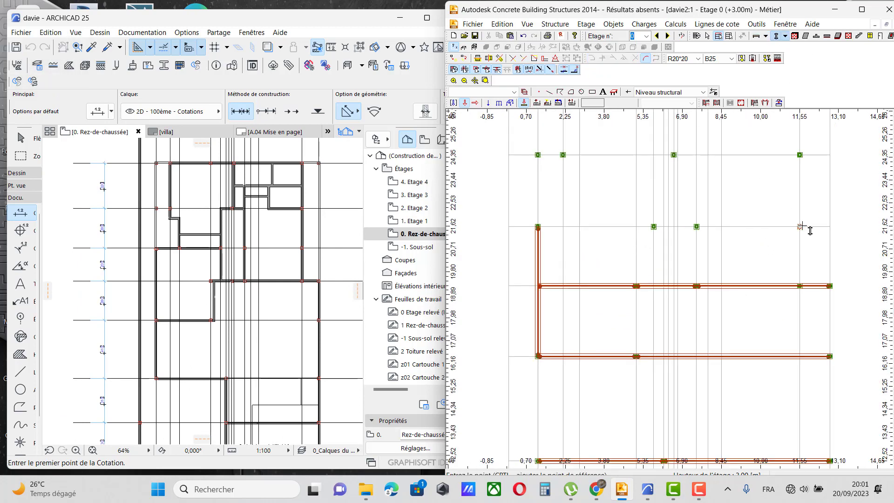
scroll(661, 260, "down", 2)
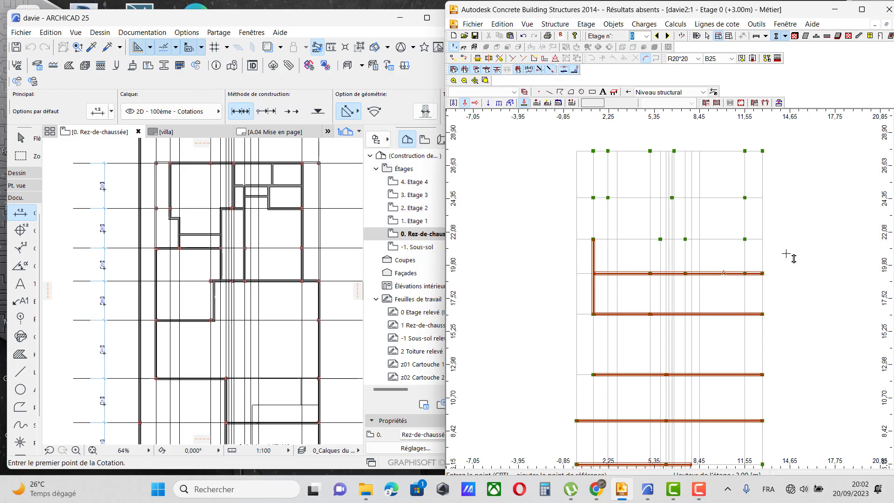
Step: Draw an R20*40 beam on the grid line near y = 21.6 m, from the left corner column to the column near x = 5.75 m
left_click(759, 36)
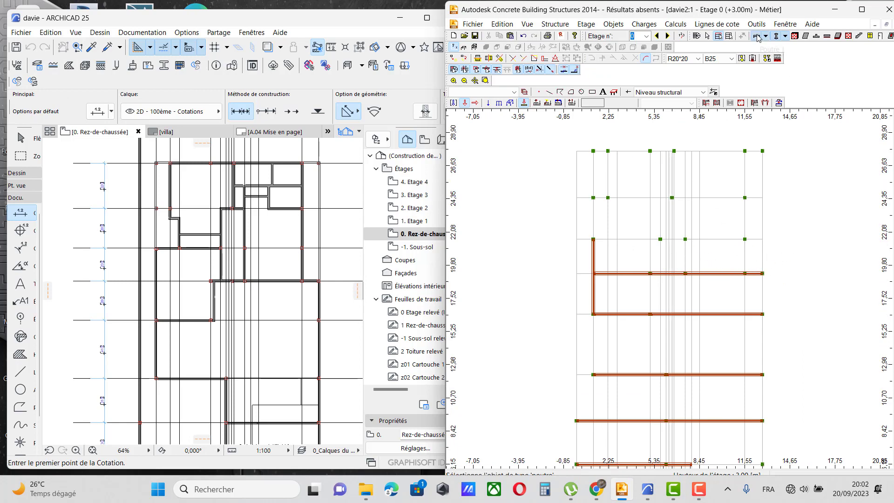
scroll(624, 253, "up", 4)
scroll(505, 219, "up", 2)
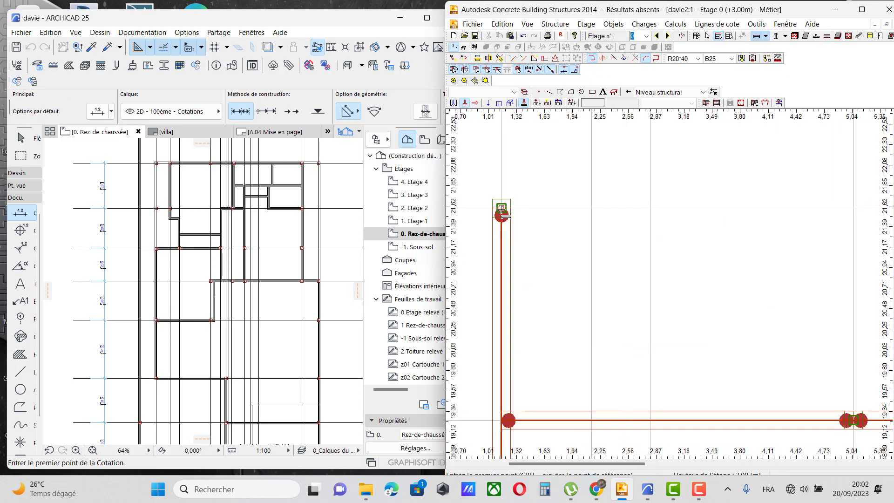
scroll(501, 219, "up", 2)
left_click(501, 218)
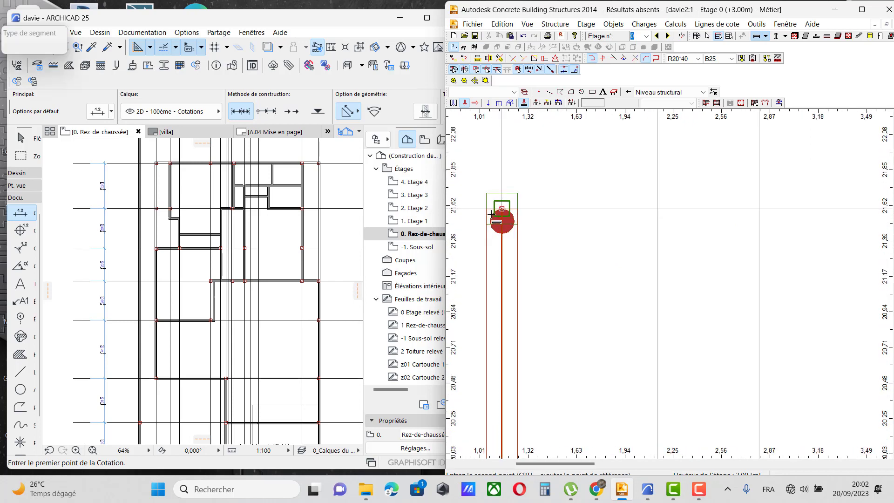
scroll(503, 218, "down", 2)
scroll(687, 214, "up", 2)
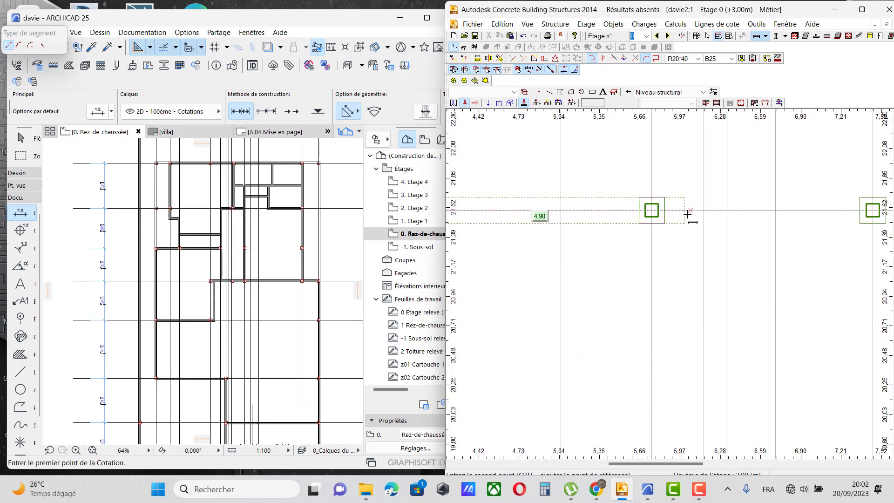
left_click(652, 210)
Step: Continue the R20*40 beams near y = 21.6 m: 1.70 m to the column near x = 7.5 m, and 5.30 m to the far right axis
scroll(651, 210, "down", 2)
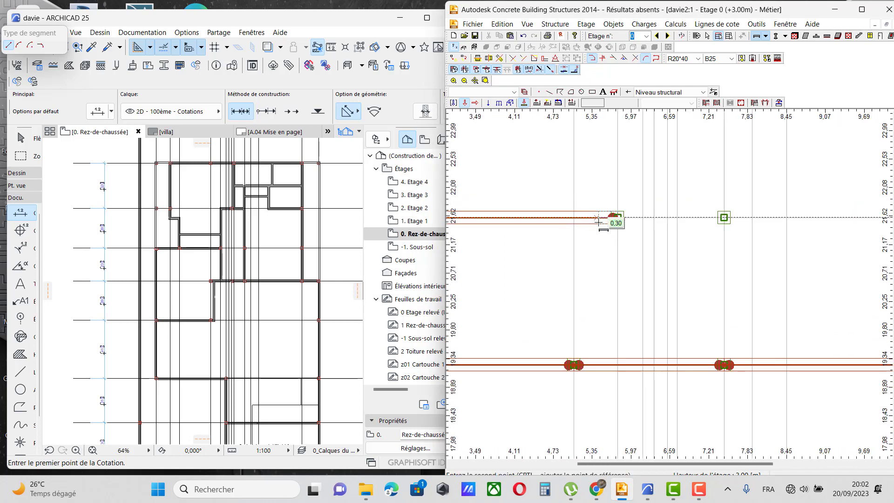
scroll(639, 210, "up", 2)
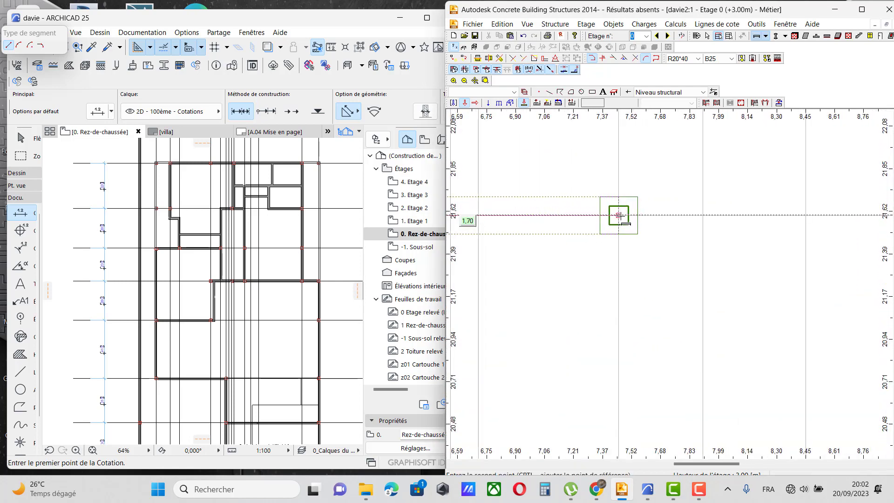
left_click(618, 215)
scroll(545, 214, "down", 2)
scroll(777, 215, "up", 3)
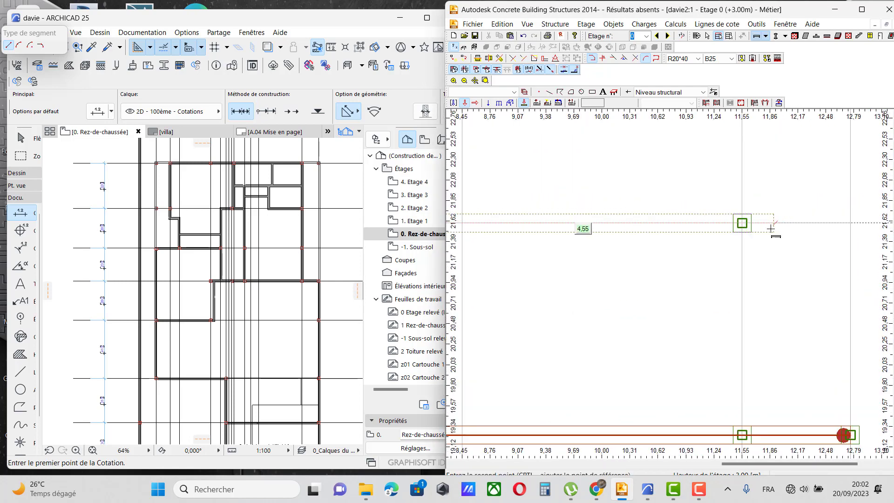
scroll(670, 214, "down", 3)
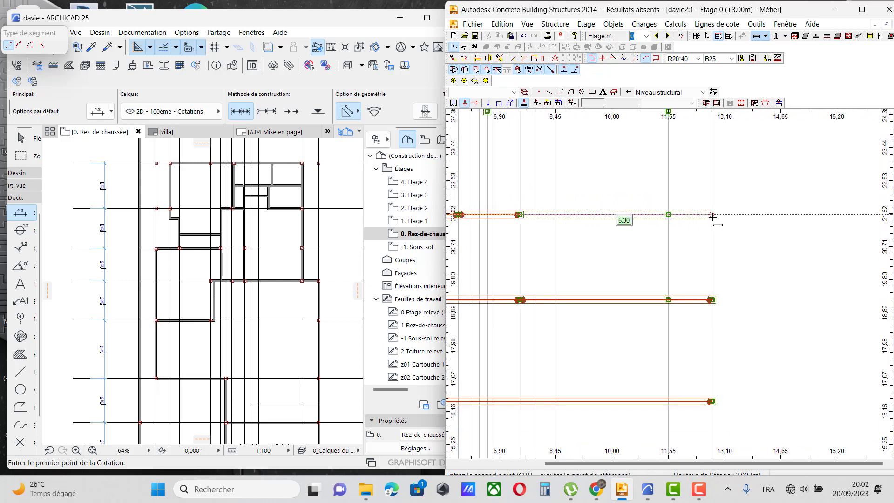
left_click(712, 215)
scroll(745, 235, "down", 2)
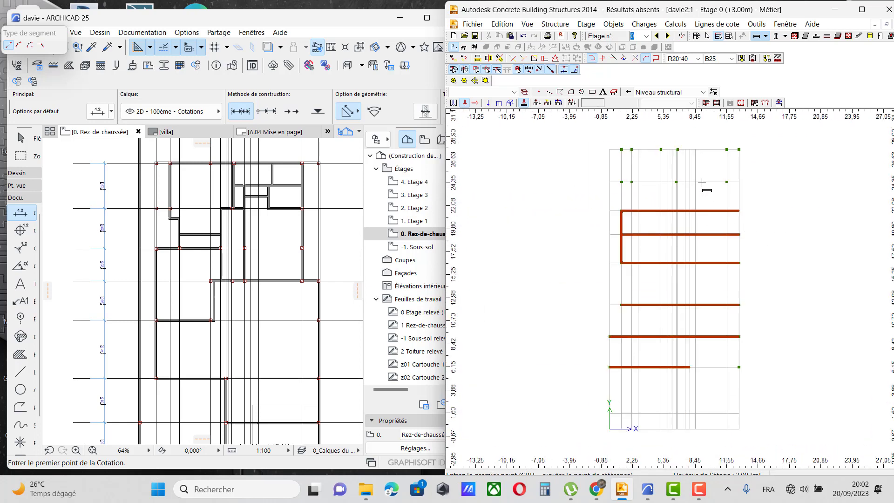
Step: Draw an R20*40 beam on the grid line near y = 24.4 m, from the column near x = 6.6 m to the far right axis
scroll(702, 182, "up", 1)
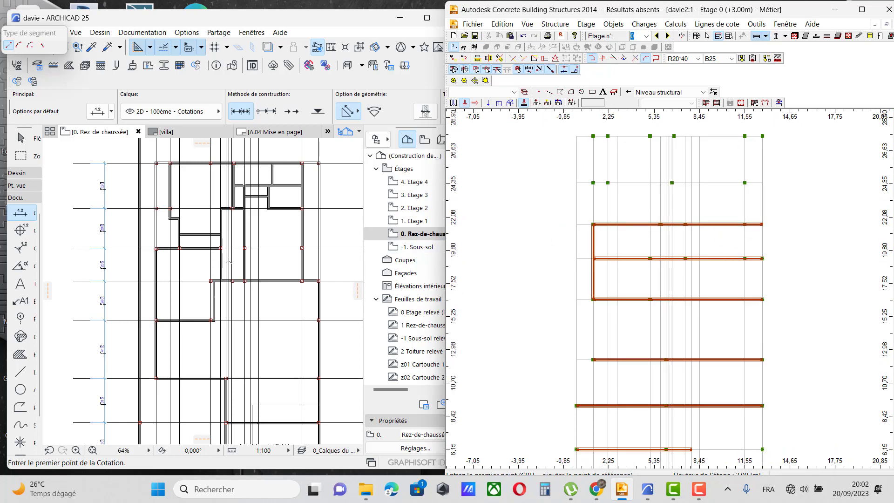
scroll(225, 232, "up", 2)
scroll(238, 261, "down", 2)
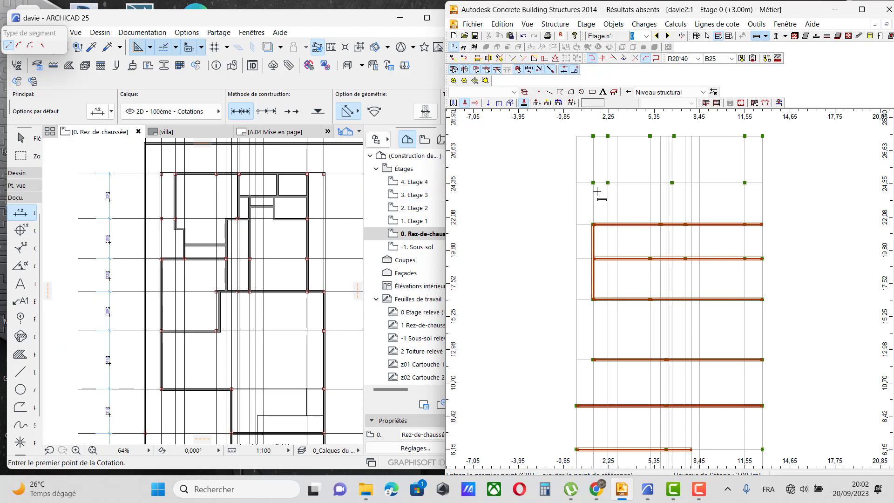
scroll(702, 185, "up", 5)
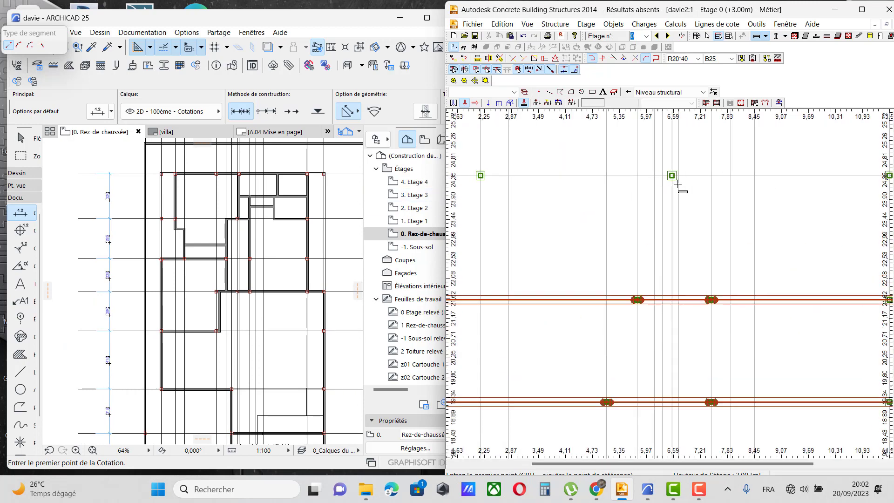
left_click(668, 170)
scroll(668, 170, "down", 3)
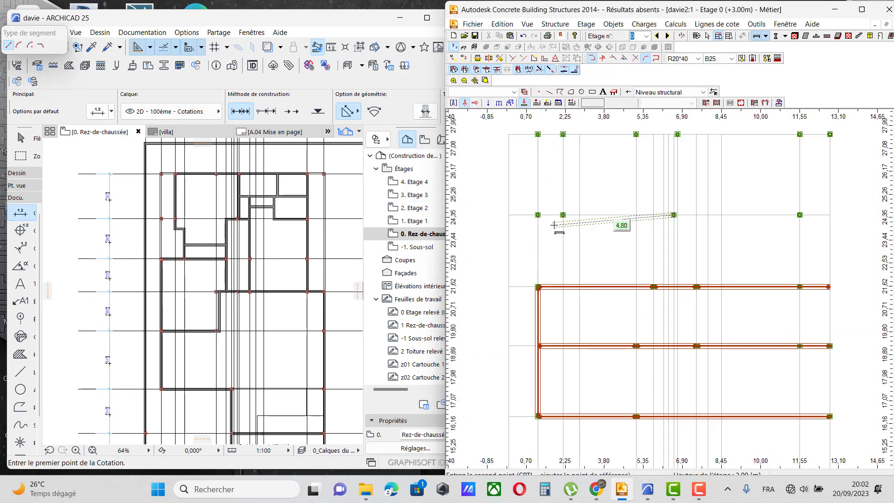
left_click(828, 214)
key("Escape")
scroll(683, 221, "up", 2)
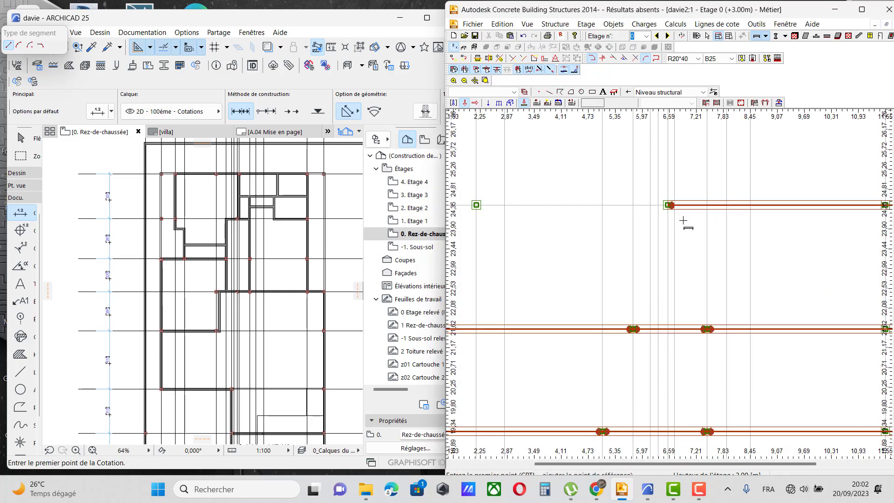
scroll(653, 214, "up", 1)
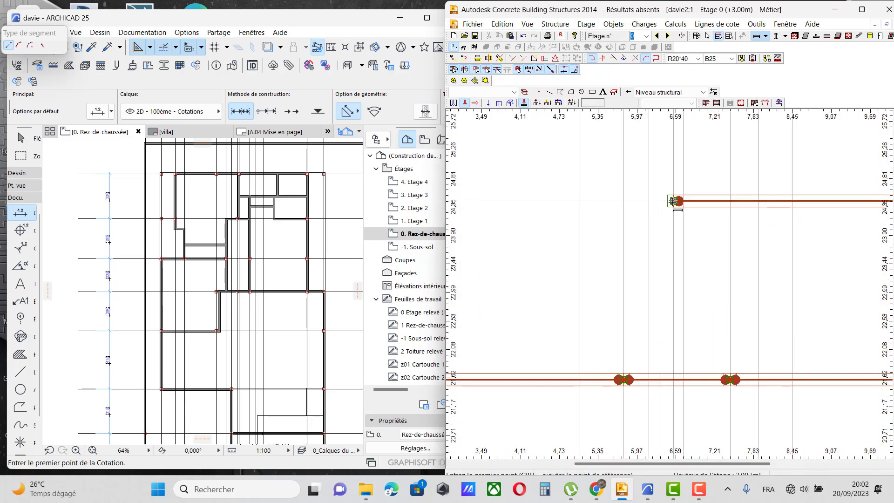
left_click(673, 201)
scroll(673, 201, "down", 2)
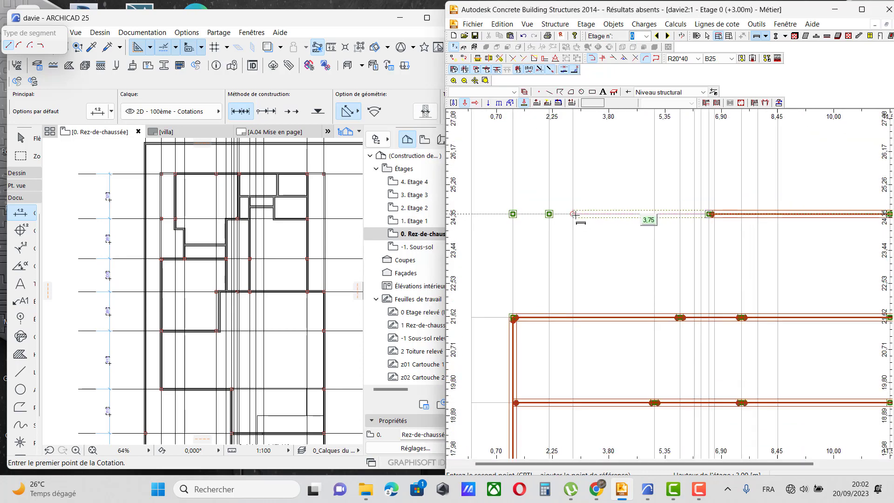
key("Escape")
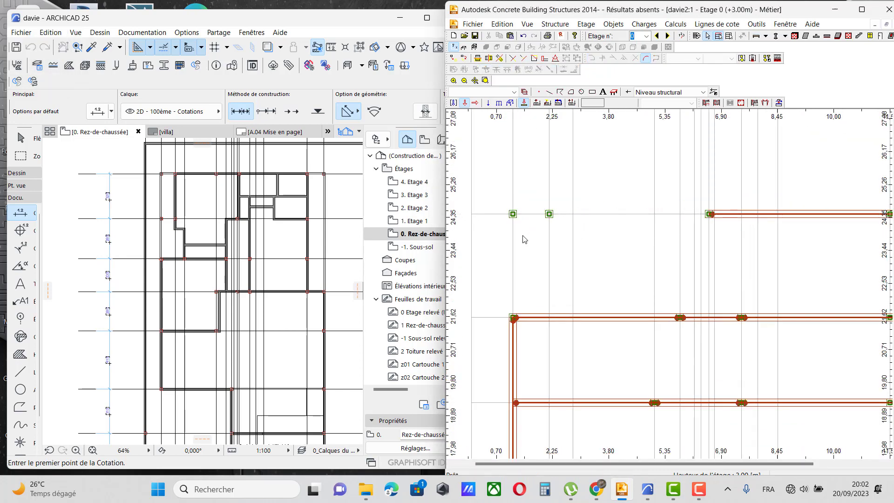
Step: Remove the leftmost column near y = 24.4 m and draw an R20*40 beam from the column near x = 6.6 m to the left axis
left_click(513, 213)
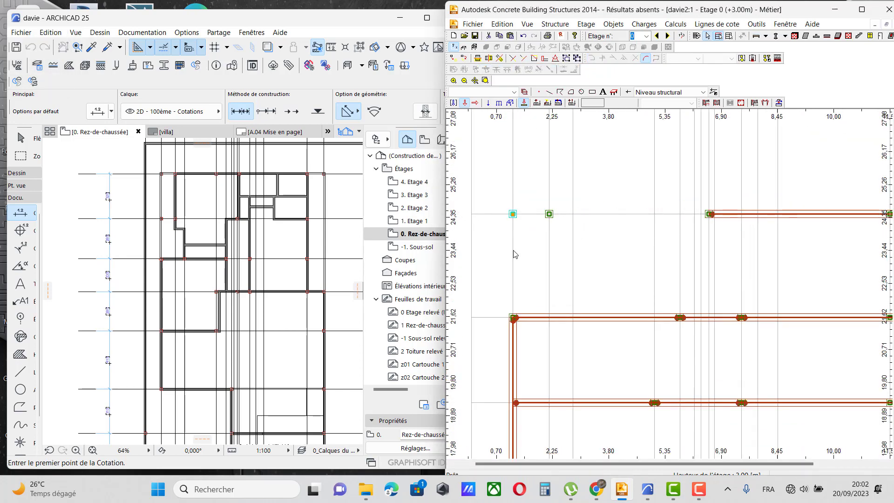
left_click(487, 36)
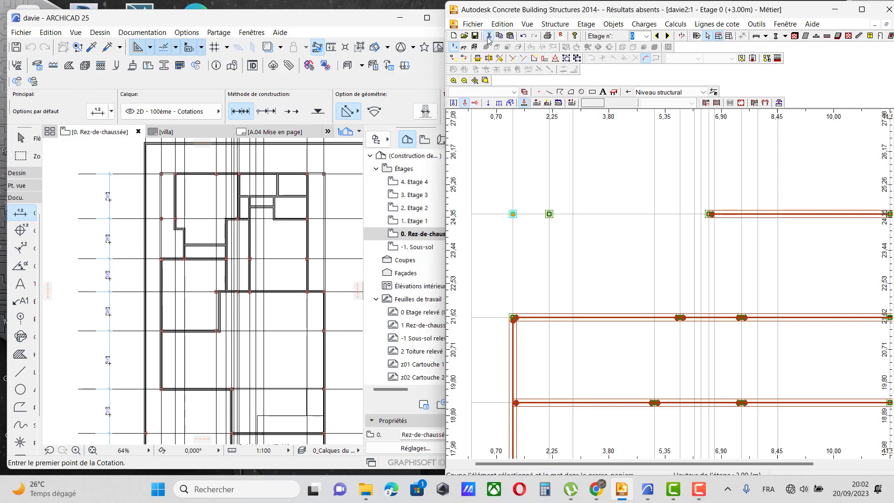
left_click(760, 36)
scroll(702, 172, "up", 6)
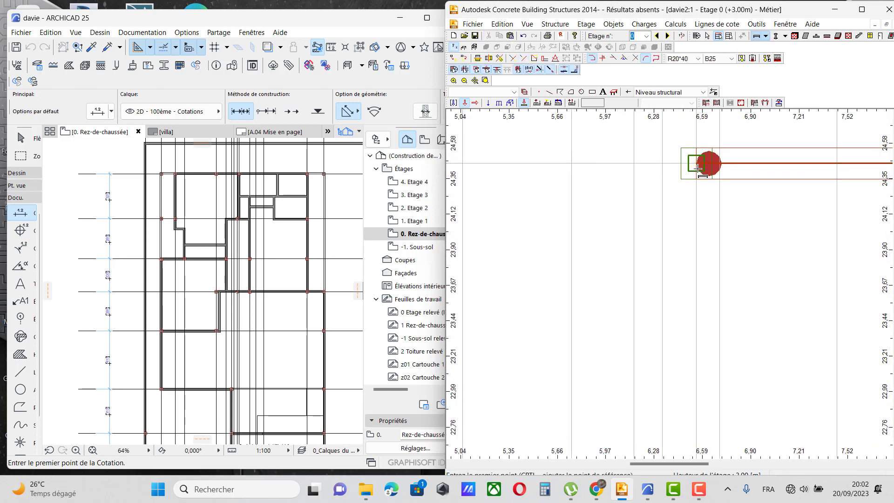
left_click(698, 164)
scroll(716, 186, "down", 4)
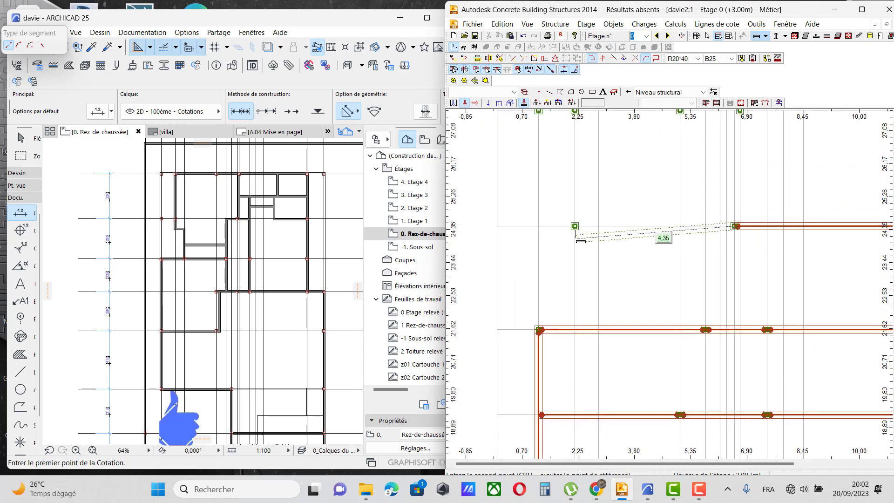
left_click(540, 227)
scroll(546, 266, "down", 1)
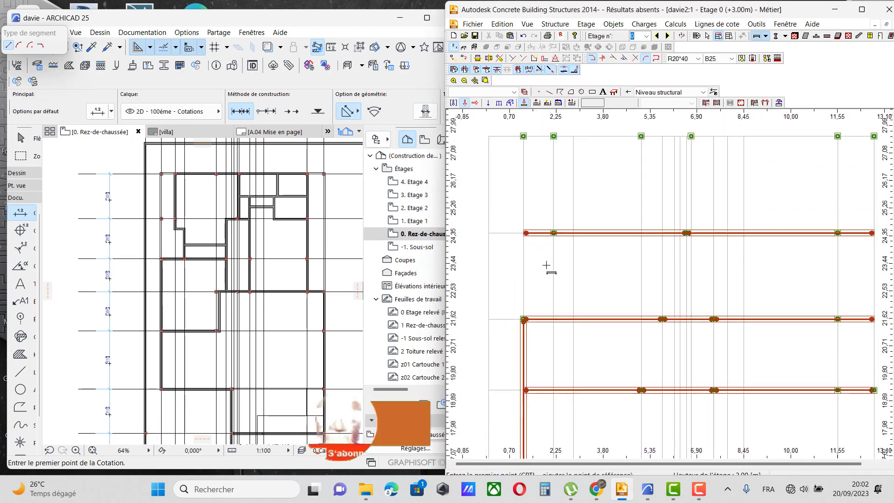
Step: Draw an R20*40 beam about 0.95 m long on the uppermost grid line, from the left corner column to the next column
scroll(545, 265, "down", 2)
scroll(232, 162, "up", 1)
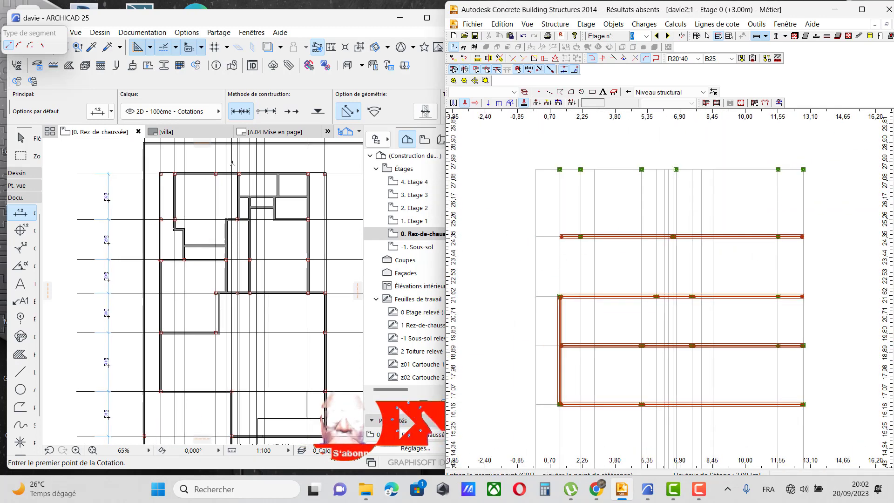
scroll(232, 164, "up", 3)
scroll(558, 170, "up", 5)
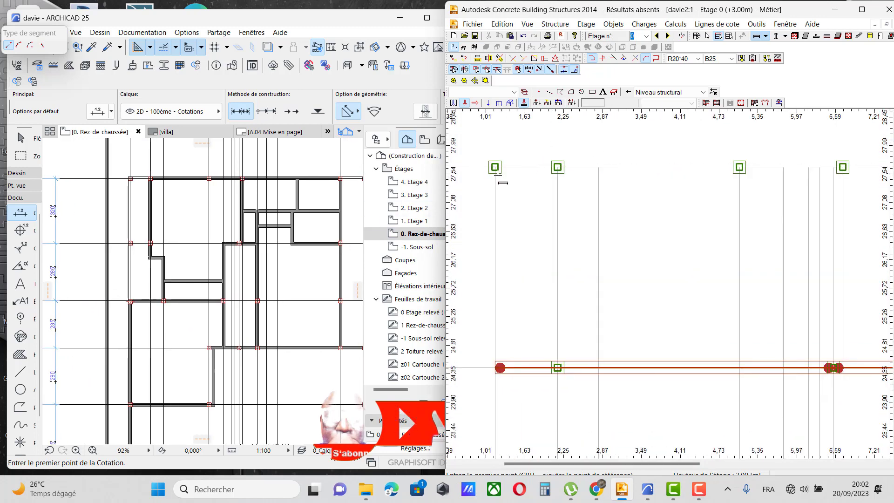
scroll(498, 175, "up", 3)
left_click(491, 166)
scroll(494, 190, "down", 4)
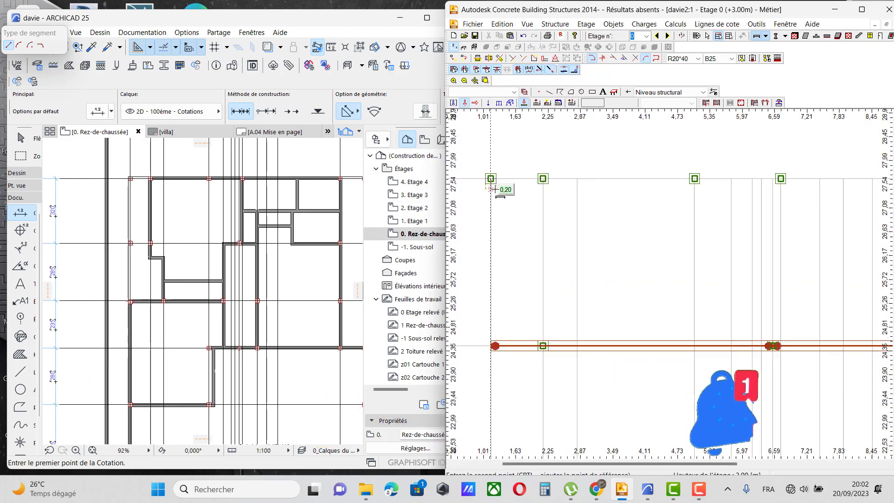
scroll(600, 179, "down", 4)
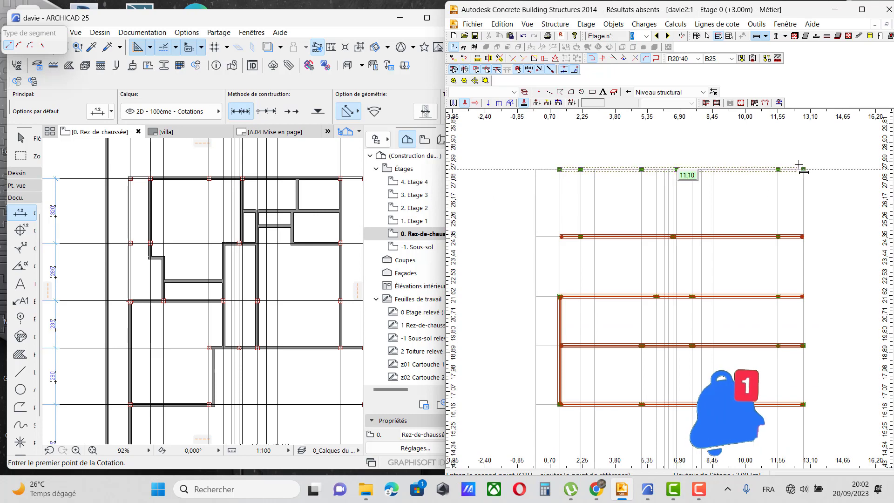
scroll(651, 168, "up", 4)
scroll(629, 165, "down", 4)
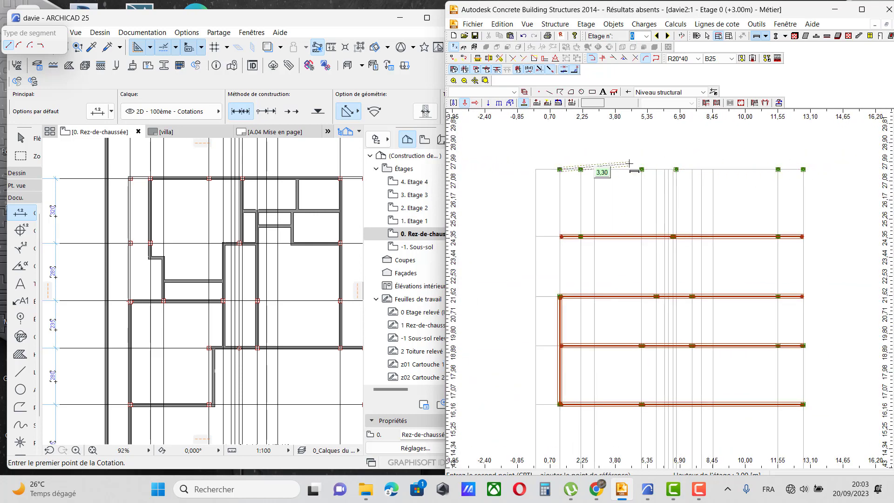
scroll(545, 163, "up", 6)
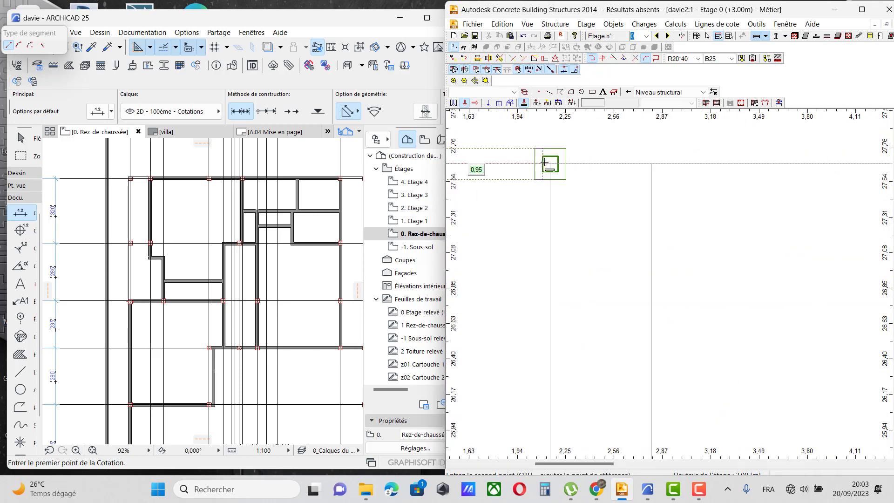
left_click(546, 164)
Step: Continue the uppermost beam line with a 2.90 m R20*40 beam to the column near x = 5.04 m
scroll(545, 165, "down", 4)
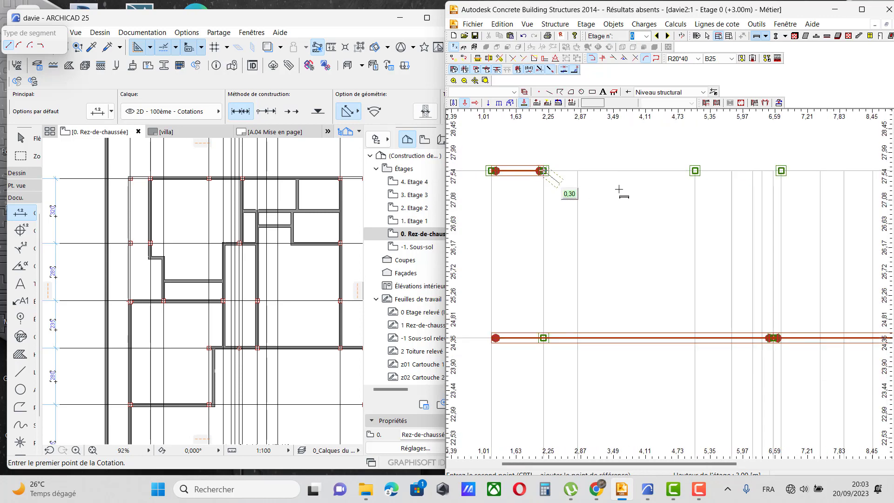
scroll(670, 174, "up", 5)
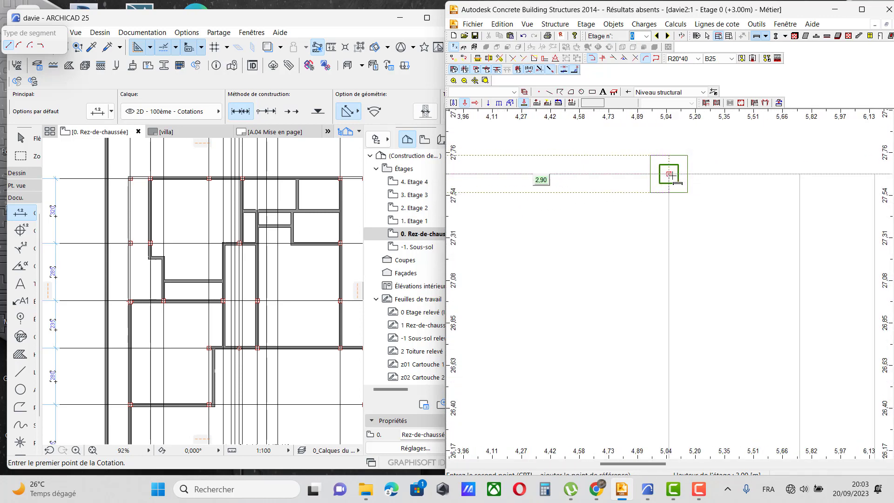
left_click(670, 174)
scroll(596, 193, "down", 4)
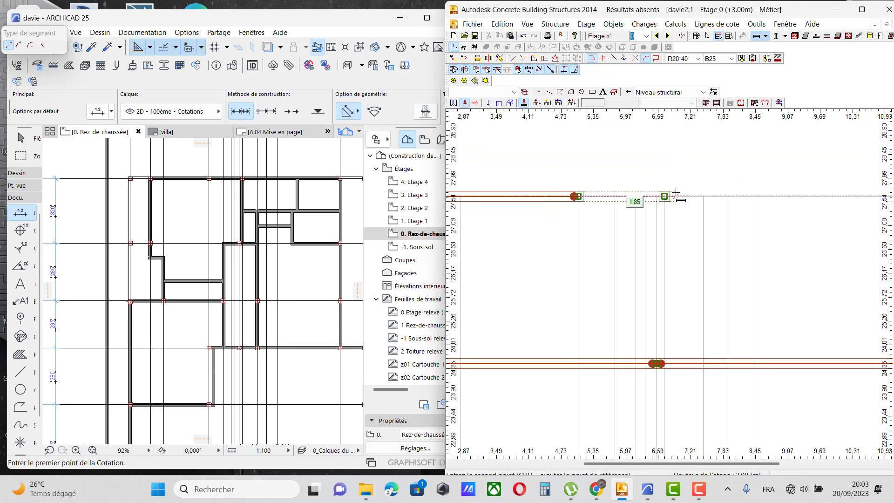
Step: Continue the uppermost R20*40 beam line through the columns near x = 6.7 m and x = 11.55 m to the far right corner column
scroll(675, 193, "up", 3)
left_click(656, 201)
scroll(530, 203, "down", 3)
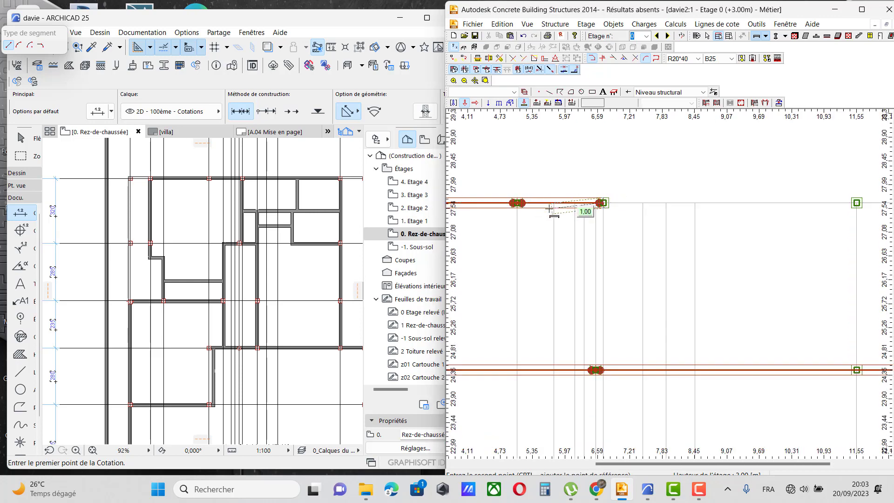
scroll(549, 209, "down", 3)
scroll(730, 194, "up", 7)
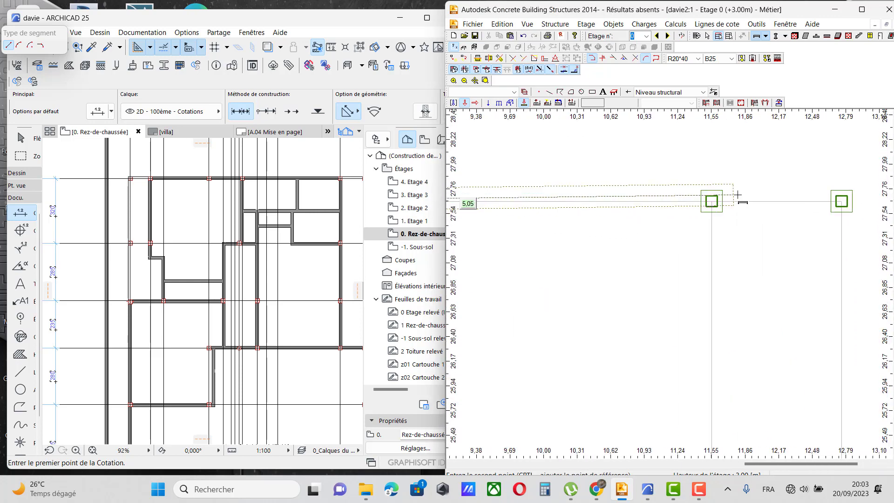
left_click(711, 201)
scroll(759, 210, "down", 1)
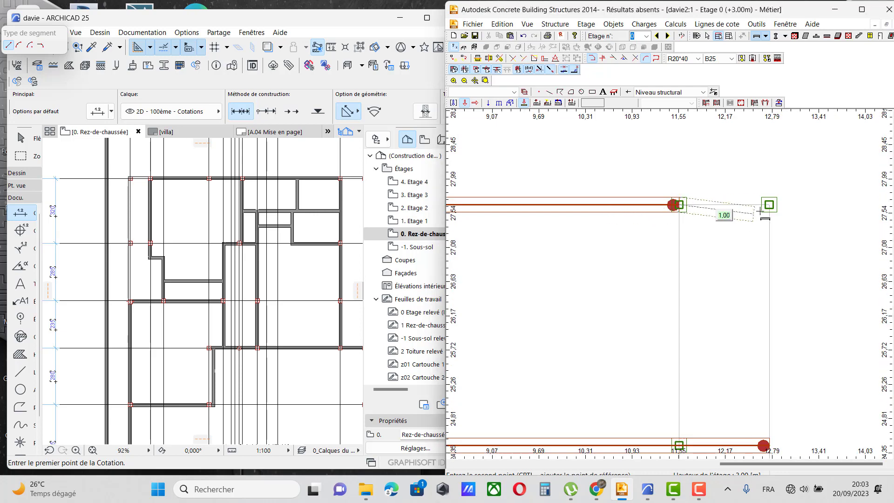
scroll(760, 211, "up", 2)
left_click(770, 203)
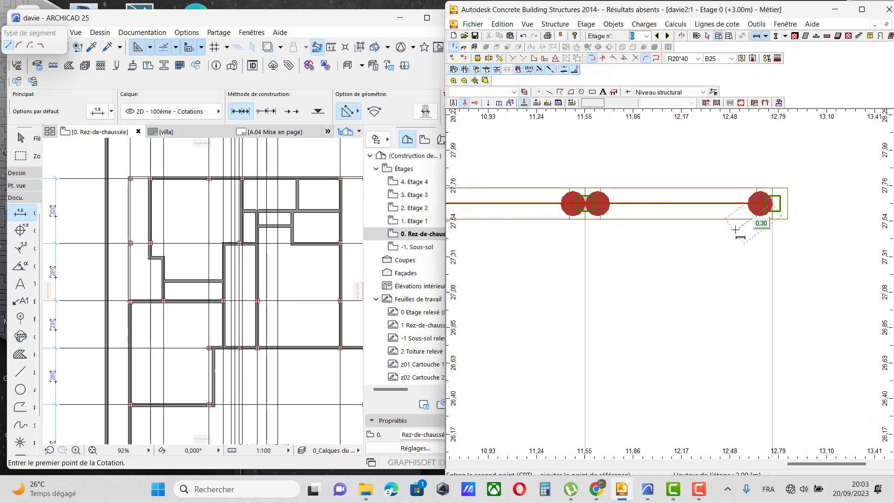
key("Escape")
Step: Place four R20*20 columns at the corners of the small rectangle between x = 6.3 and 8.45 m and y = 0 and 1.60 m
scroll(582, 200, "down", 8)
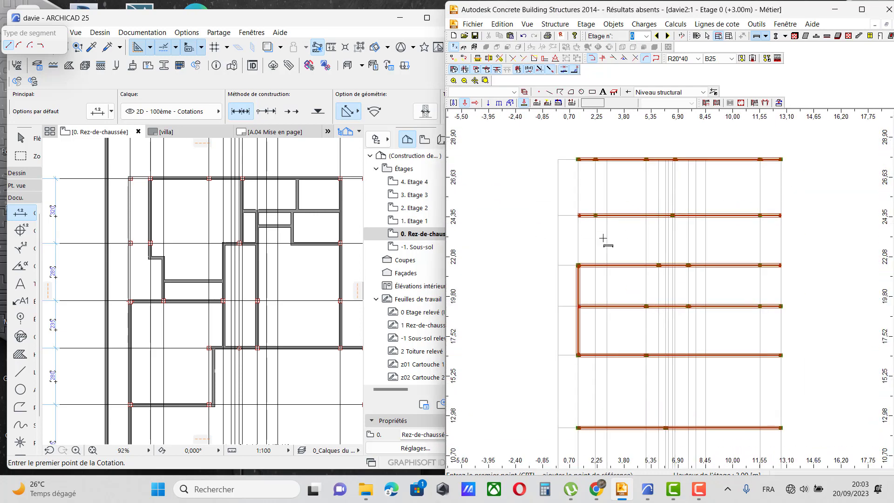
scroll(559, 321, "down", 2)
scroll(736, 352, "up", 4)
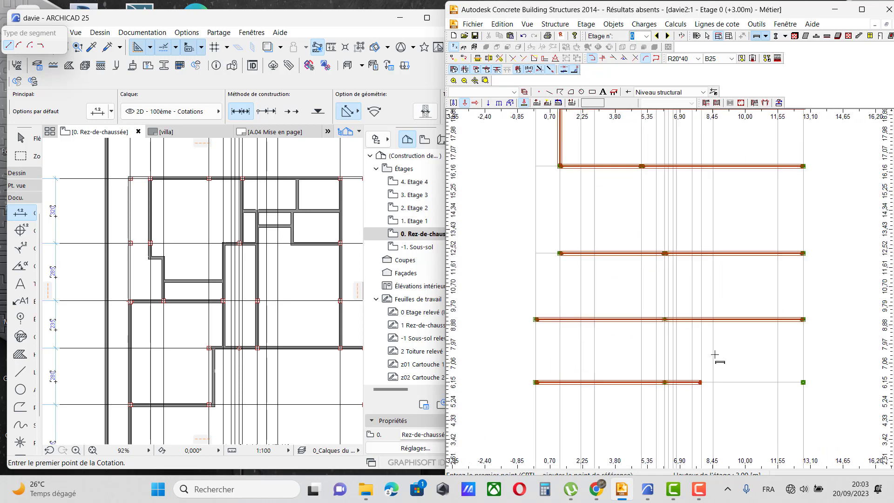
scroll(615, 359, "up", 1)
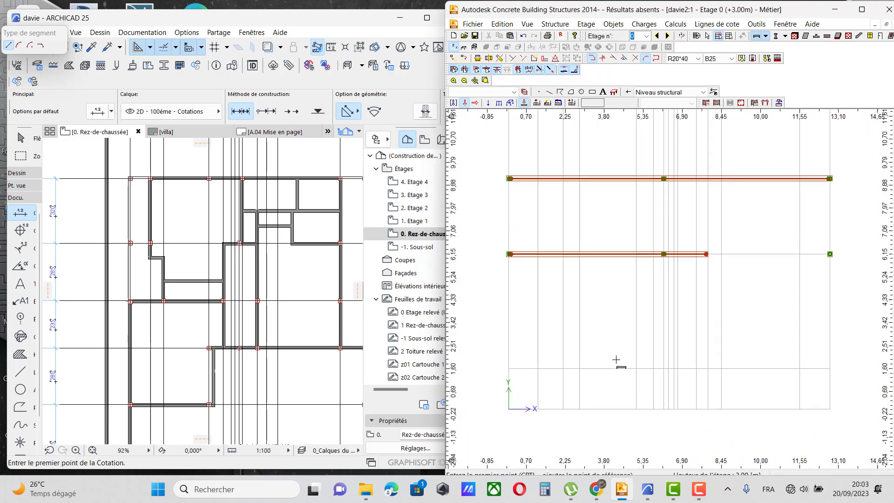
scroll(612, 373, "down", 1)
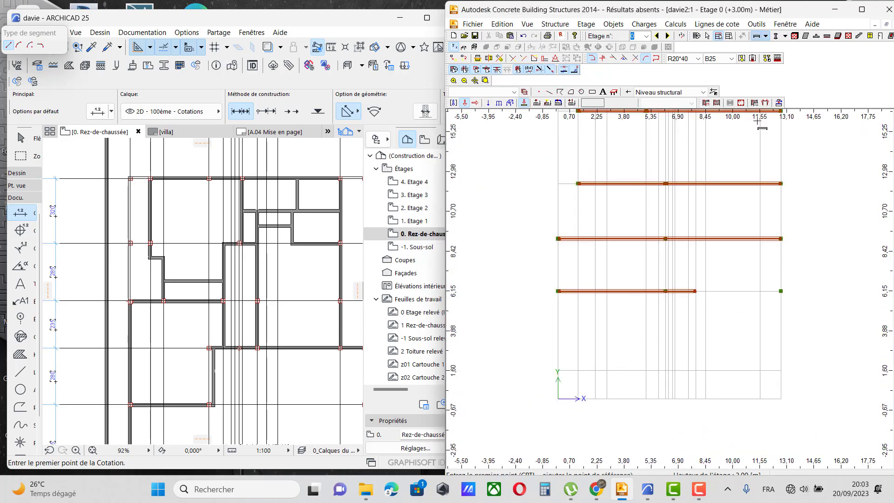
left_click(775, 36)
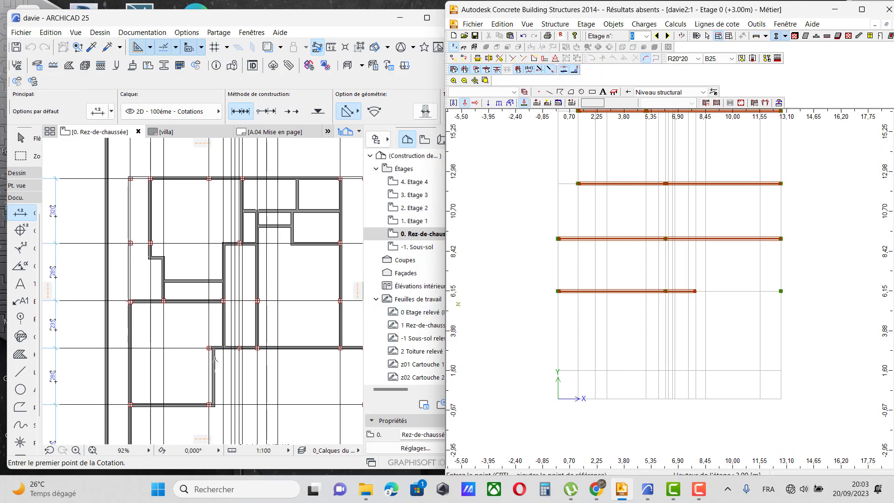
scroll(214, 359, "down", 5)
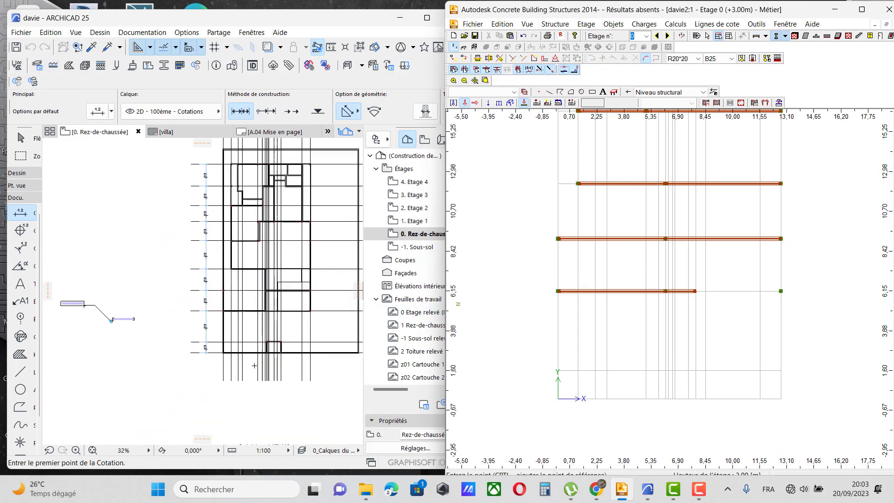
scroll(254, 366, "up", 7)
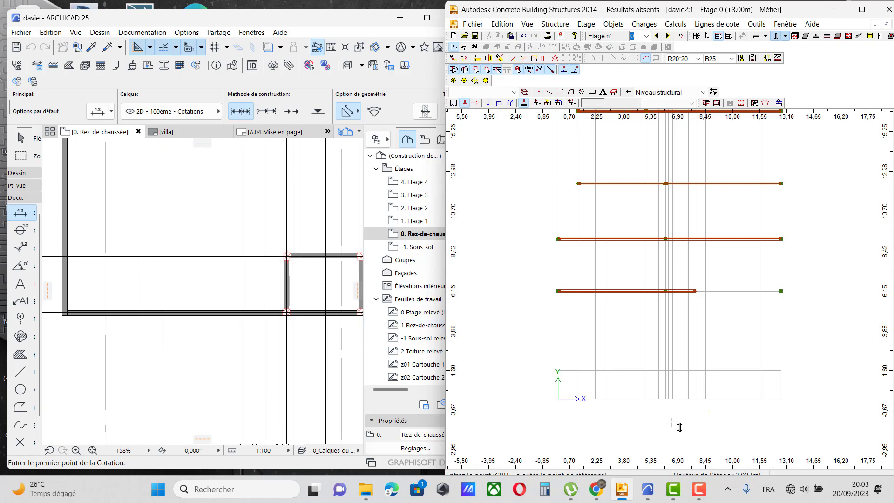
scroll(672, 421, "up", 1)
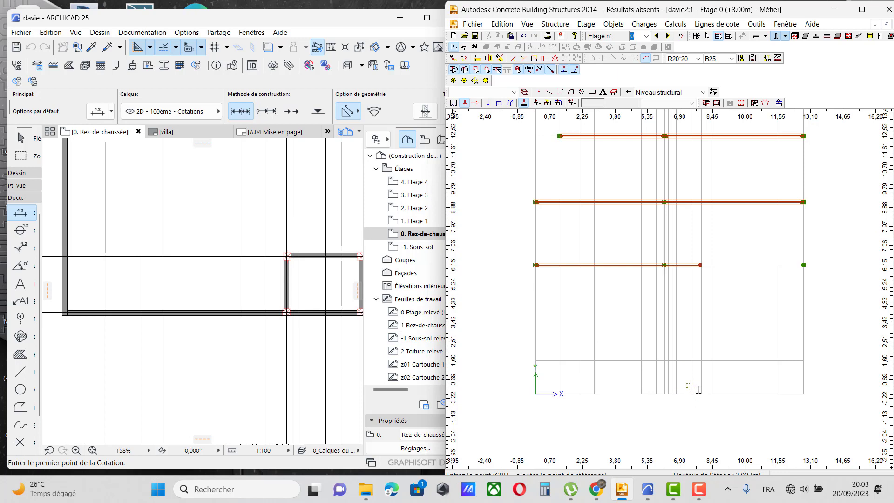
scroll(186, 275, "down", 3)
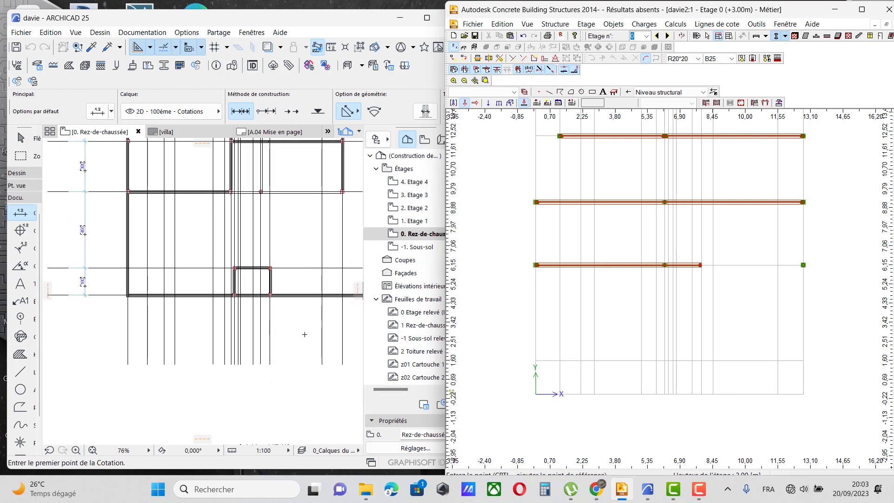
scroll(735, 409, "up", 2)
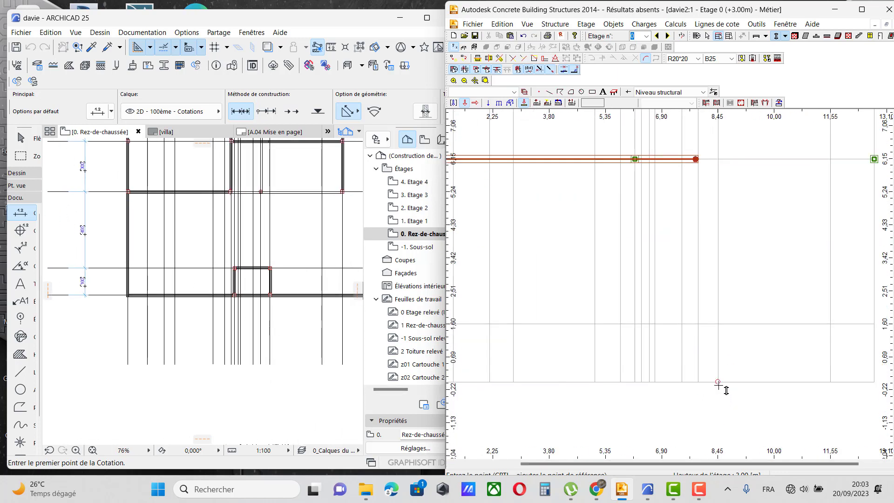
left_click(718, 384)
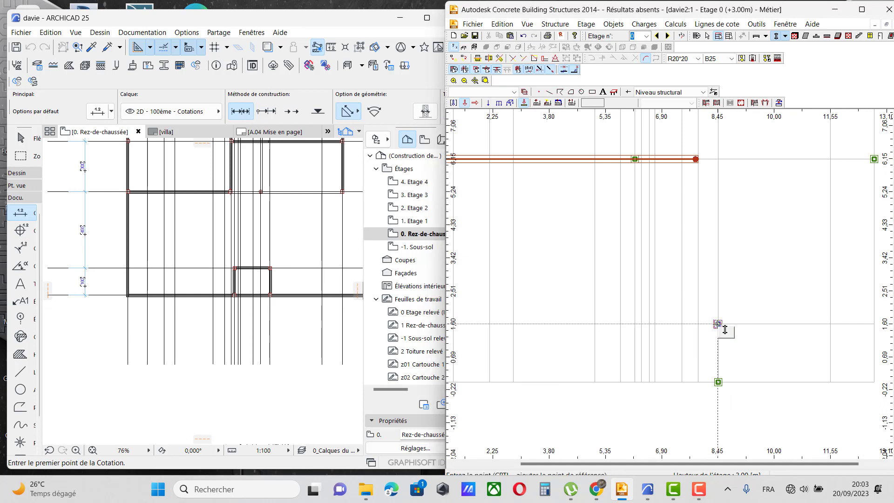
left_click(722, 327)
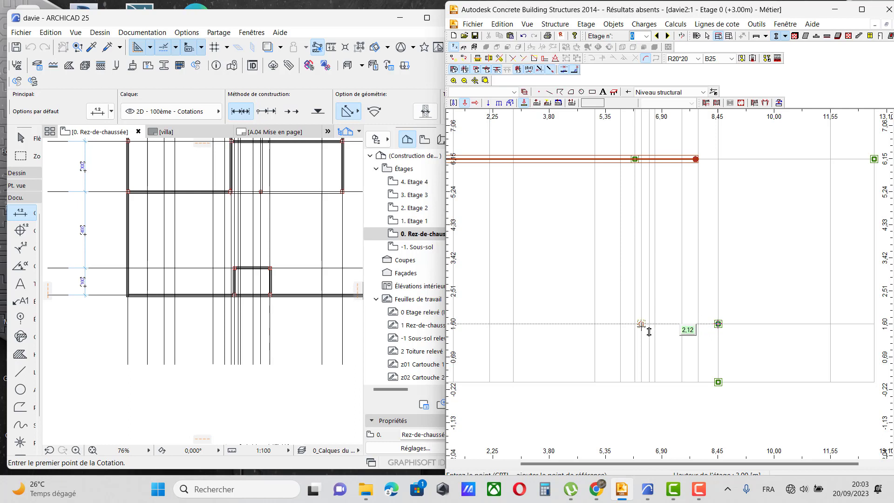
left_click(642, 327)
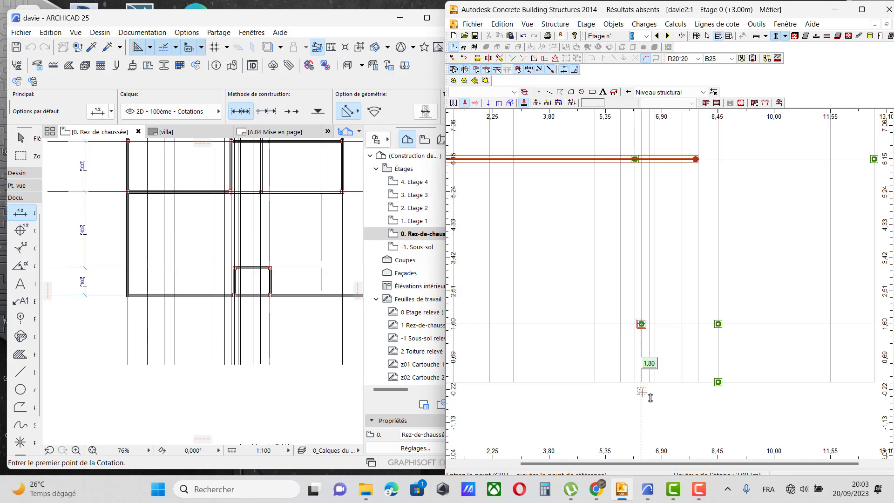
left_click(642, 386)
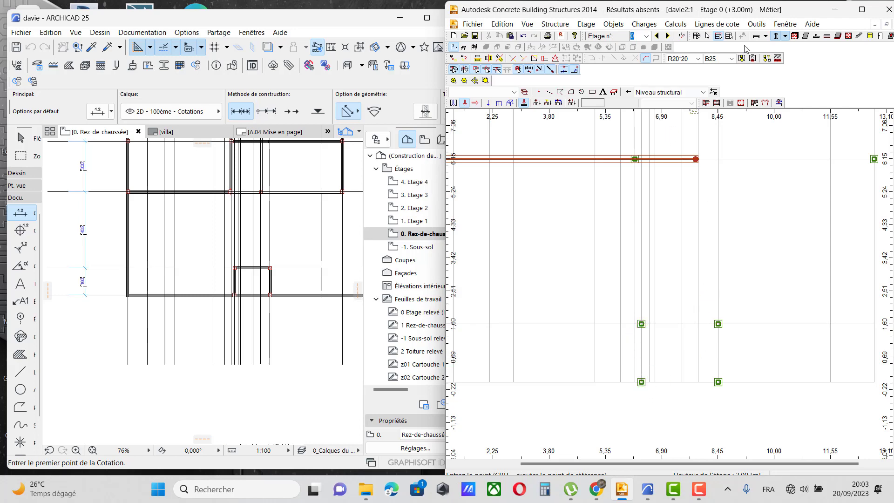
Step: Draw R20*40 beams along the small rectangle's left side, 1.60 m long, and its upper side, 2.12 m long
left_click(757, 36)
scroll(654, 389, "up", 5)
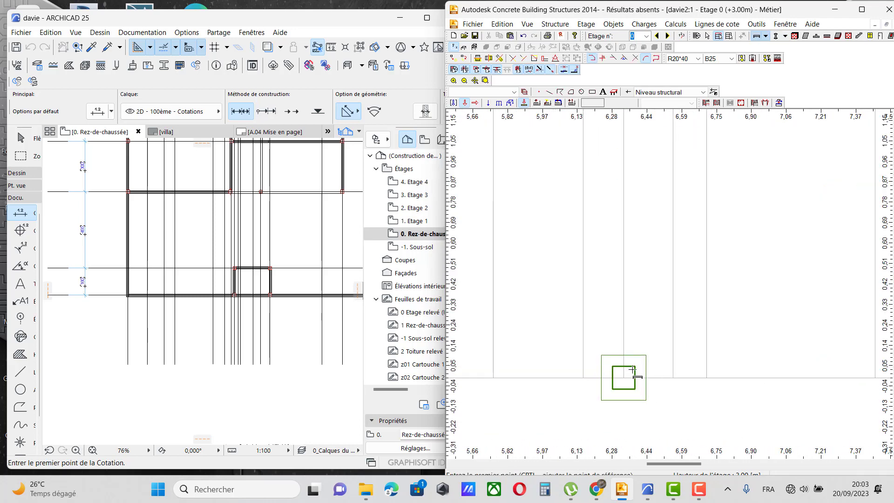
left_click(618, 370)
scroll(619, 370, "down", 4)
scroll(651, 197, "up", 3)
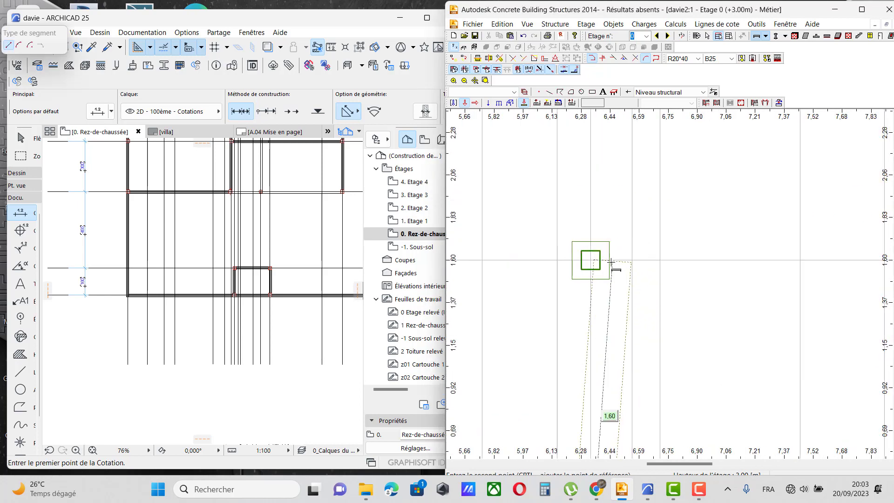
scroll(586, 270, "down", 3)
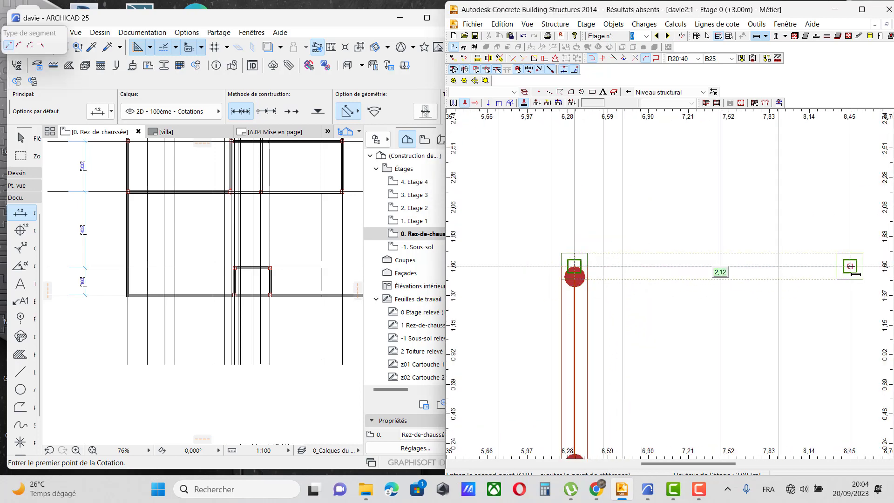
scroll(849, 264, "up", 4)
left_click(849, 267)
scroll(728, 211, "down", 4)
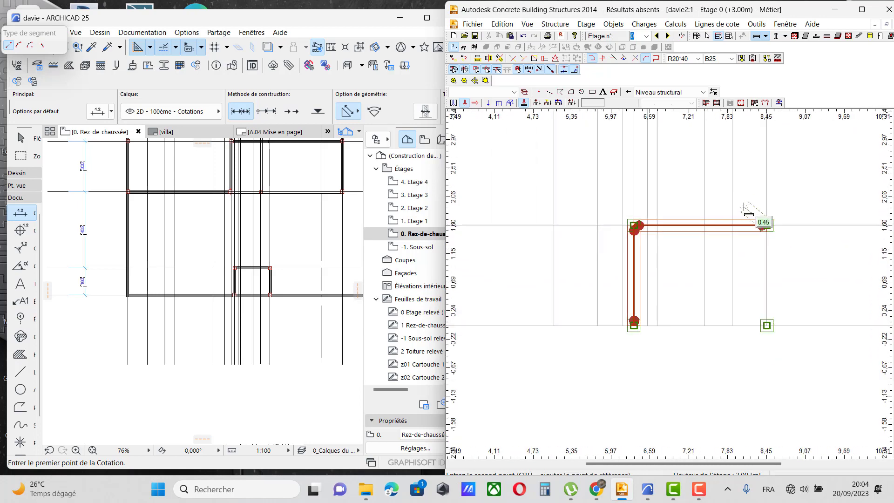
Step: Close the small rectangle with R20*40 beams down its right side, 1.60 m long, and along its lower side
scroll(768, 335, "up", 5)
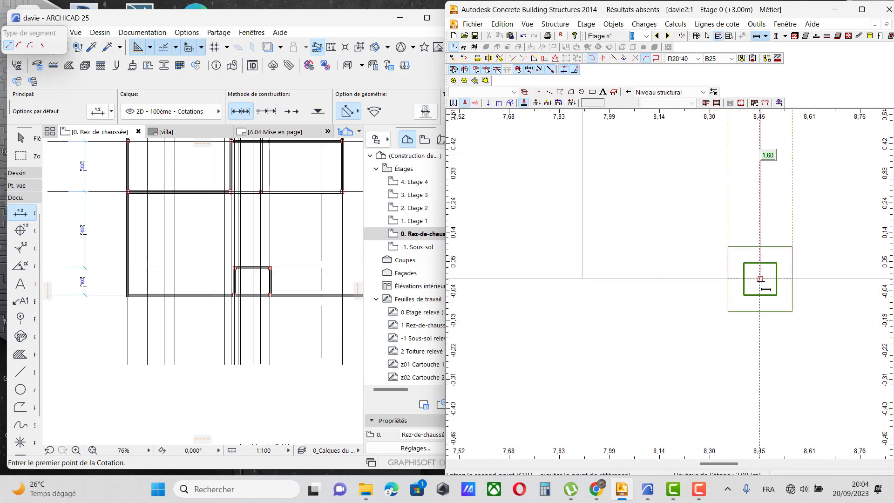
left_click(761, 279)
scroll(765, 279, "down", 5)
scroll(689, 279, "up", 5)
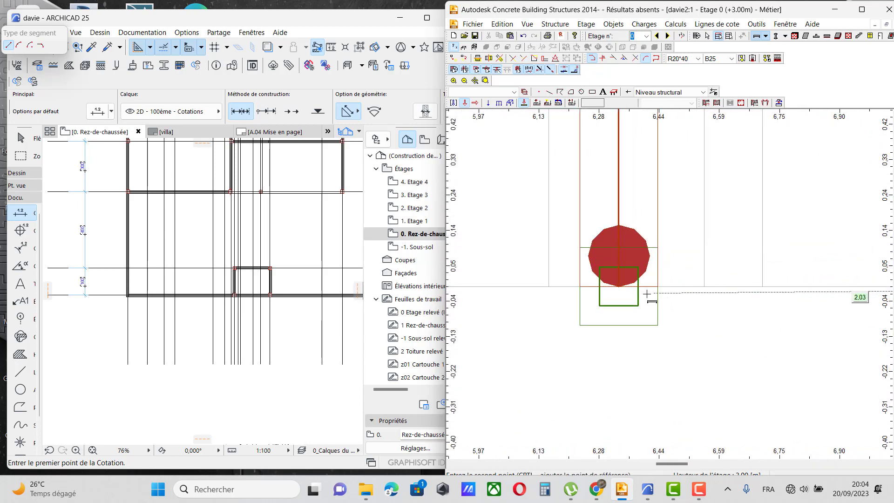
left_click(619, 286)
scroll(618, 289, "down", 5)
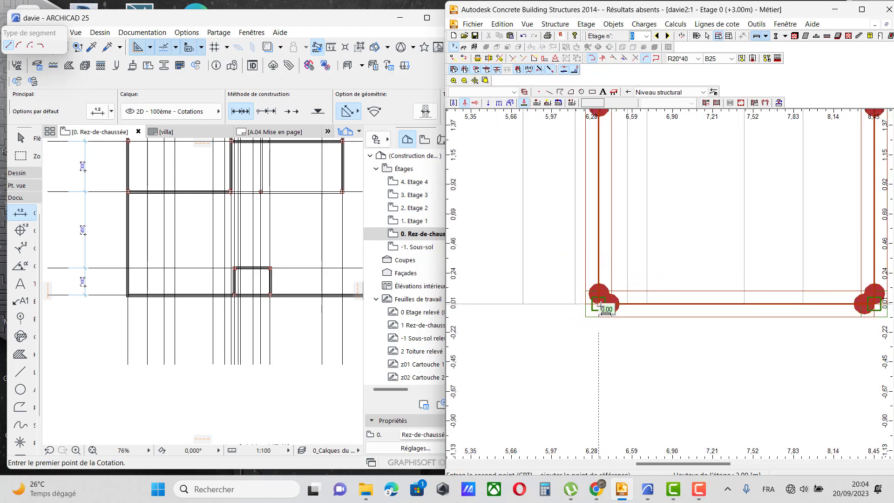
scroll(614, 312, "down", 6)
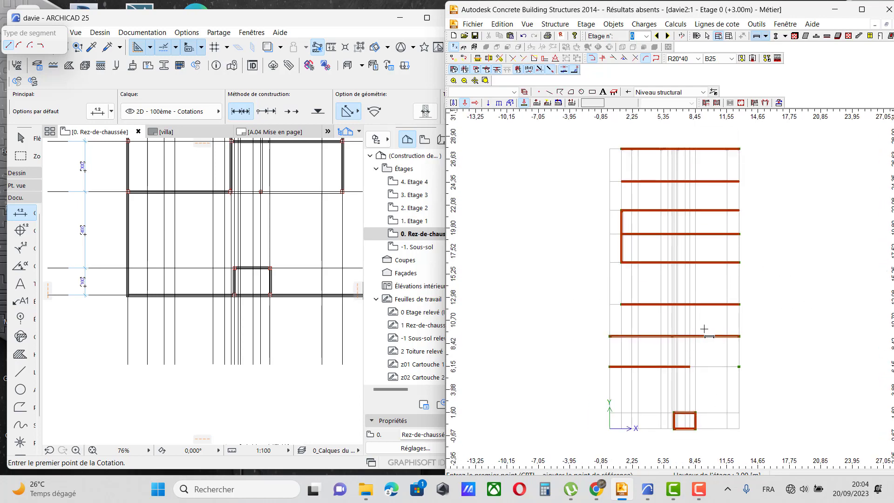
Step: Maximize the structural model's window and copy the visible objects of floor 0 to floor -1
scroll(202, 319, "down", 3)
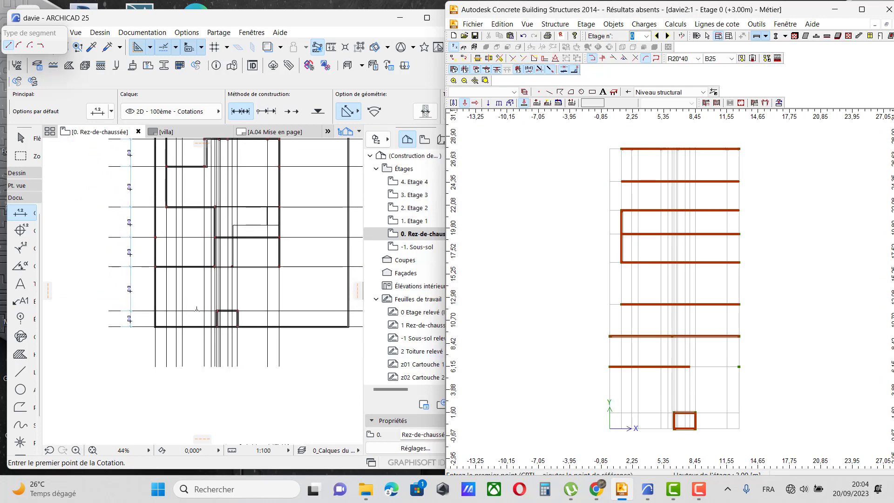
scroll(196, 309, "down", 2)
scroll(223, 237, "down", 1)
scroll(223, 226, "up", 2)
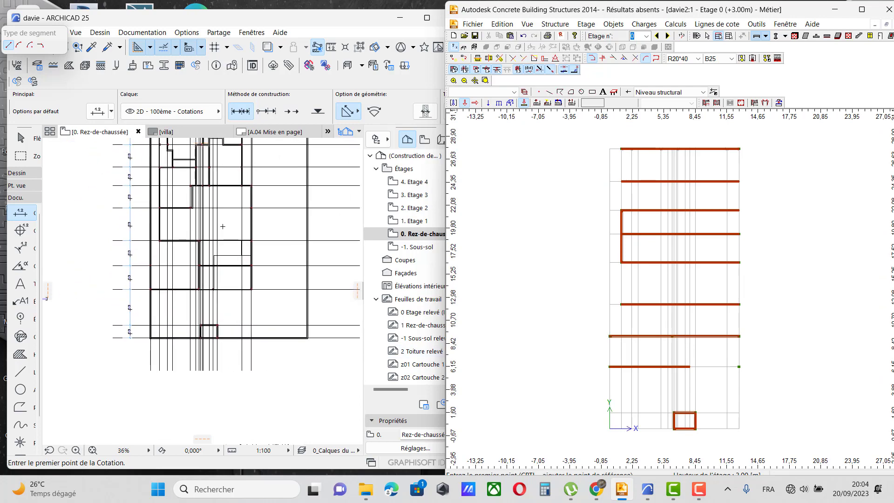
scroll(224, 261, "down", 1)
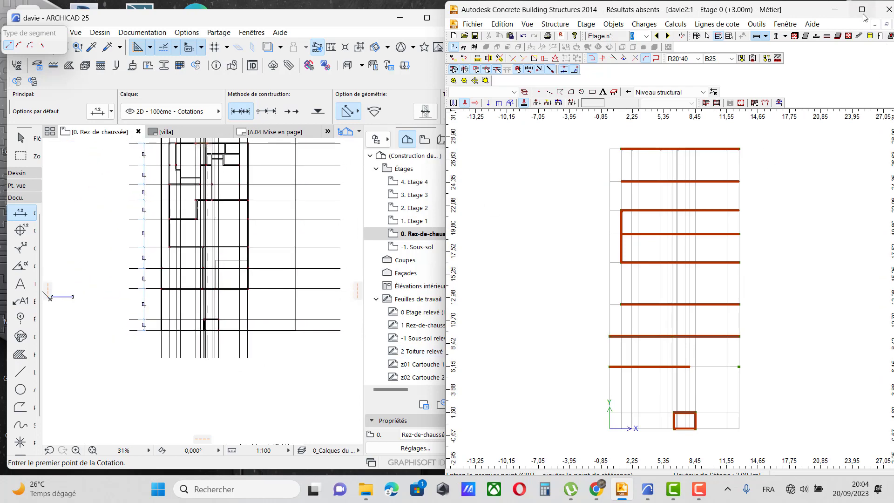
left_click(861, 10)
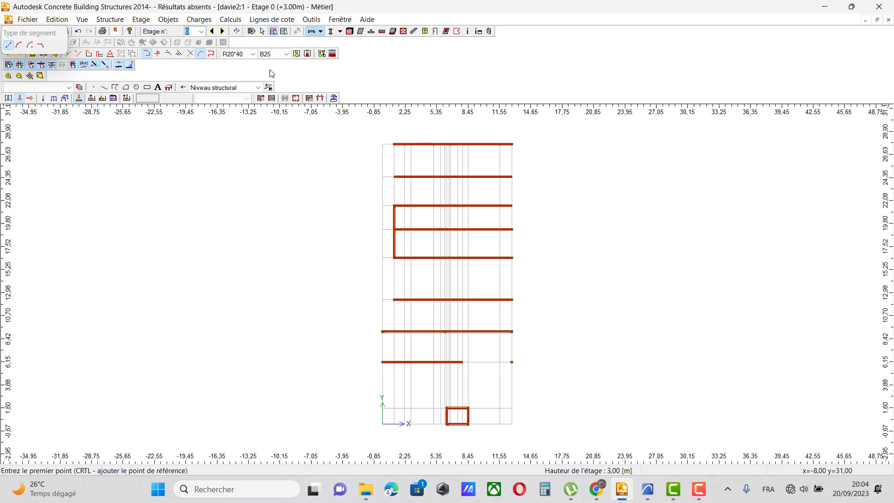
left_click(141, 19)
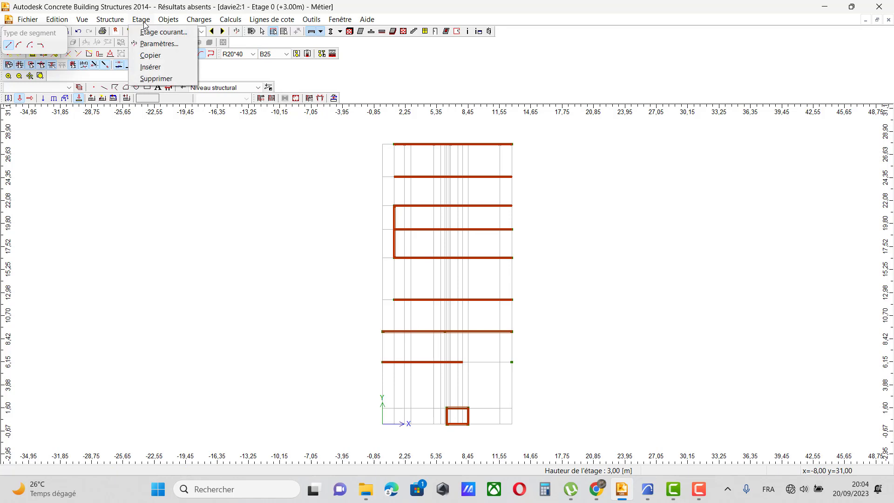
left_click(164, 56)
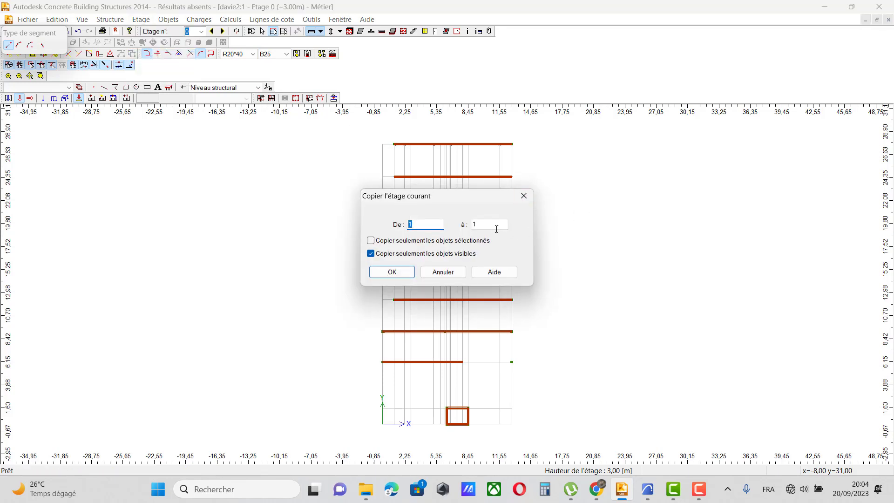
type("-1")
left_click(392, 271)
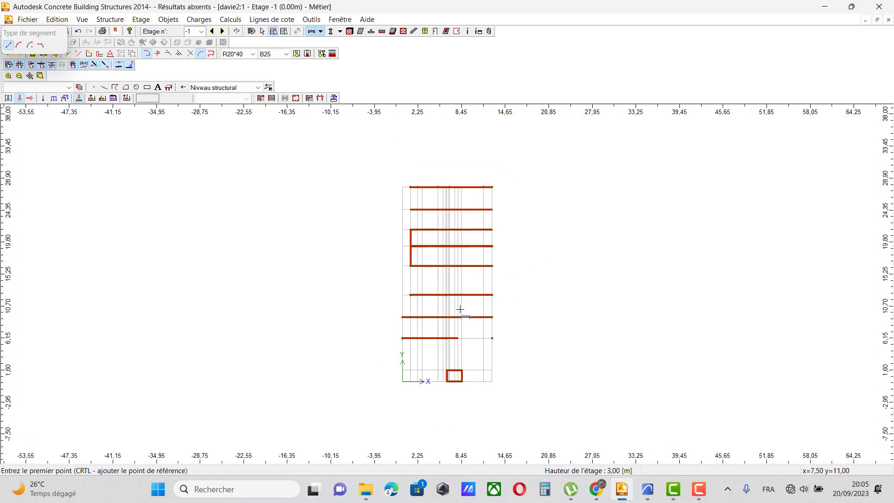
Step: Set floor -1's height to 1.6 m and its Standard level parameters to 'préjudiciable' cracking, accepting the overwrite
scroll(460, 310, "up", 1)
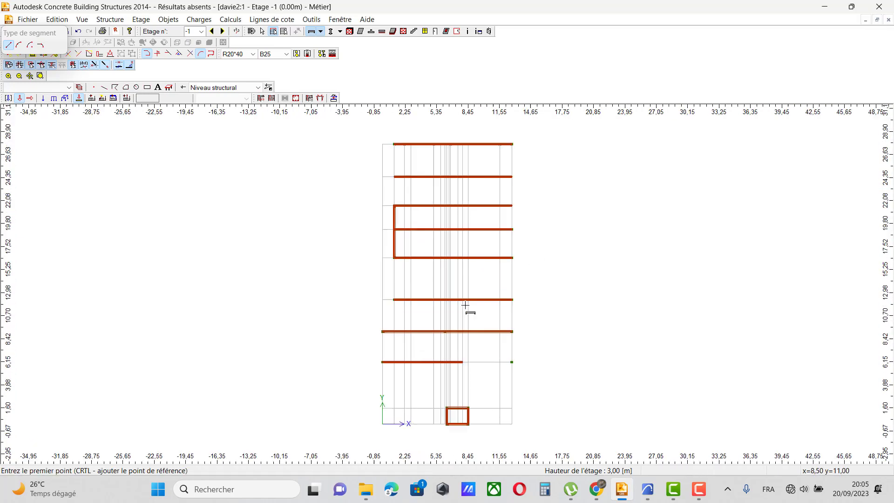
left_click(141, 21)
left_click(153, 44)
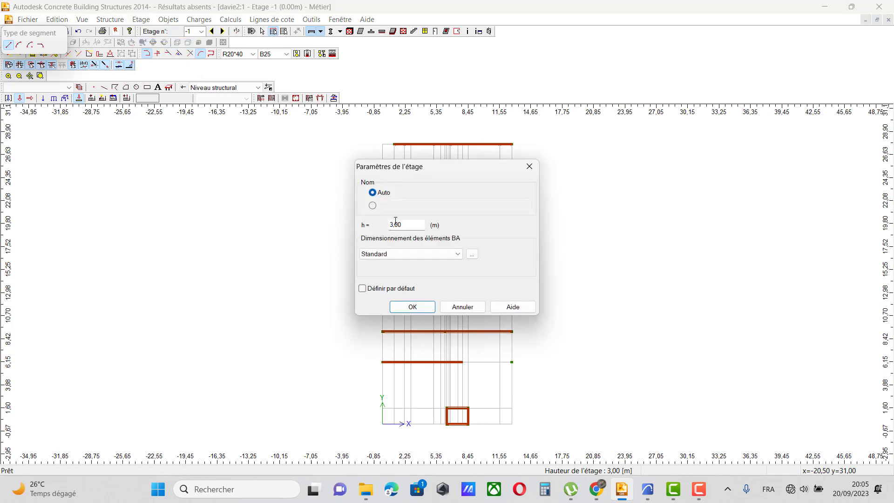
left_click(409, 224)
left_click(472, 254)
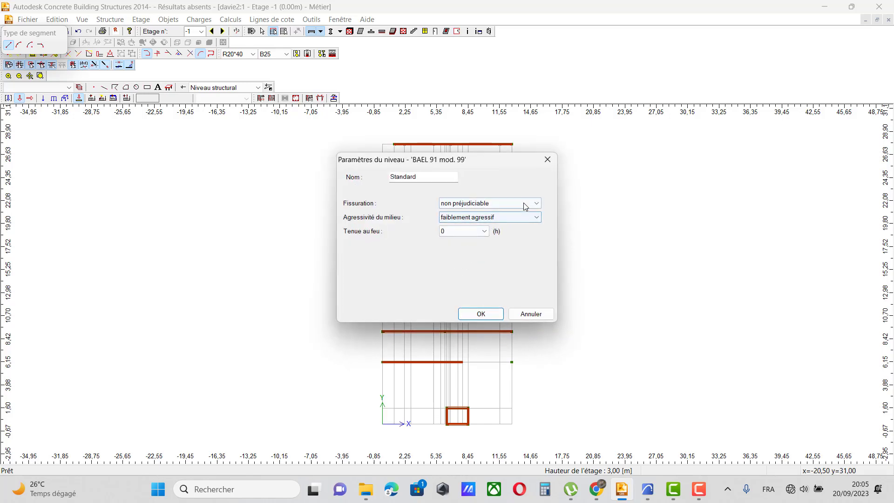
left_click(512, 203)
left_click(465, 220)
left_click(494, 315)
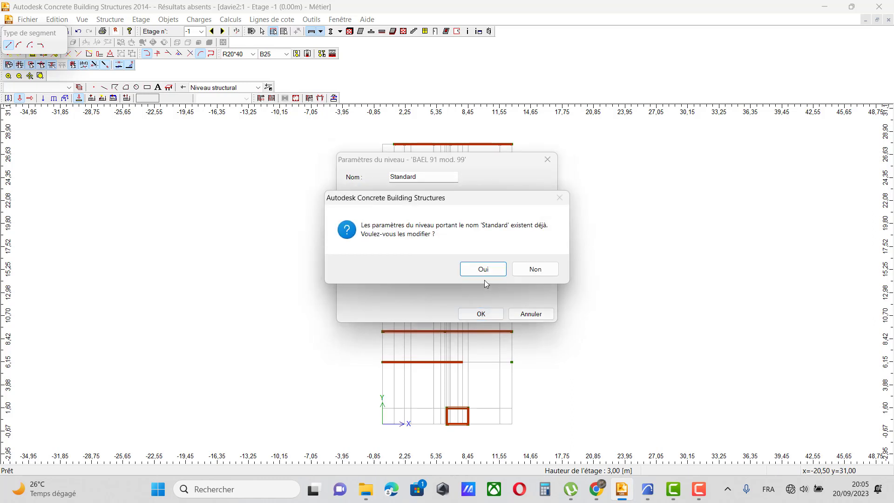
left_click(491, 270)
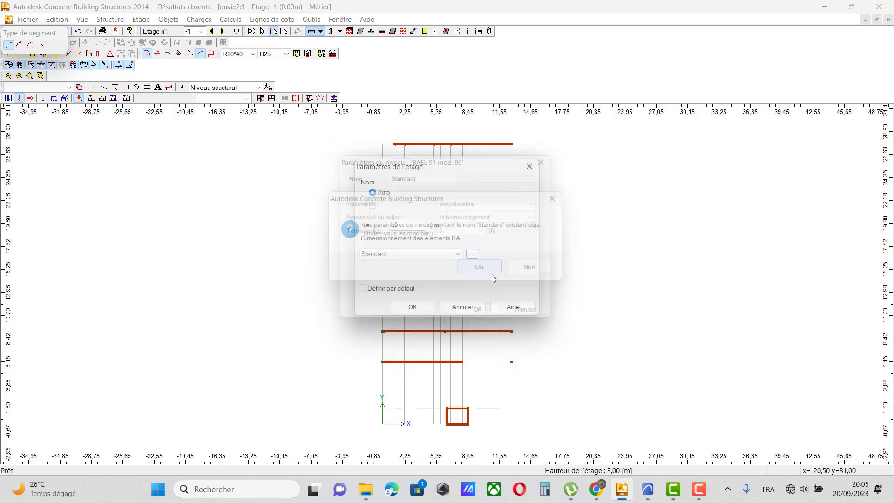
left_click(412, 307)
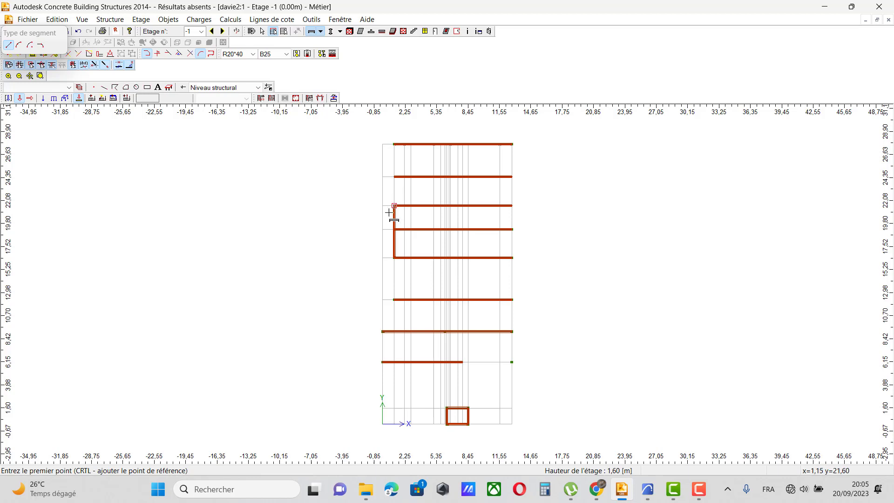
Step: Switch to floor 0 and set its height to 3.4 m, confirming the Standard level parameters with 'préjudiciable' cracking
left_click(222, 31)
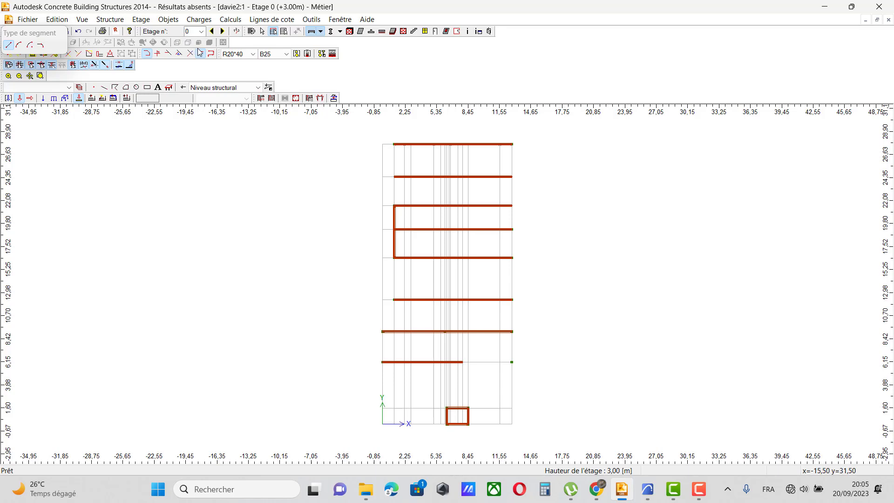
left_click(141, 19)
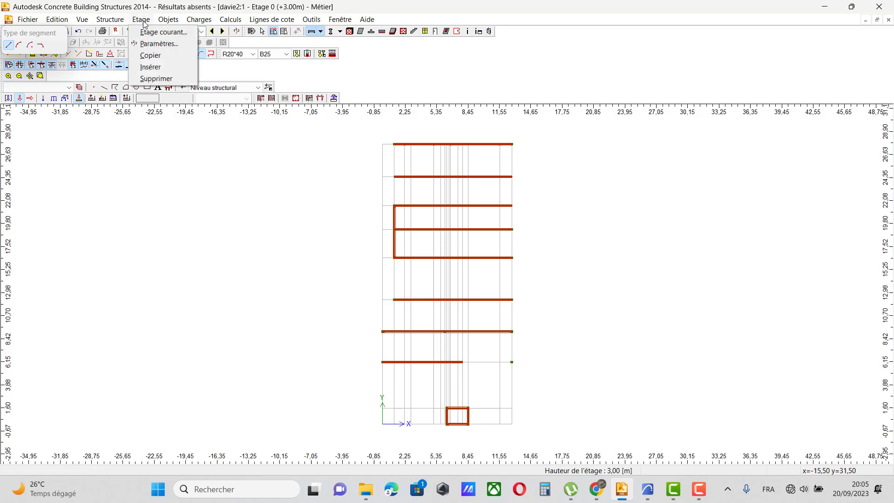
left_click(159, 43)
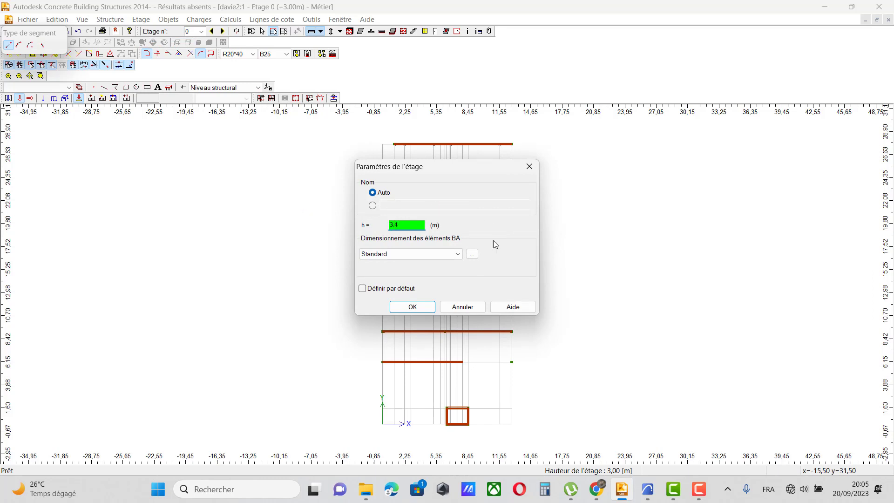
left_click(472, 254)
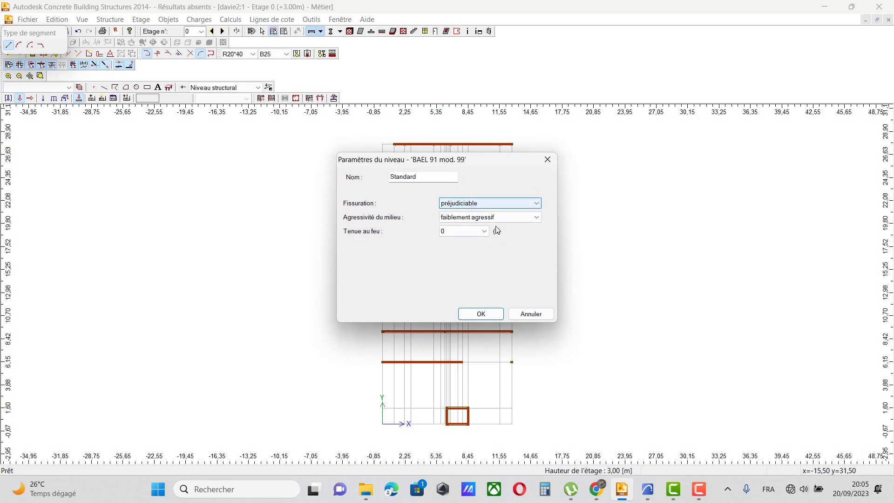
left_click(496, 313)
left_click(485, 268)
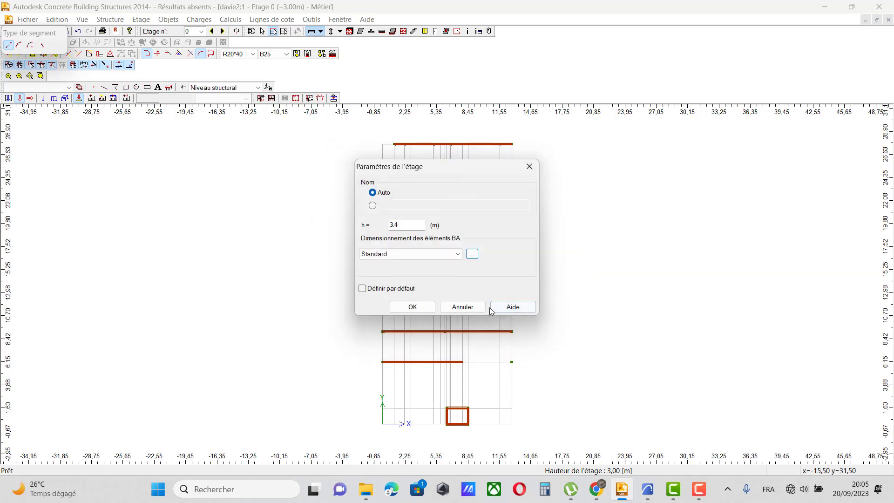
scroll(445, 291, "down", 2)
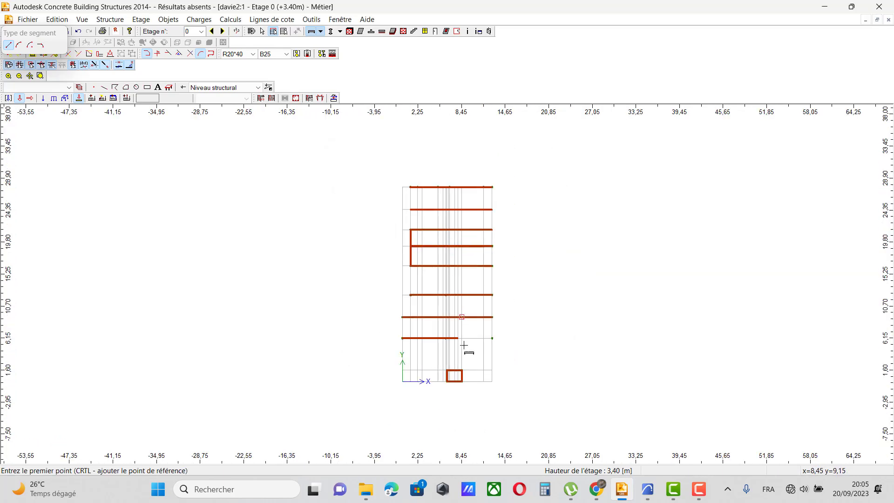
scroll(459, 372, "up", 5)
scroll(465, 369, "down", 2)
scroll(465, 415, "up", 4)
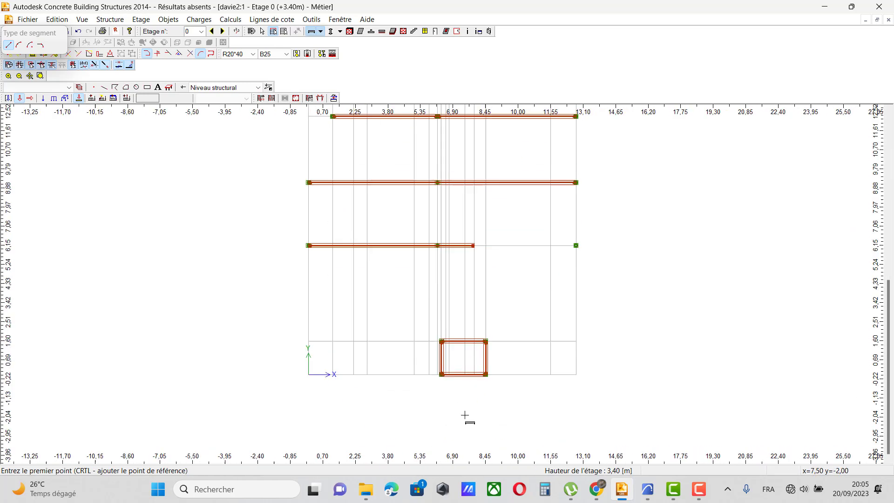
scroll(460, 354, "down", 3)
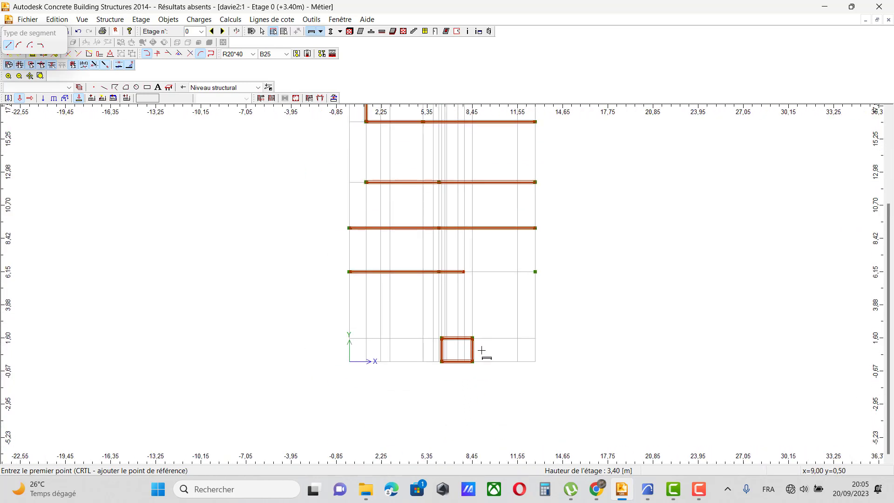
scroll(384, 312, "down", 2)
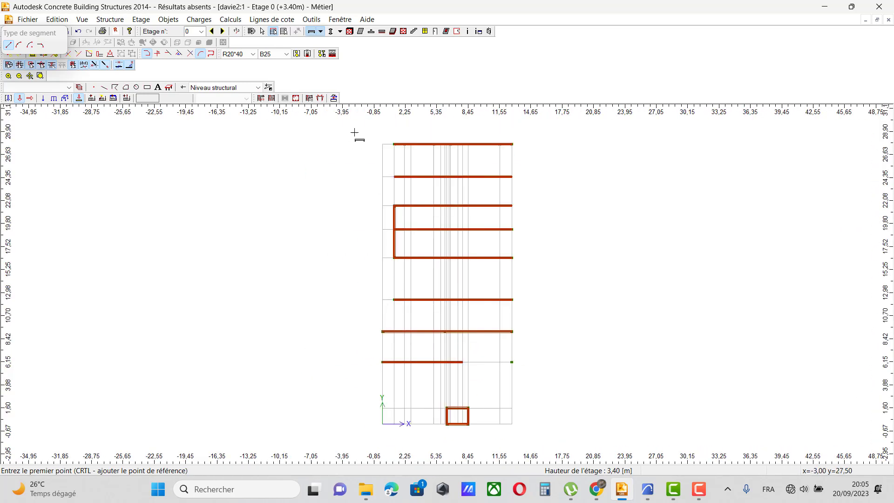
Step: Start adding a slab with its object properties shown and set the EP10 slab section's thickness to 12 cm
left_click(361, 31)
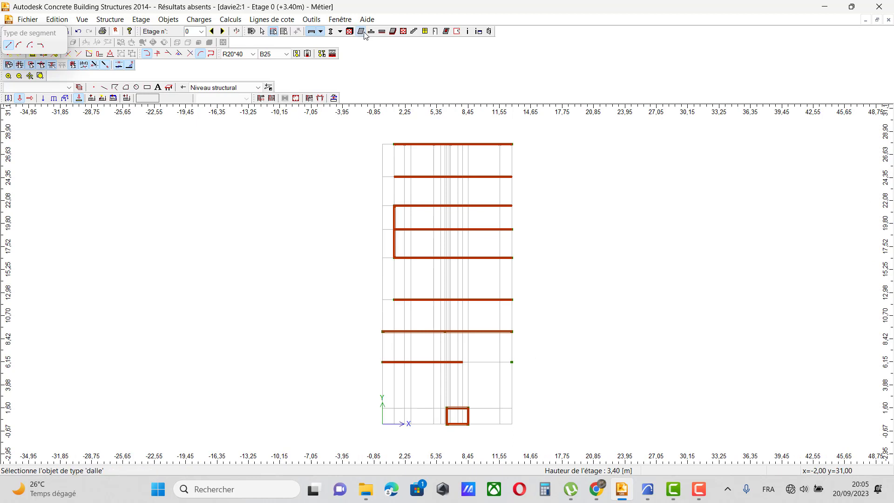
left_click(467, 31)
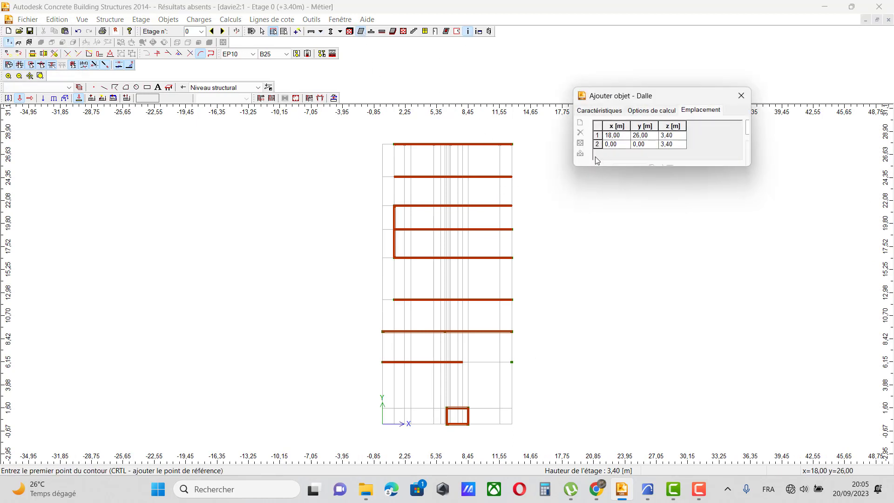
left_click(613, 112)
left_click(699, 122)
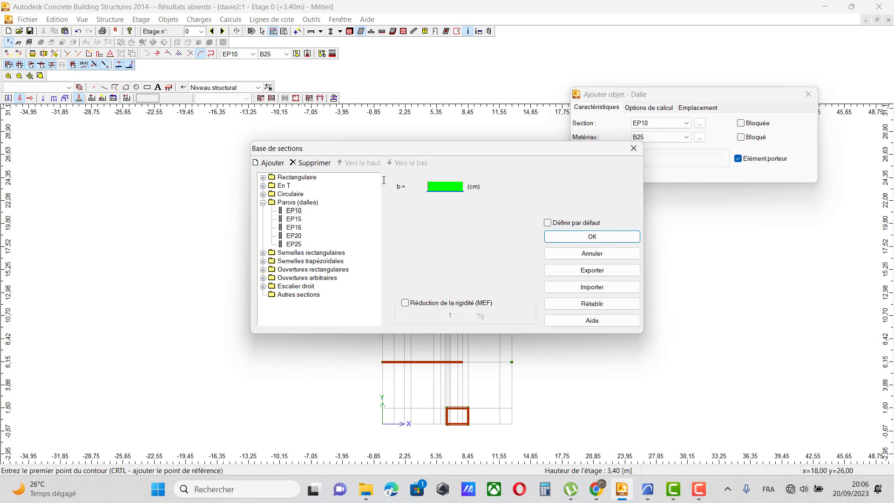
type("2")
left_click(597, 241)
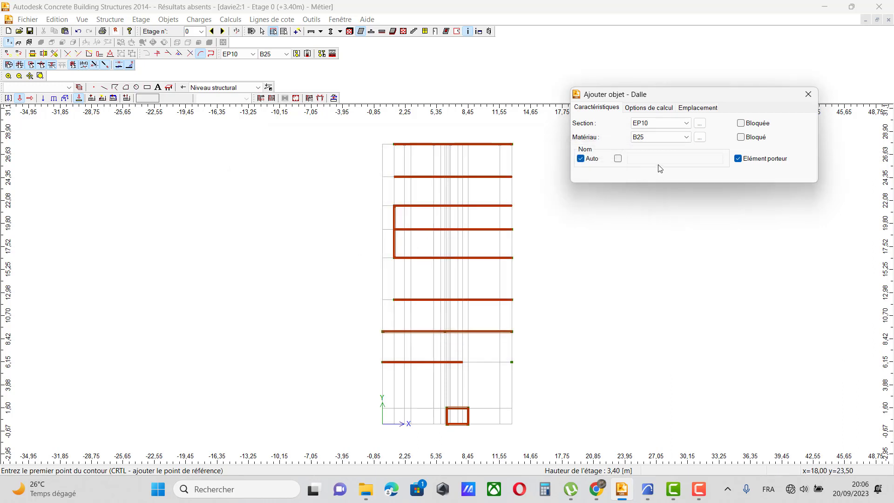
Step: Review the available slab sections and the B25 concrete's properties in the materials database
left_click(686, 123)
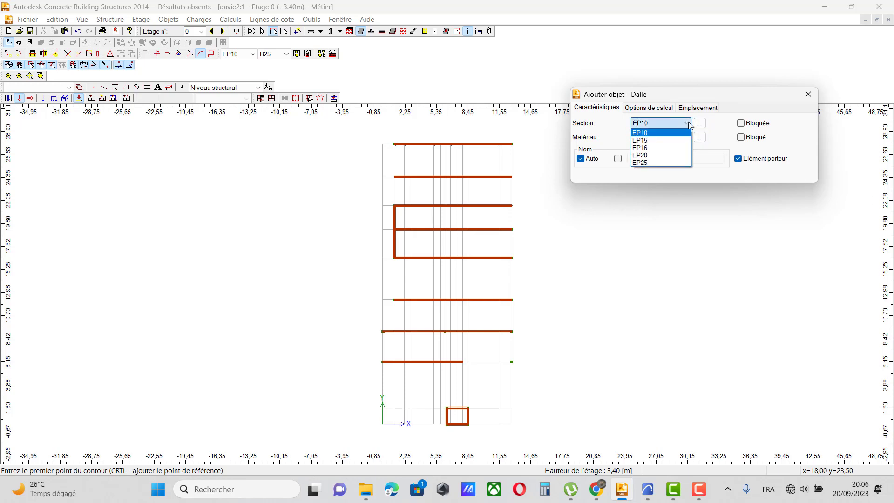
left_click(730, 100)
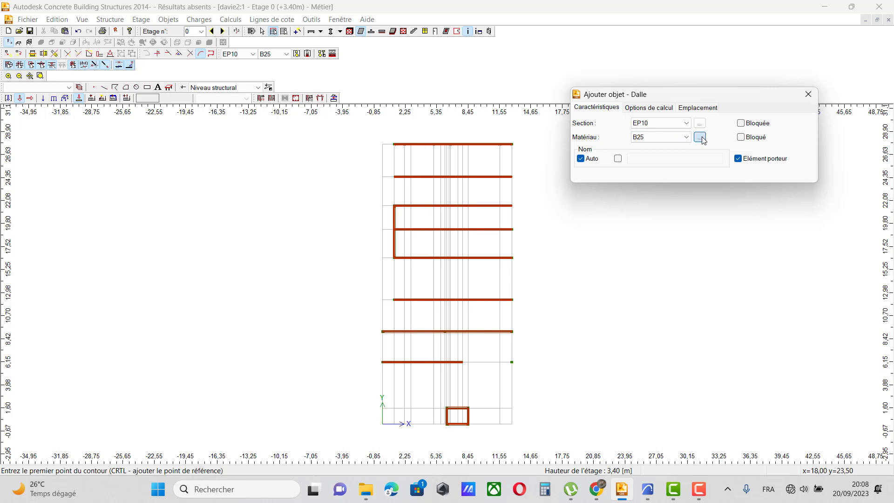
left_click(699, 138)
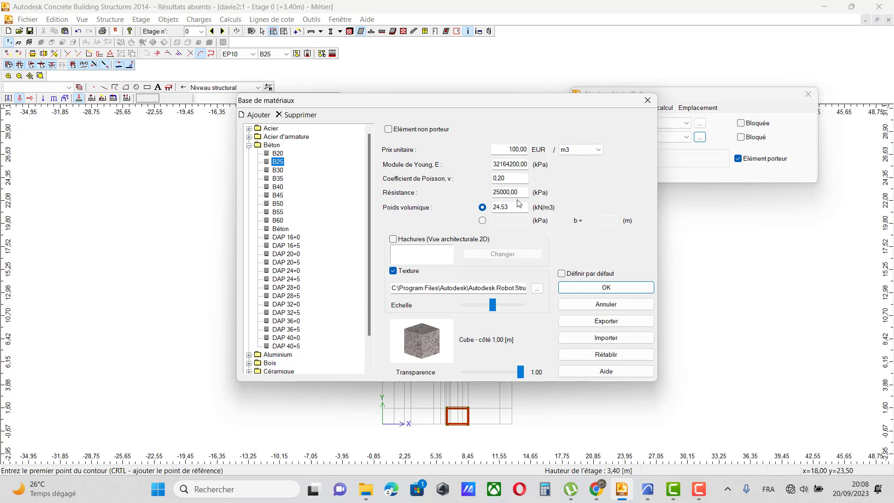
left_click(649, 103)
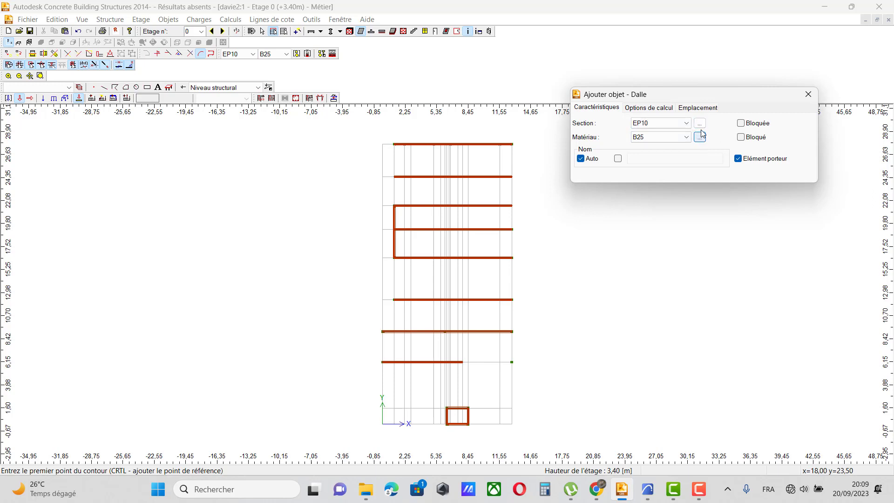
Step: Choose section EP16 for the new slab and assign it the concrete material DAP 16+0
left_click(699, 123)
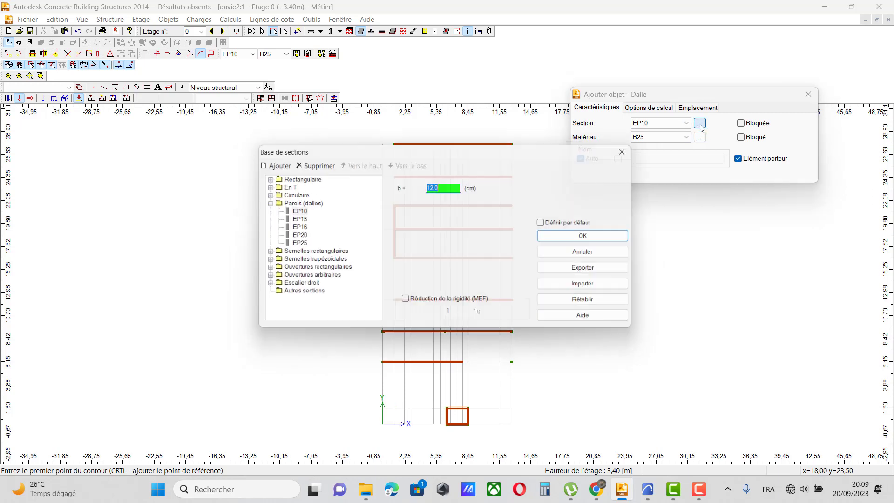
left_click(294, 227)
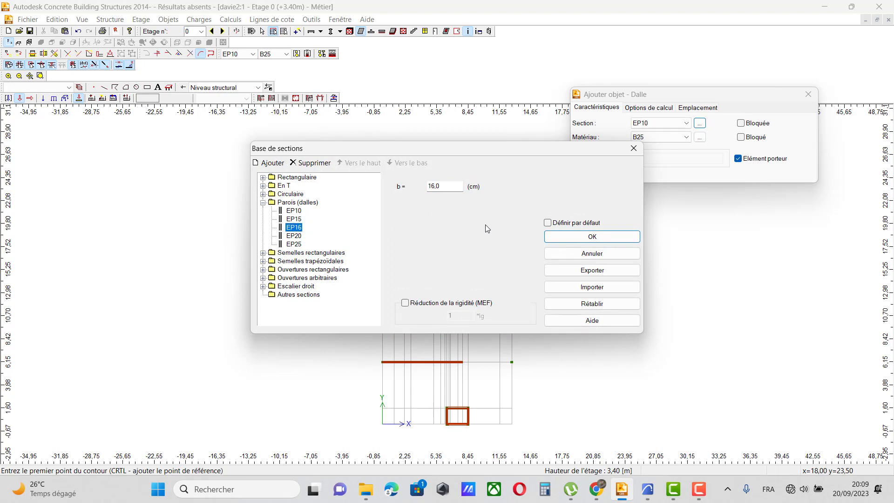
left_click(601, 237)
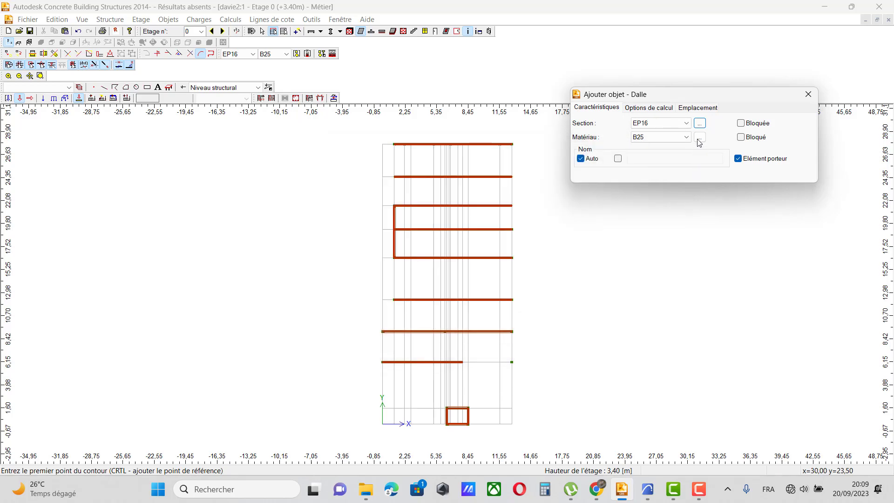
left_click(699, 137)
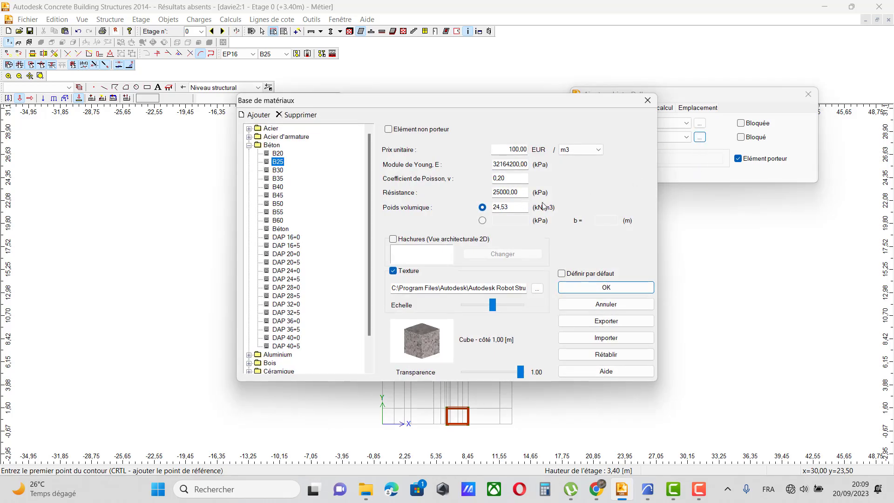
left_click(298, 238)
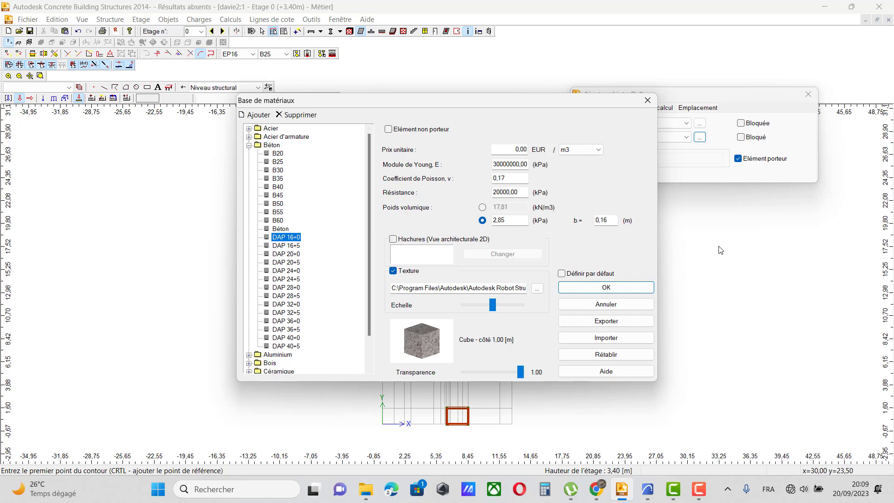
left_click(620, 287)
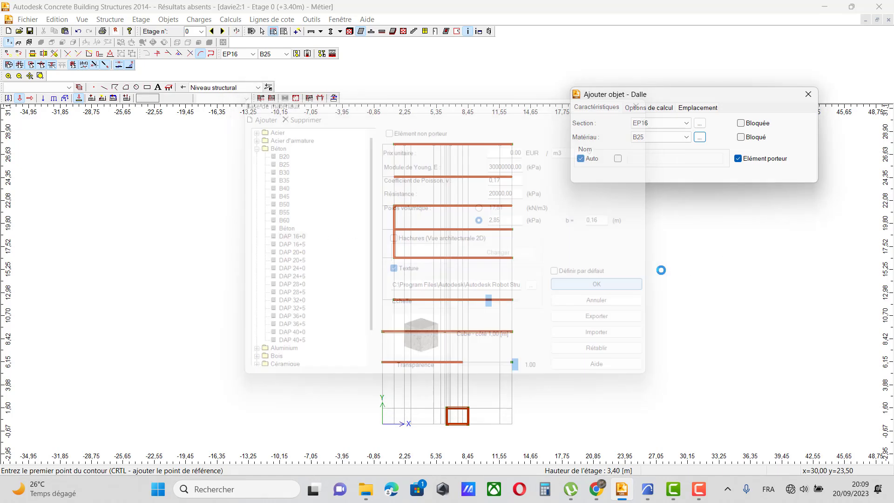
scroll(402, 366, "up", 6)
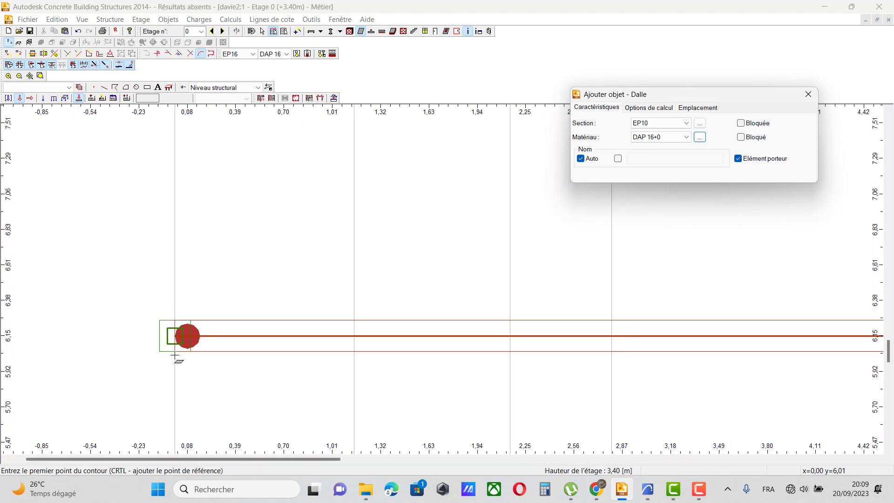
left_click(174, 335)
scroll(186, 298, "up", 8)
scroll(281, 246, "down", 12)
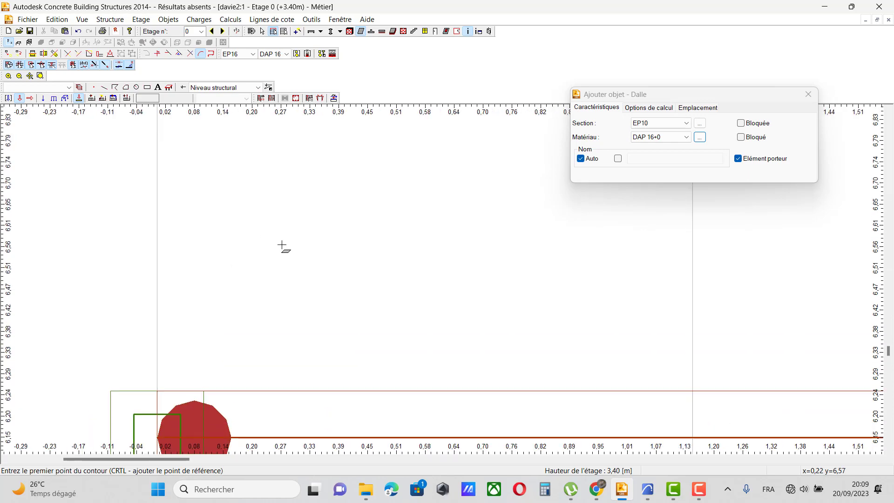
Step: Outline a DAP 16+0 slab about 2.12 by 1.6 m through the four columns of the small closed beam bay near the origin
scroll(296, 252, "down", 4)
scroll(442, 442, "up", 7)
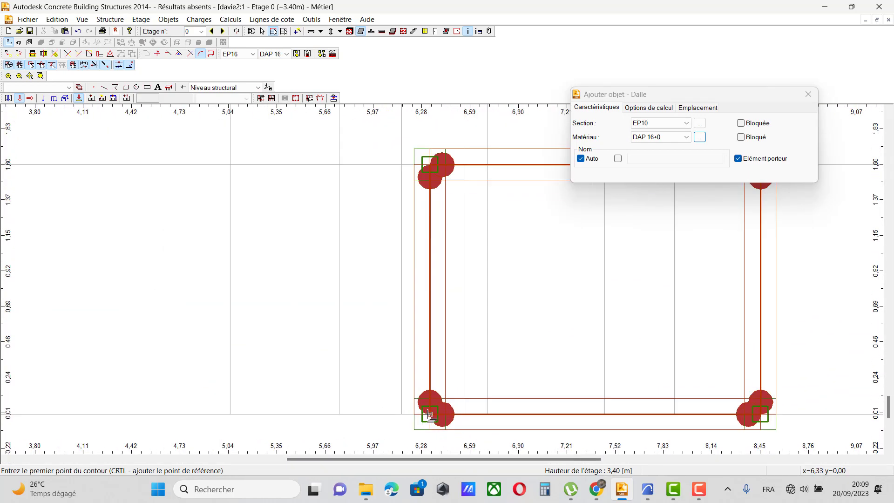
left_click(429, 414)
scroll(521, 416, "down", 2)
scroll(524, 412, "up", 3)
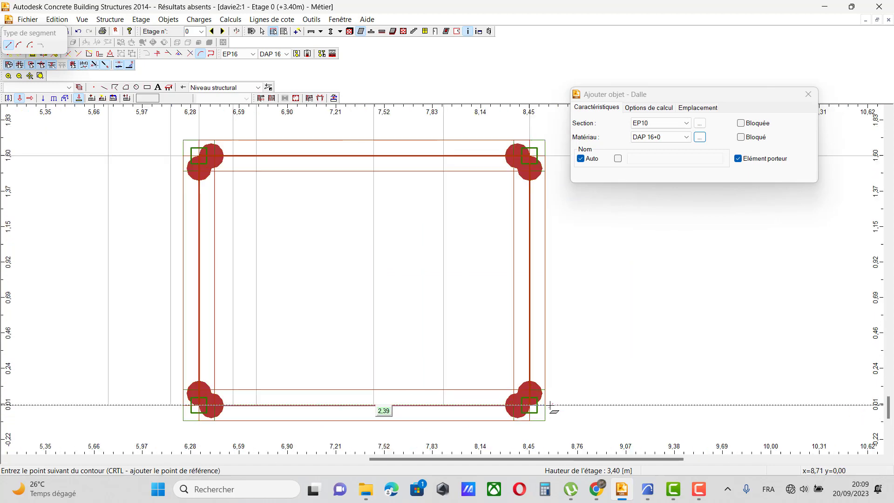
left_click(522, 405)
scroll(521, 405, "down", 2)
scroll(435, 249, "up", 3)
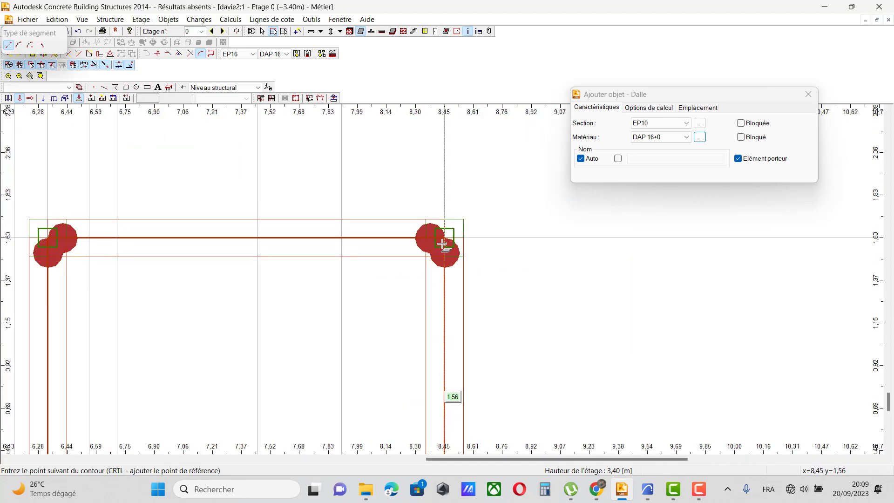
left_click(495, 273)
scroll(521, 279, "down", 2)
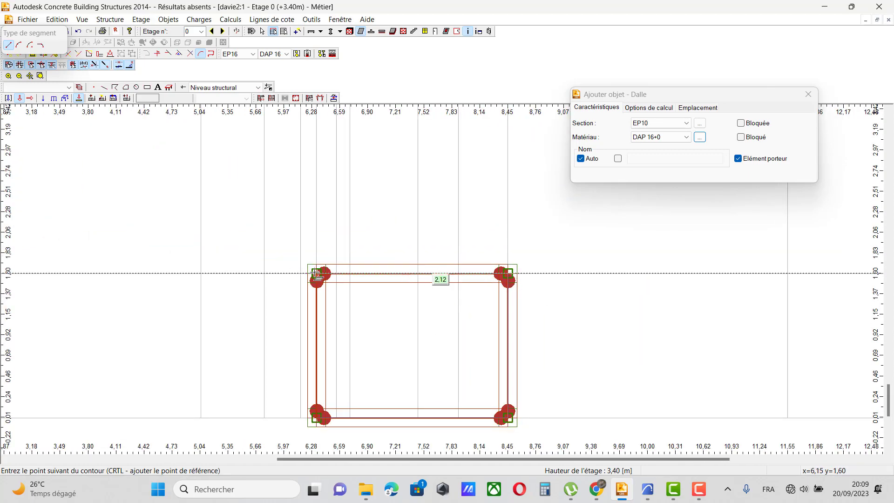
scroll(329, 277, "up", 3)
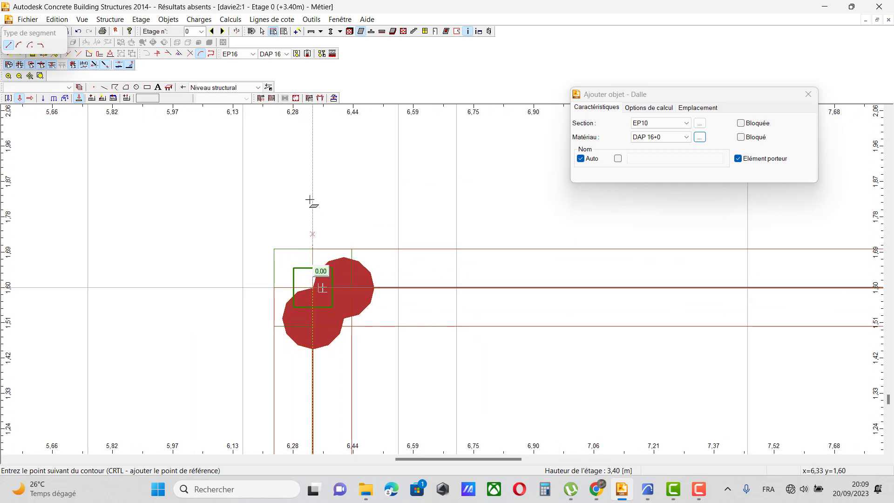
scroll(309, 200, "down", 2)
scroll(322, 372, "up", 3)
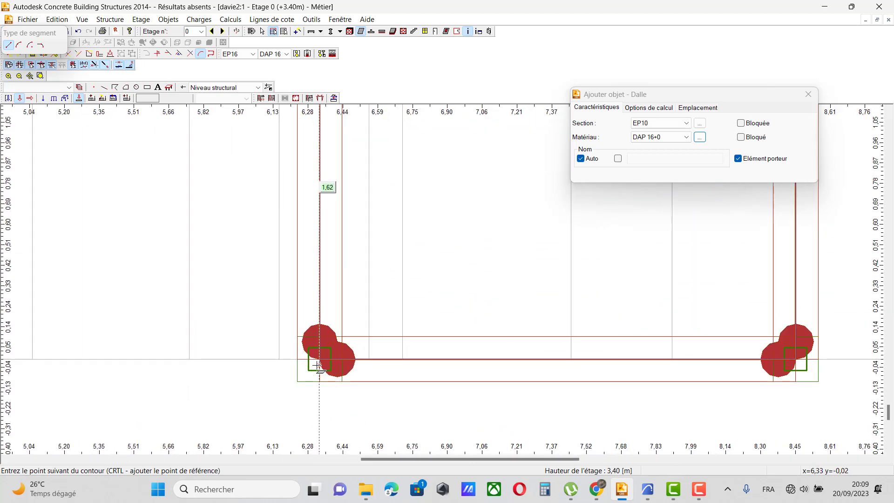
left_click(320, 362)
Step: Outline a rectangular slab about 7.9 by 3 m between the beams at y=6.15 and y=9.15, from x=0 to the shorter beam's end
scroll(321, 381, "down", 4)
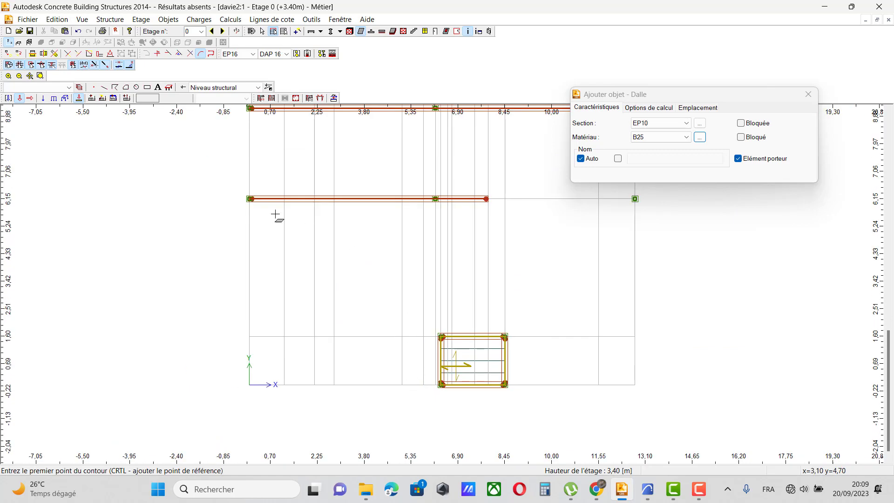
scroll(172, 191, "up", 3)
scroll(83, 207, "up", 3)
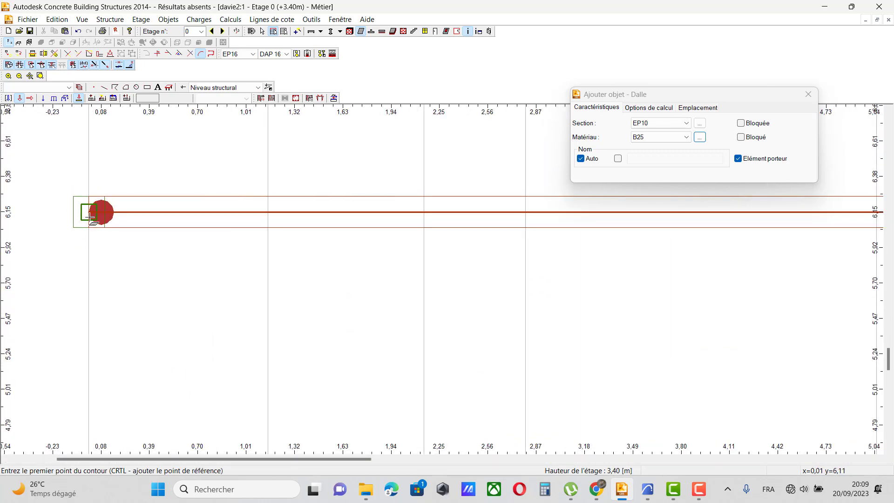
left_click(91, 213)
scroll(146, 361, "down", 3)
scroll(160, 355, "down", 1)
scroll(279, 289, "up", 1)
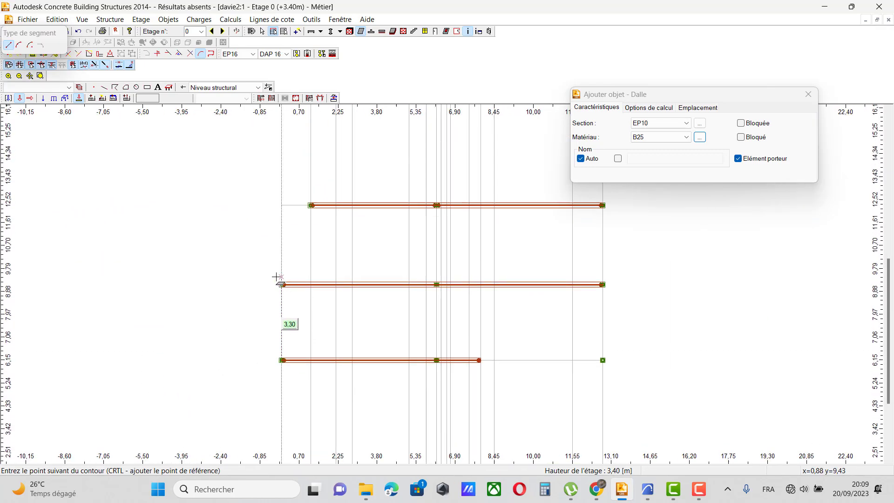
scroll(277, 278, "up", 6)
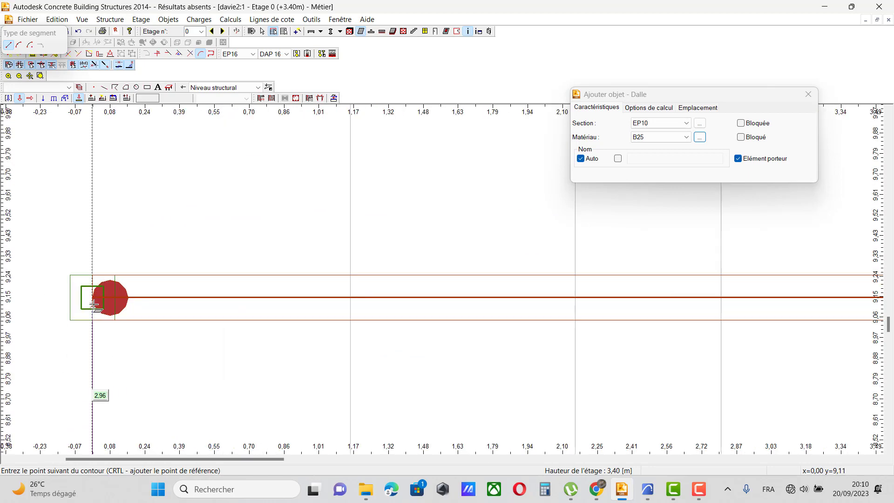
scroll(77, 300, "down", 5)
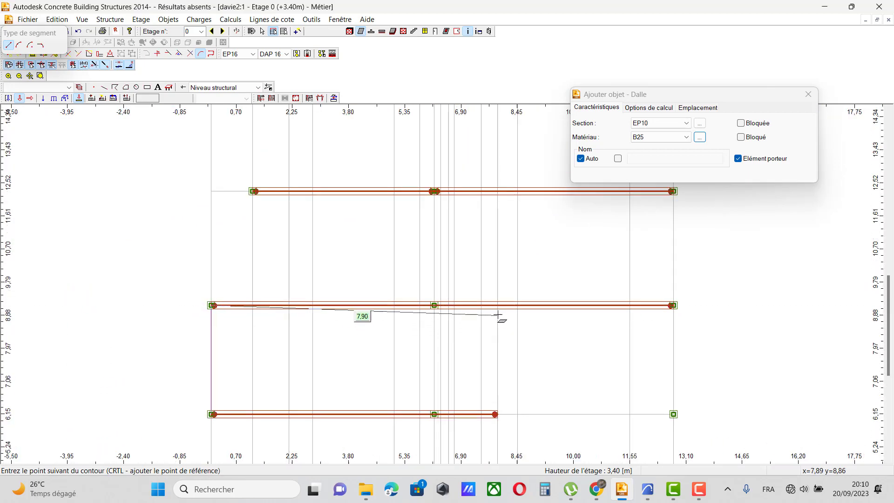
scroll(497, 305, "up", 4)
scroll(517, 306, "down", 3)
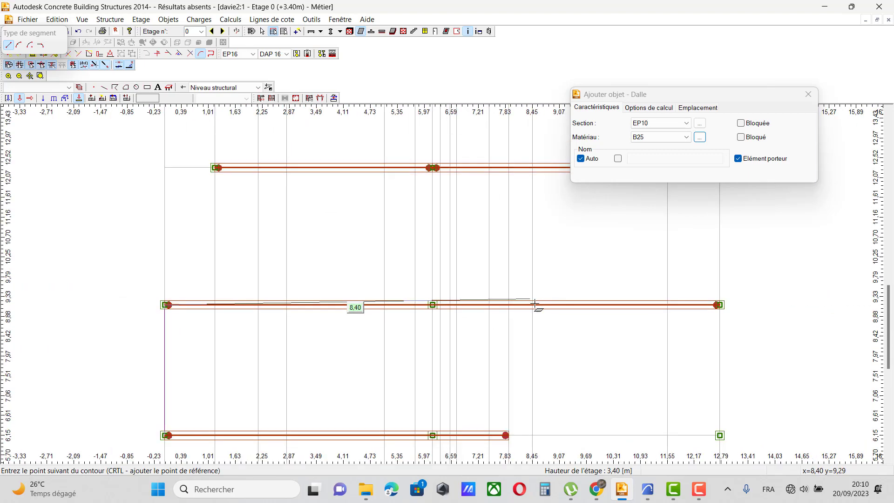
left_click(517, 305)
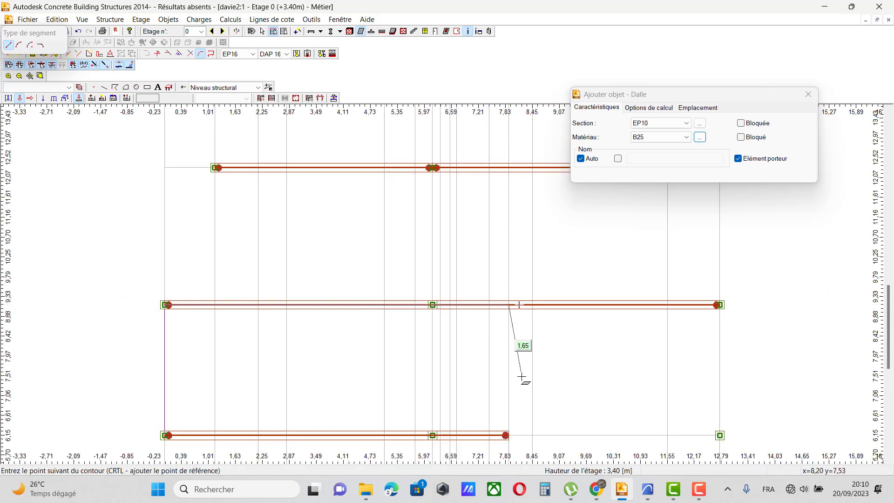
scroll(540, 368, "up", 5)
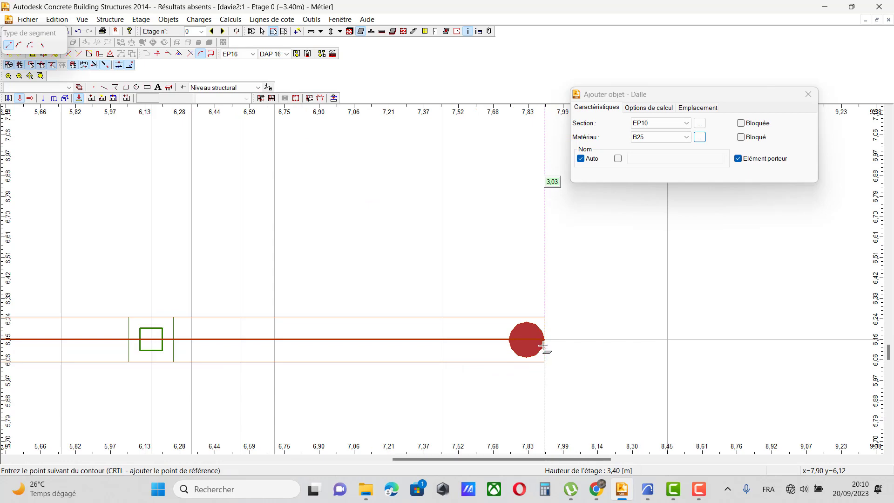
left_click(544, 339)
scroll(559, 337, "down", 5)
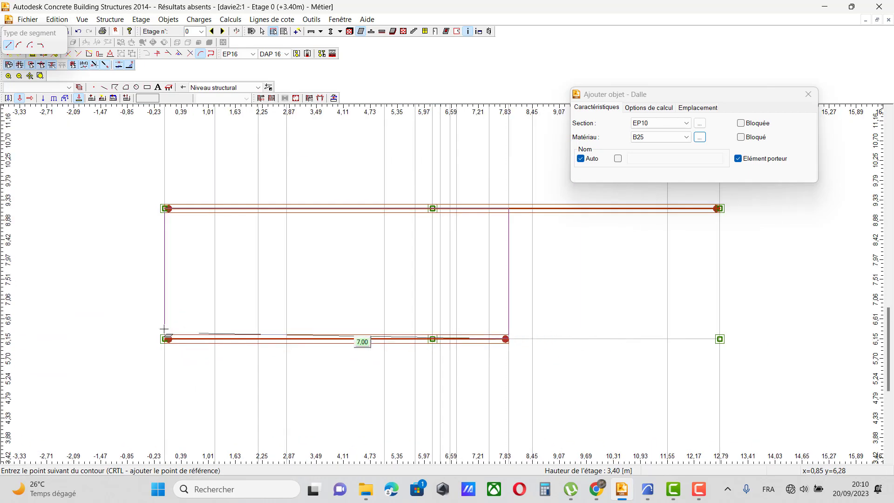
left_click(78, 341)
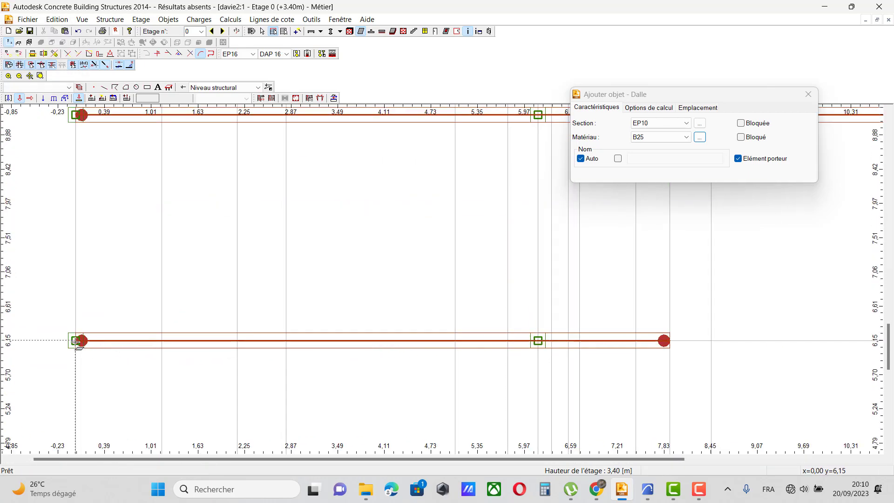
Step: Outline a rectangular slab about 11.6 by 3.15 m between the beams at y=9.15 and y=12.30, spanning the full upper beam length
scroll(173, 368, "down", 5)
scroll(329, 258, "up", 8)
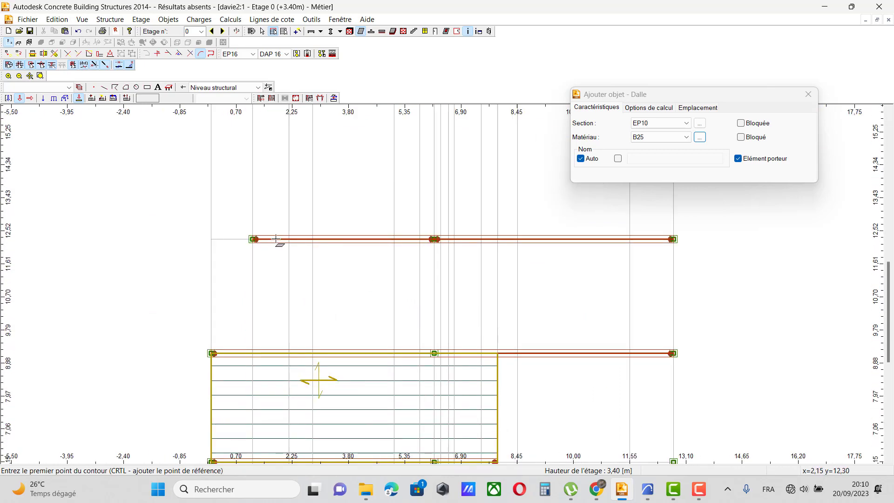
left_click(141, 255)
scroll(141, 255, "down", 5)
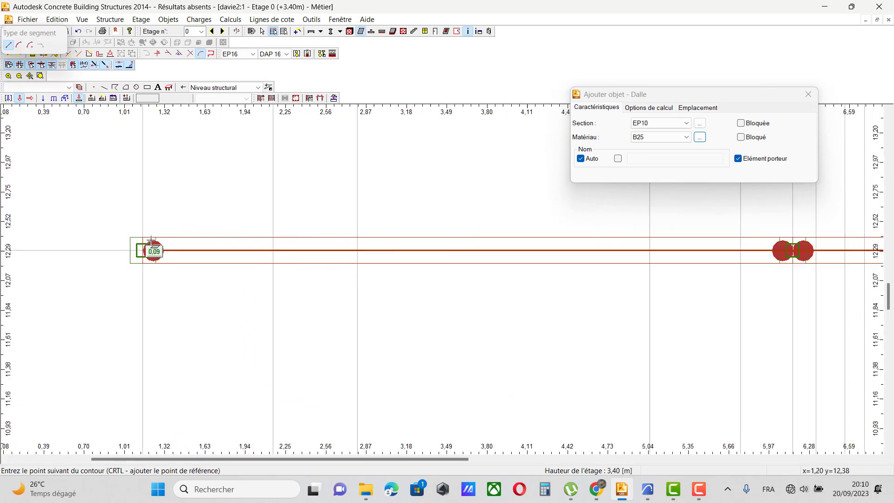
scroll(112, 343, "up", 2)
scroll(111, 343, "up", 3)
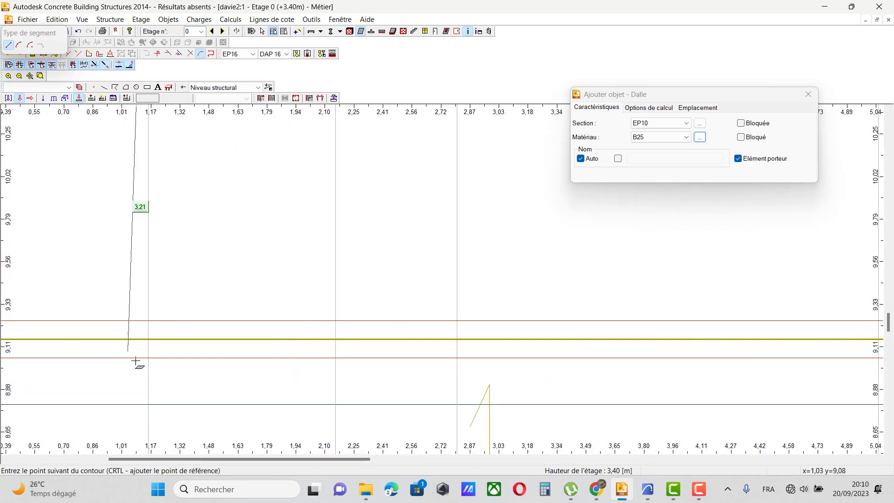
scroll(149, 339, "down", 8)
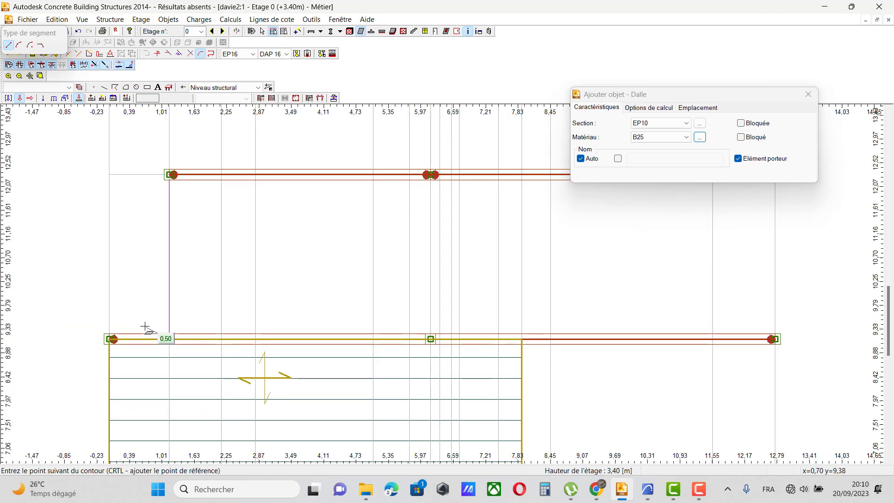
scroll(703, 331, "up", 4)
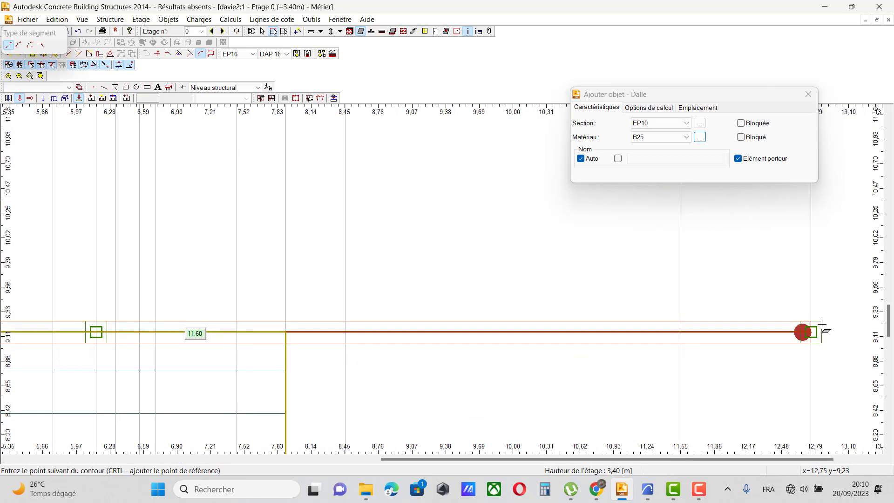
scroll(822, 332, "up", 2)
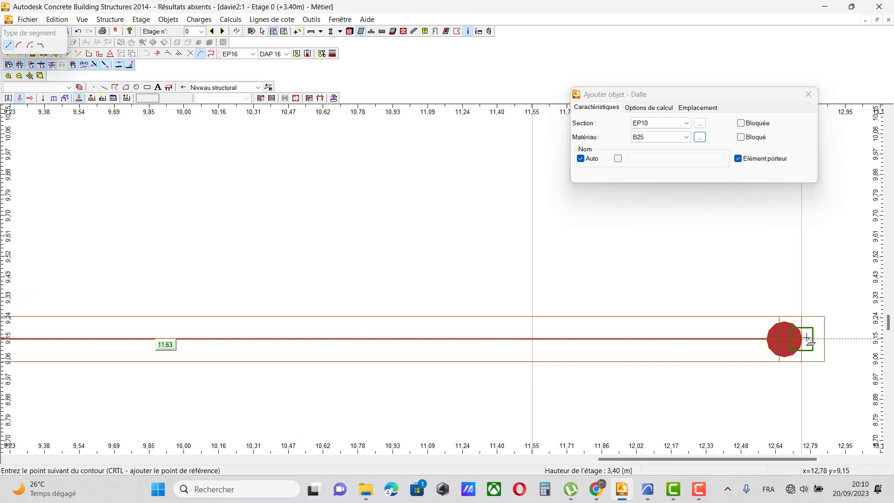
scroll(326, 369, "down", 3)
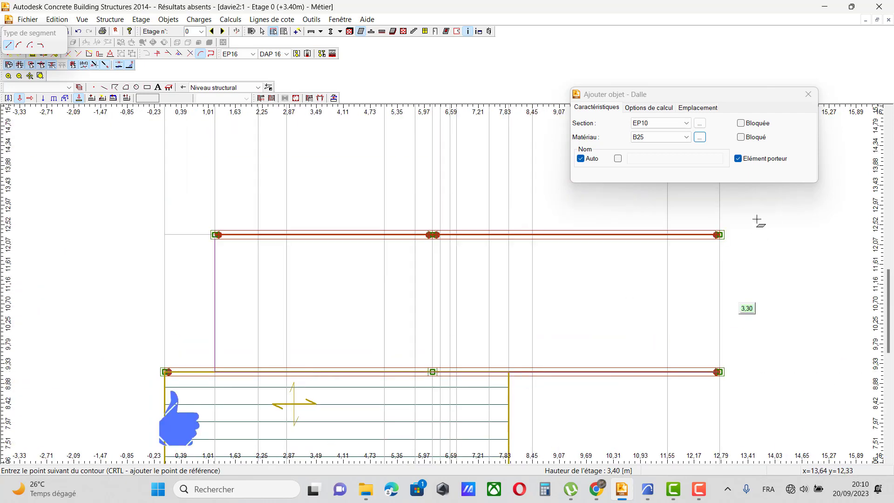
scroll(735, 207, "up", 1)
scroll(810, 253, "up", 4)
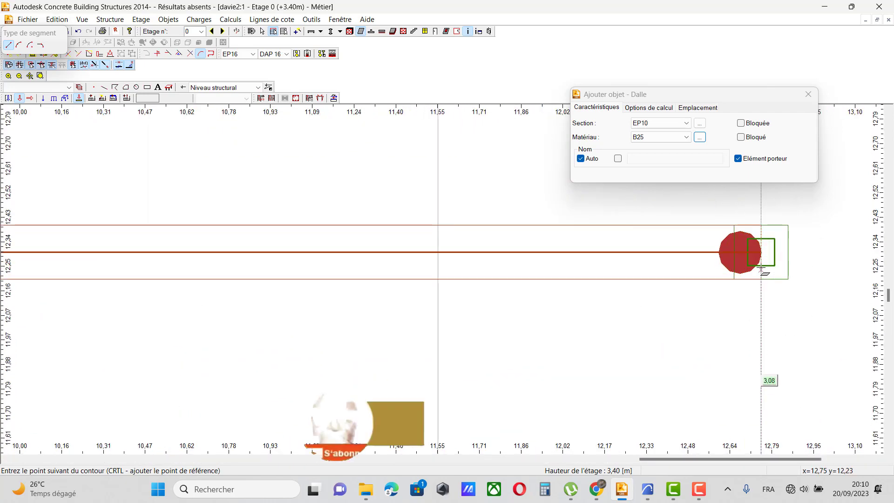
left_click(760, 253)
scroll(761, 253, "down", 6)
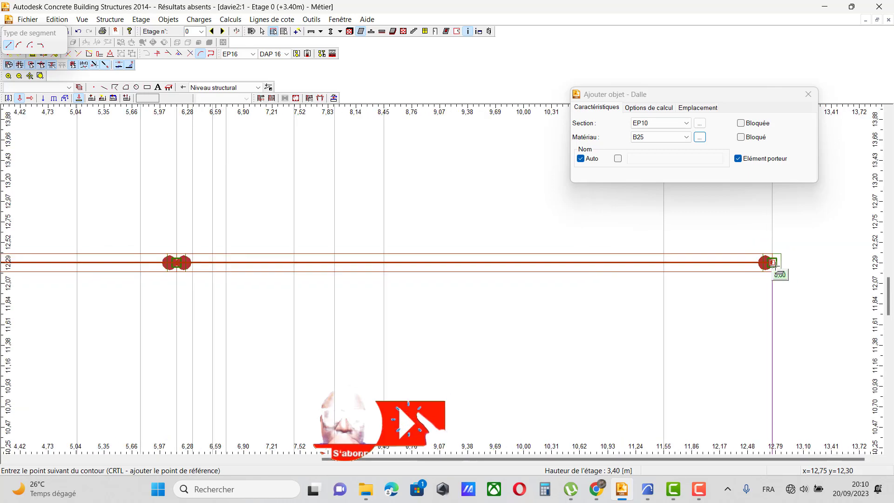
scroll(249, 268, "up", 8)
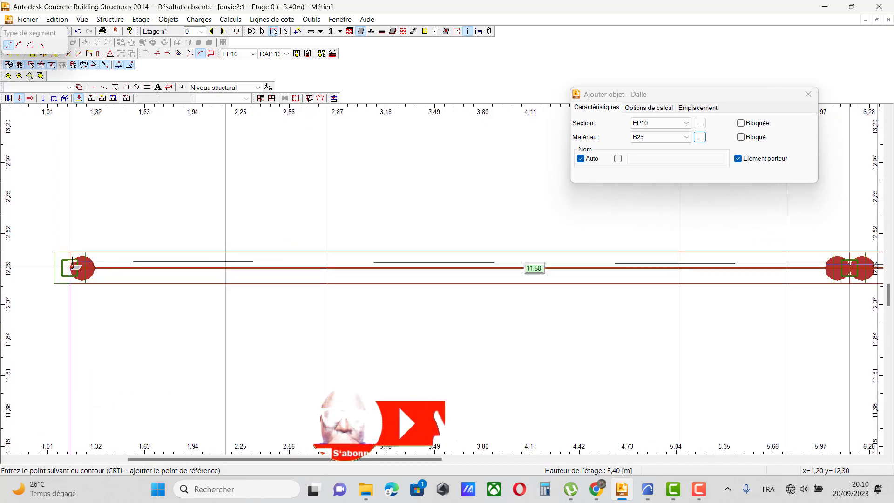
left_click(73, 273)
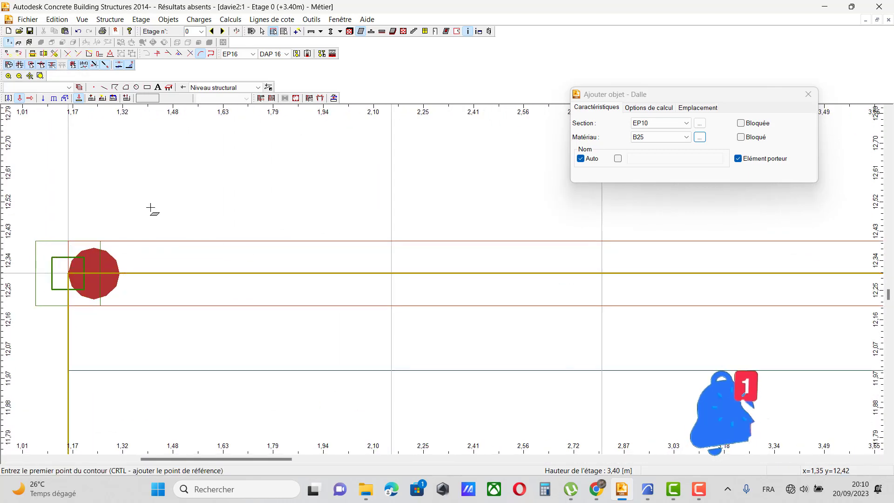
Step: Outline a rectangular slab about 11.6 by 4.15 m between the beams at y=12.30 and y=16.45, from x=1.15 to x=12.75
scroll(204, 250, "down", 6)
scroll(175, 287, "up", 7)
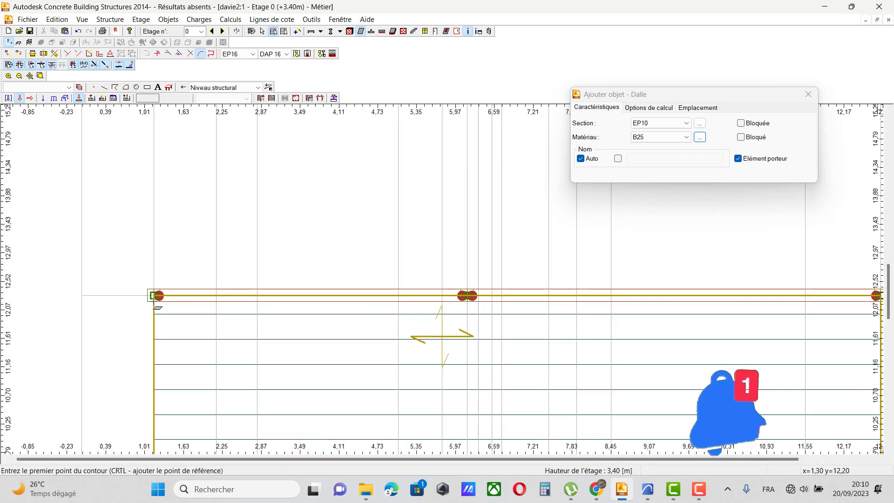
left_click(175, 287)
scroll(180, 339, "down", 4)
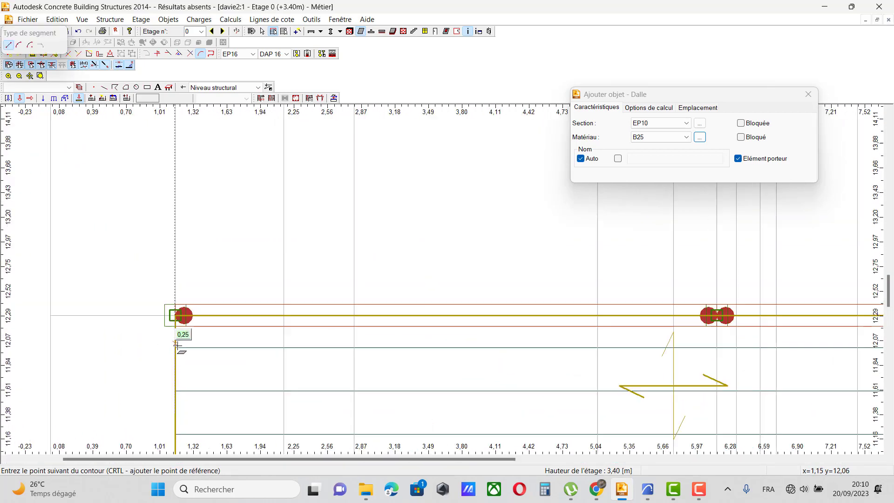
scroll(148, 163, "up", 4)
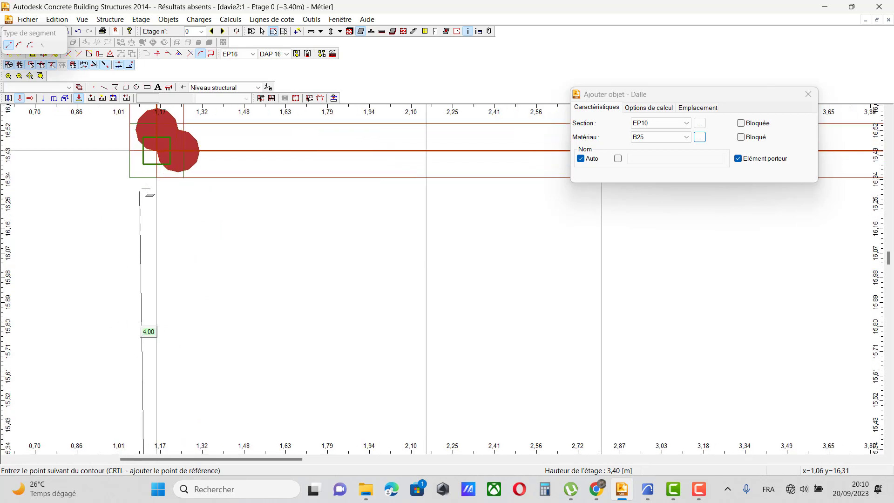
scroll(94, 325, "down", 7)
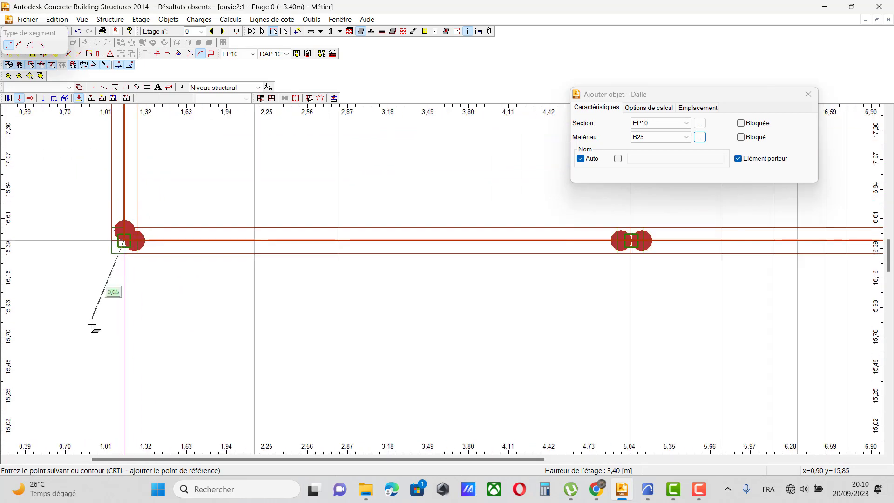
scroll(747, 316, "up", 8)
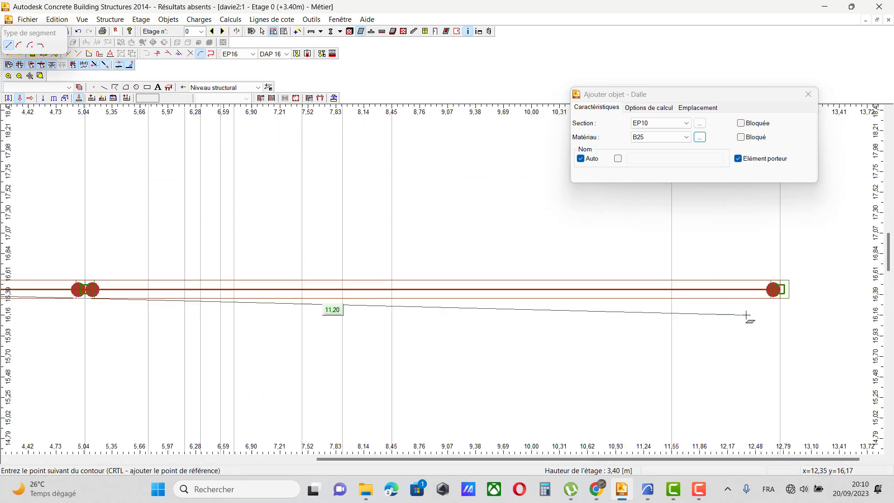
scroll(809, 289, "up", 2)
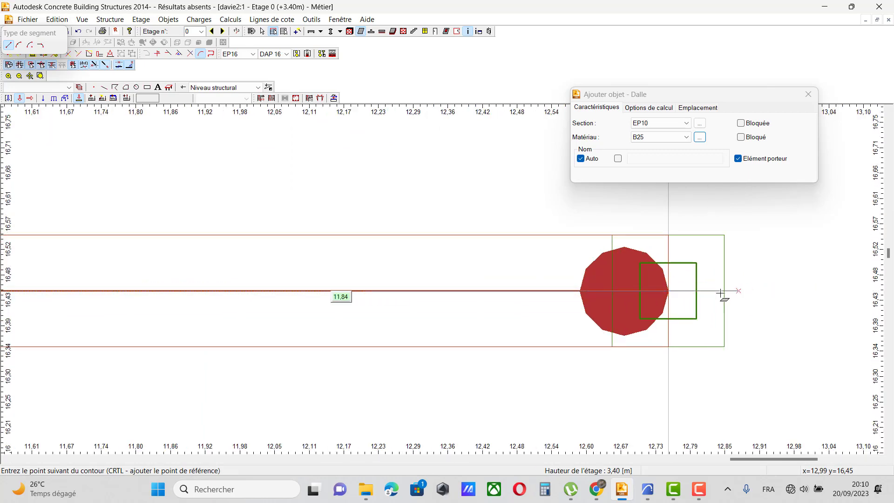
left_click(669, 292)
scroll(669, 292, "down", 9)
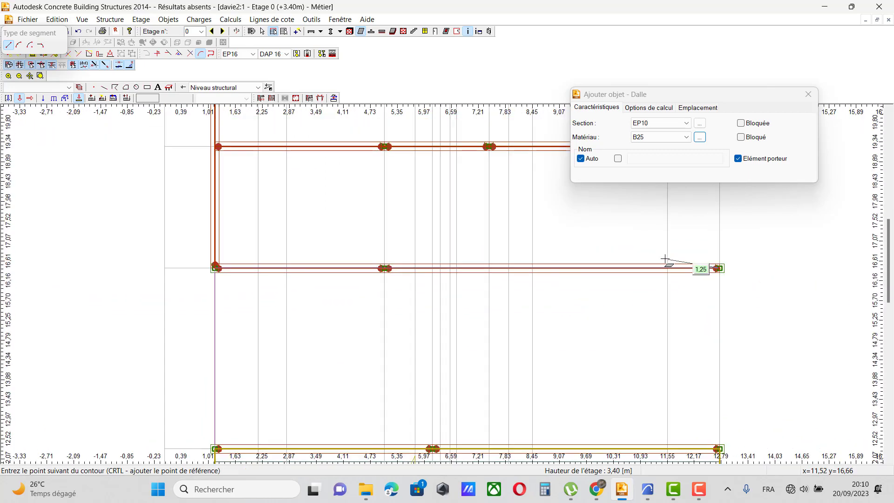
scroll(663, 406, "up", 8)
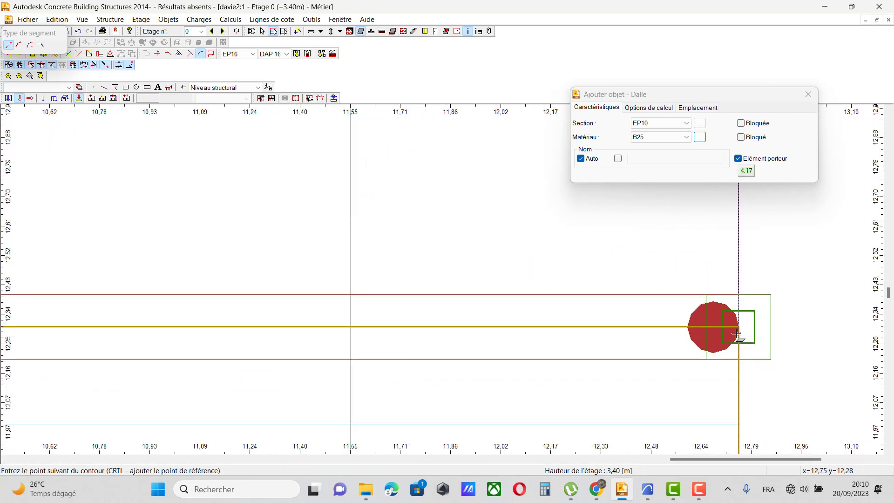
left_click(738, 327)
scroll(768, 339, "down", 6)
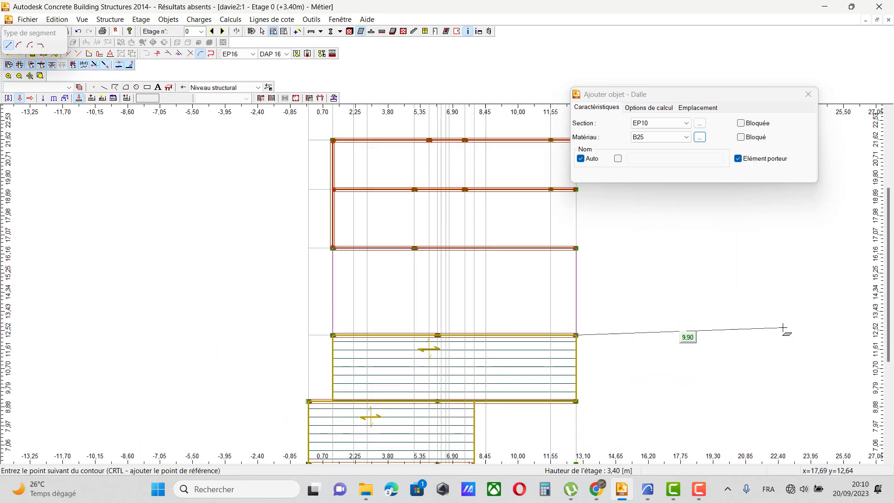
scroll(118, 322, "up", 6)
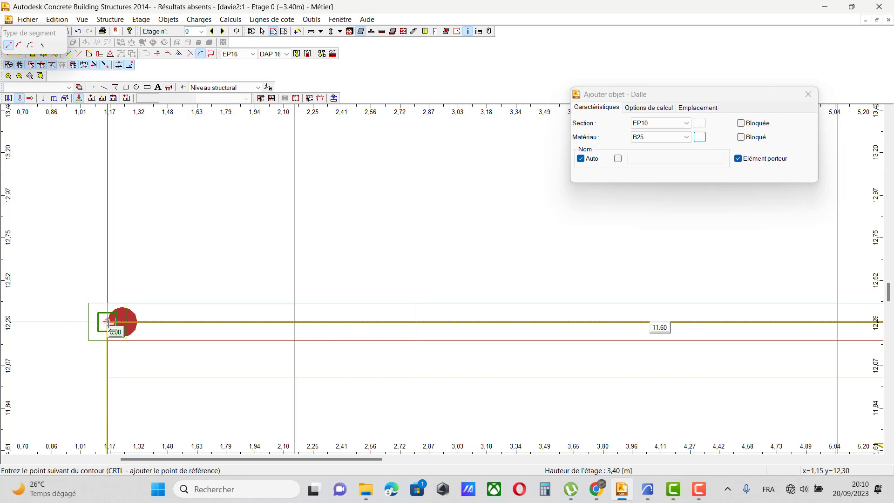
left_click(112, 323)
Step: Outline a rectangular slab about 11.6 by 2.8 m between the beams at y=16.45 and y=19.25, spanning the full beam length
scroll(235, 361, "down", 7)
scroll(291, 256, "up", 7)
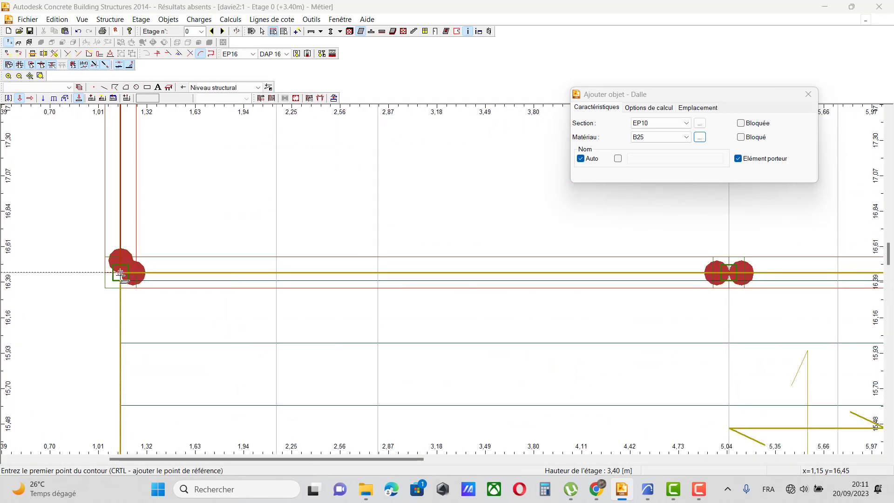
left_click(120, 274)
scroll(166, 365, "down", 3)
scroll(170, 343, "up", 3)
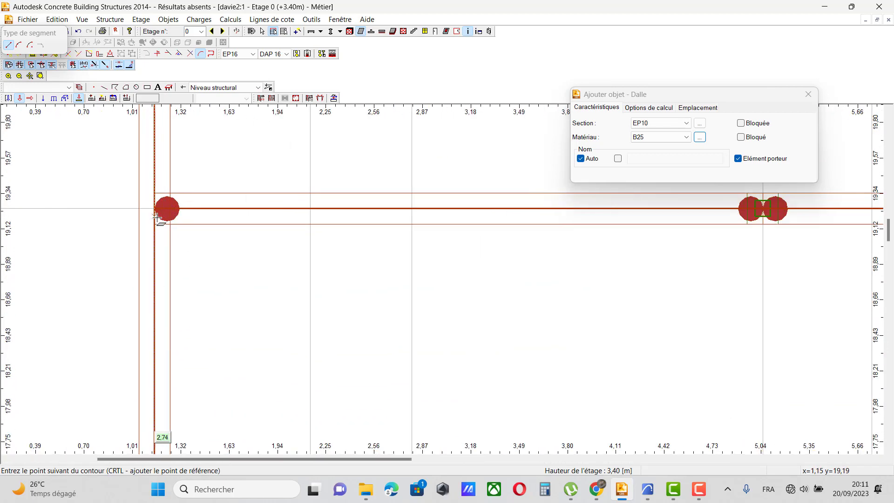
scroll(106, 282, "down", 3)
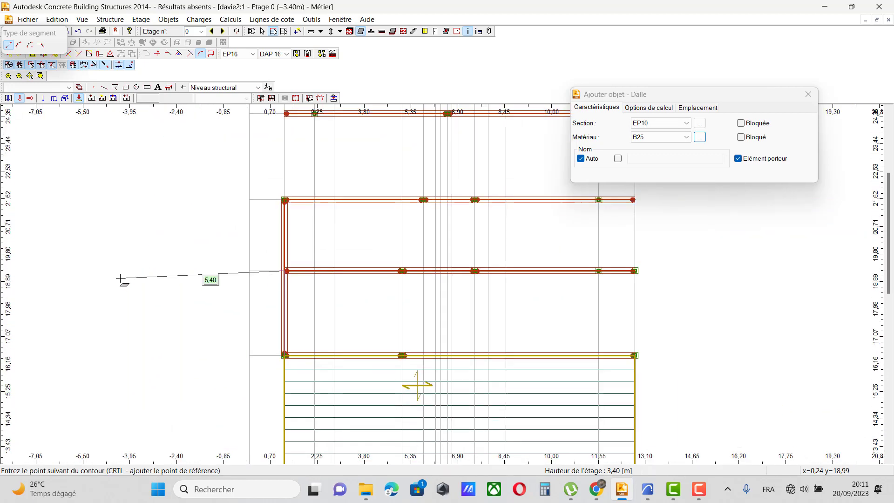
scroll(628, 267, "up", 1)
scroll(762, 267, "up", 6)
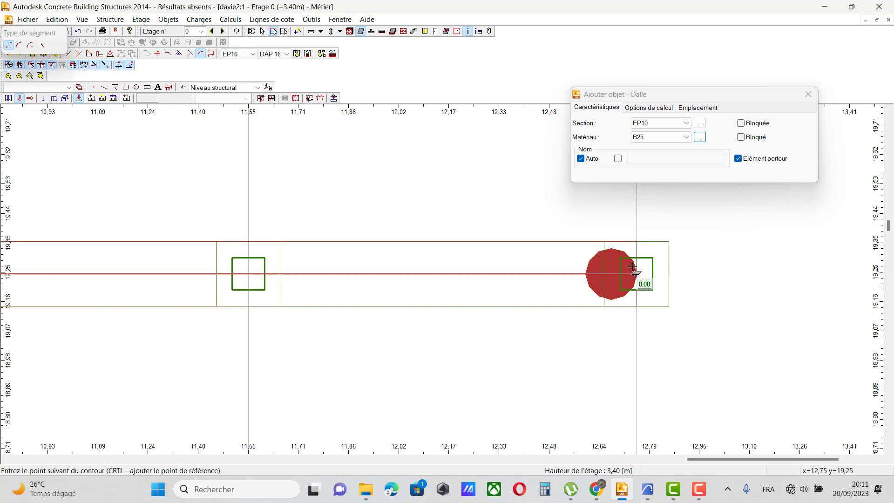
scroll(633, 265, "down", 5)
scroll(643, 326, "up", 2)
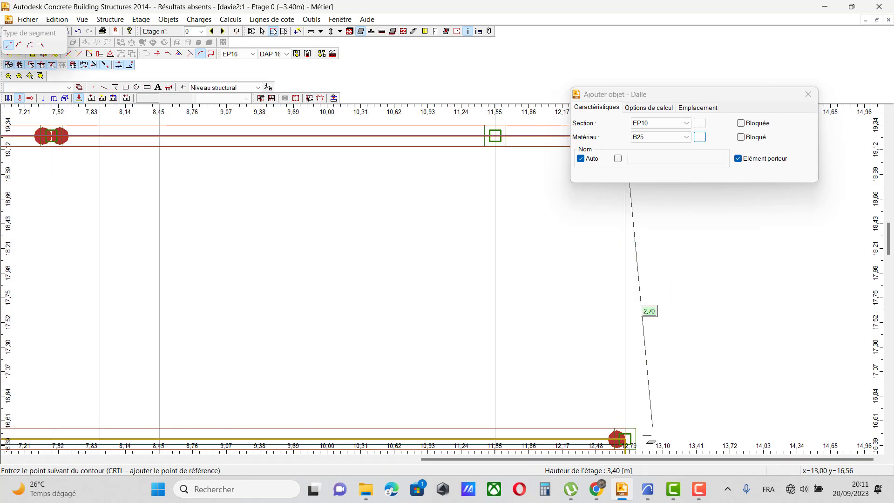
scroll(647, 436, "up", 8)
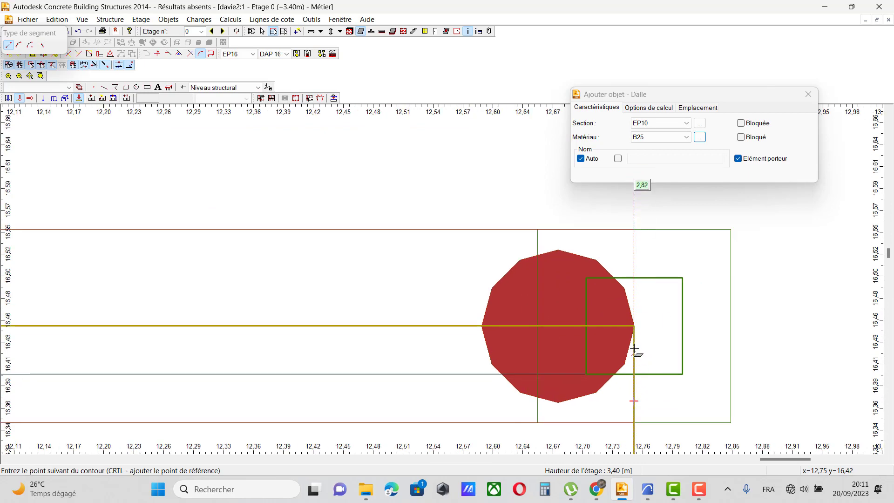
scroll(732, 346, "down", 8)
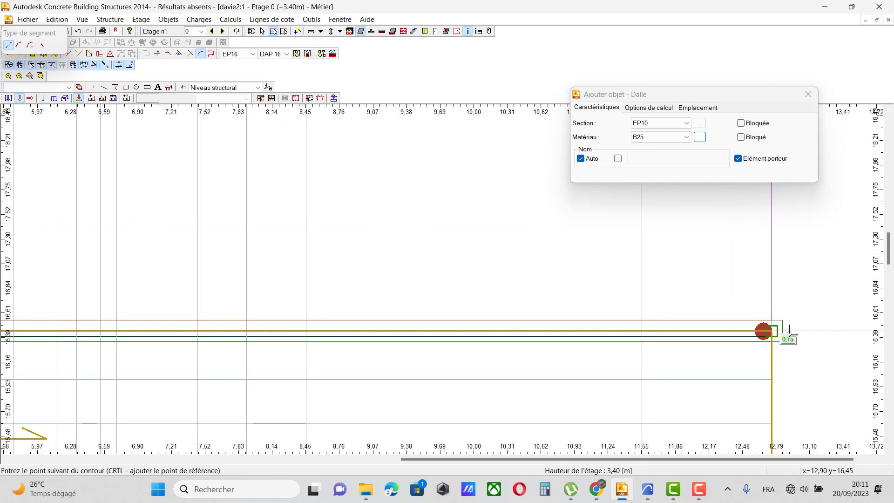
scroll(409, 348, "down", 3)
scroll(173, 331, "up", 4)
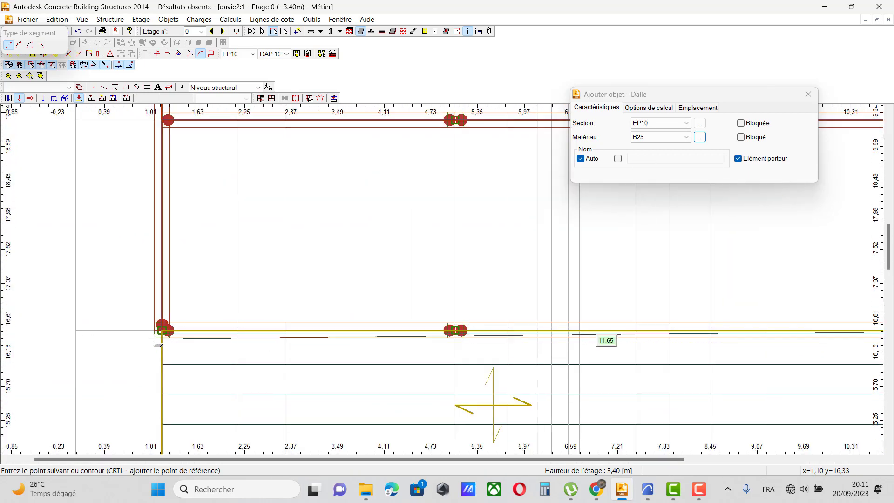
left_click(172, 326)
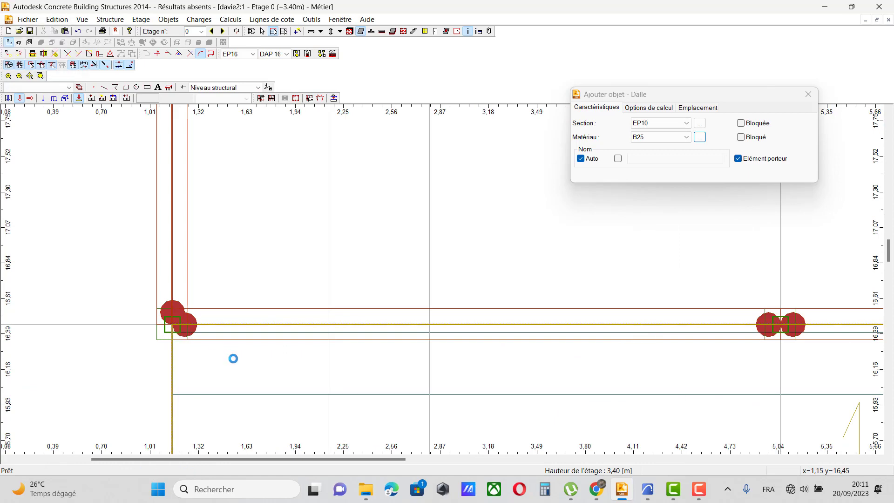
Step: Outline a rectangular slab about 11.6 by 2.35 m between the beams at y=19.25 and y=21.60, spanning the full beam length
scroll(233, 357, "down", 5)
scroll(327, 274, "up", 2)
scroll(170, 293, "up", 5)
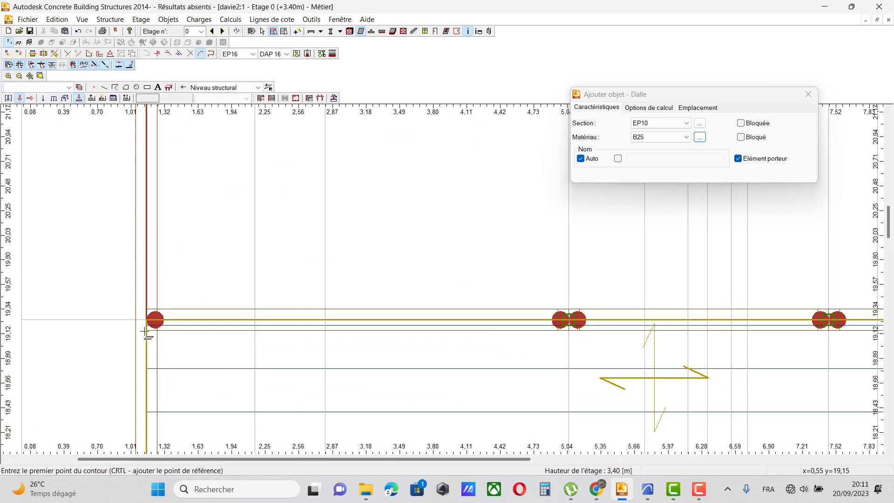
left_click(143, 313)
scroll(142, 313, "down", 3)
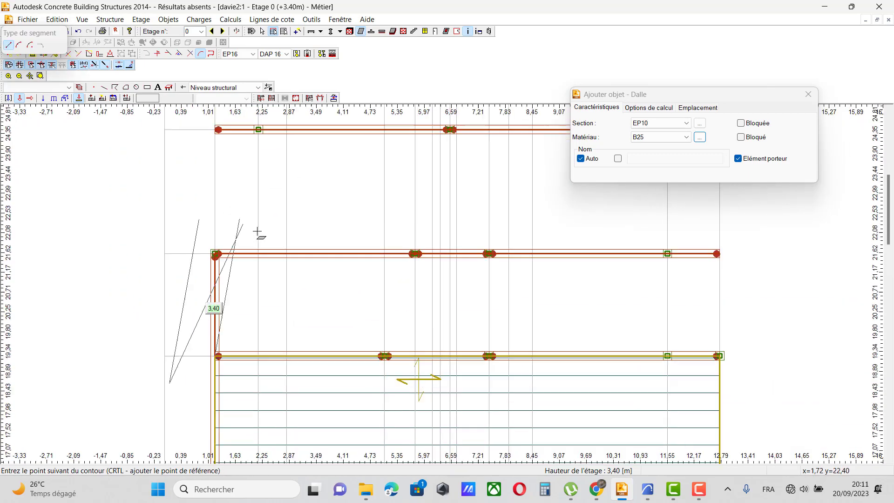
scroll(83, 284, "up", 4)
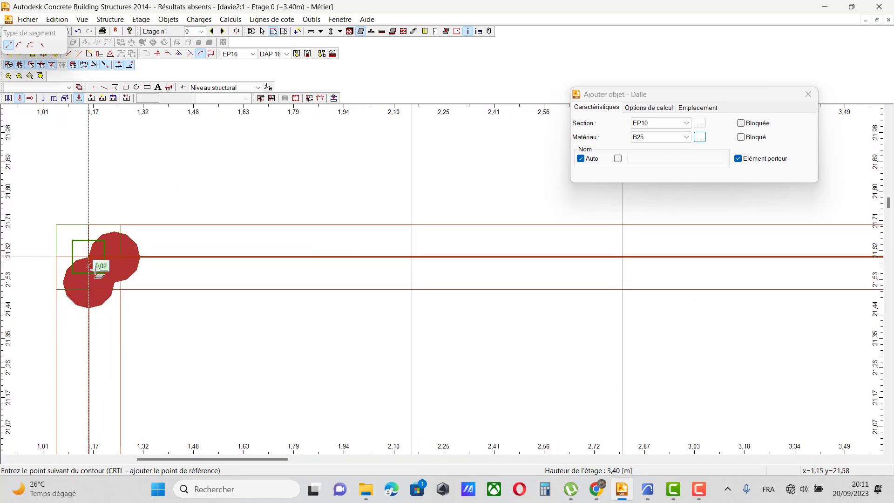
scroll(95, 272, "down", 4)
scroll(787, 275, "up", 3)
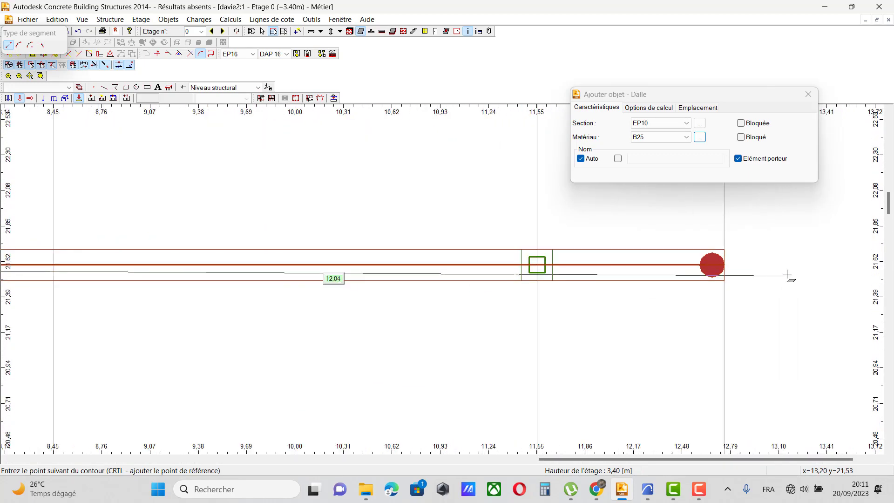
scroll(786, 274, "up", 2)
left_click(665, 259)
scroll(668, 254, "down", 7)
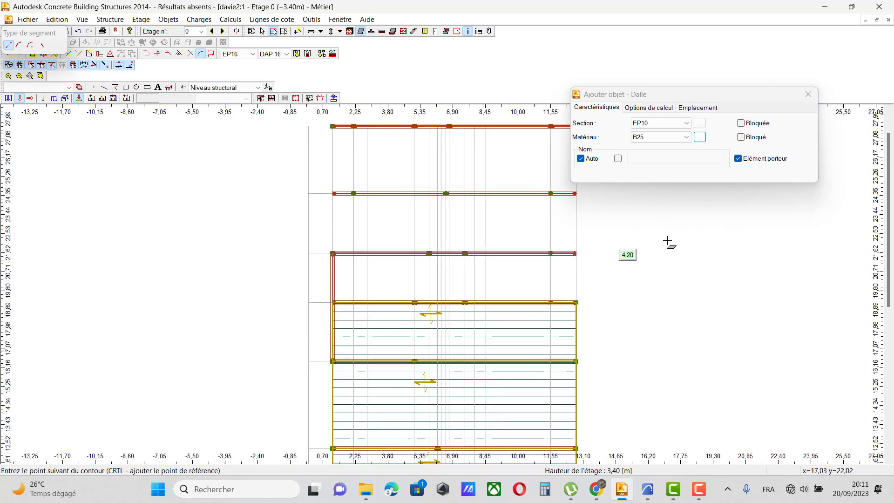
scroll(803, 279, "up", 2)
scroll(804, 279, "up", 4)
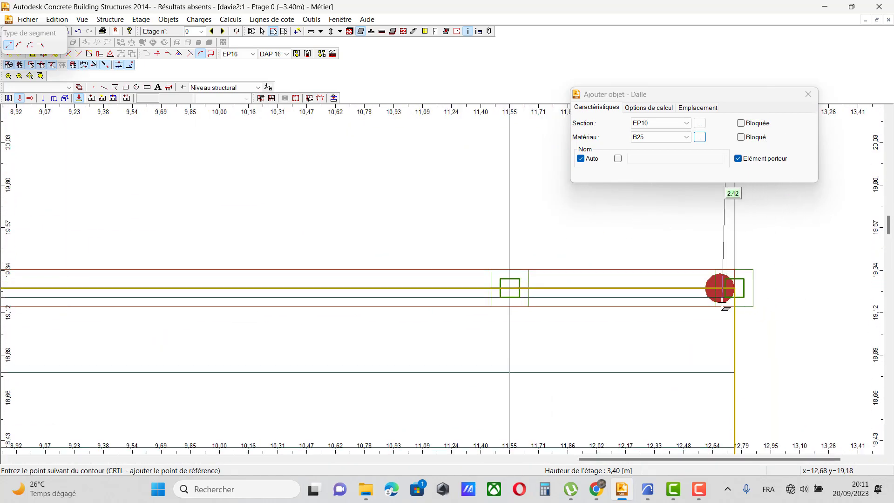
scroll(763, 295, "down", 8)
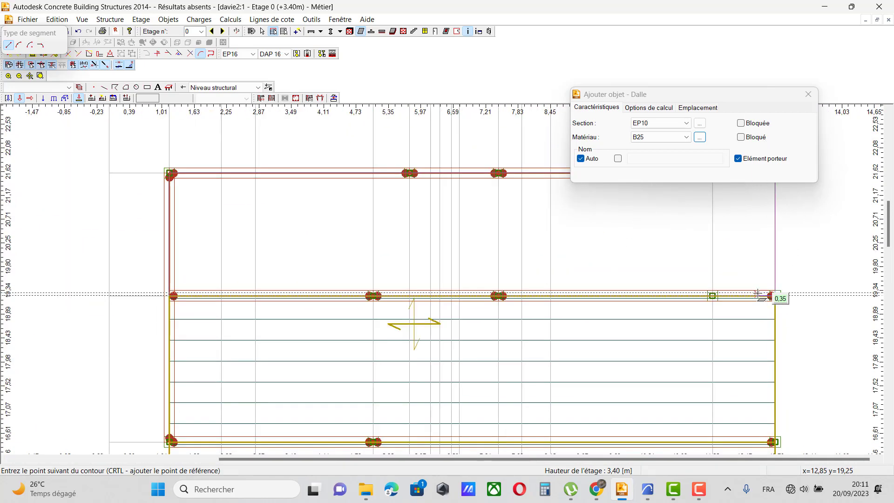
scroll(754, 295, "up", 2)
scroll(235, 274, "down", 3)
scroll(111, 281, "up", 4)
scroll(173, 297, "up", 4)
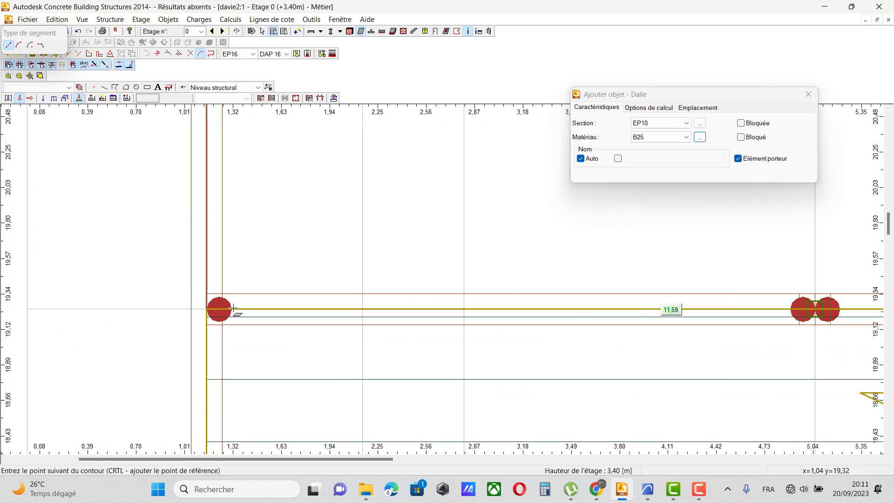
left_click(200, 308)
Step: Outline a rectangular slab about 11.6 by 2.85 m between the beams at y=21.60 and y=24.45, from x=1.15 to x=12.75
scroll(233, 337, "down", 6)
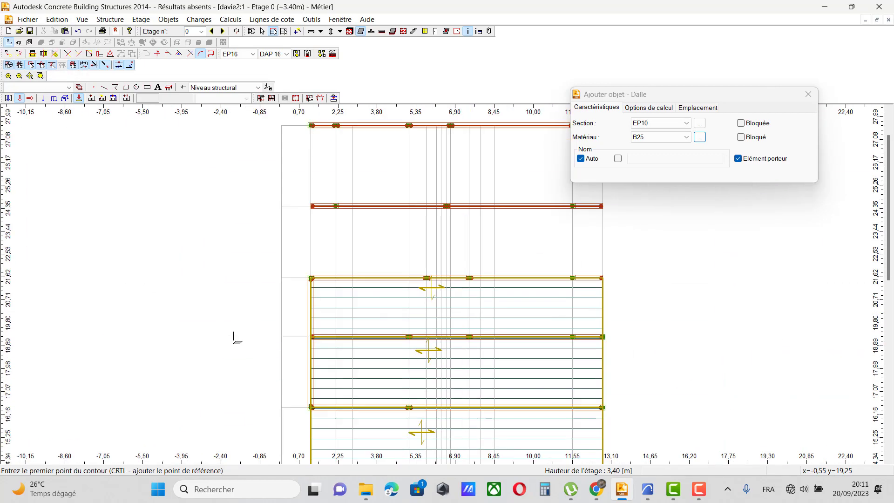
scroll(271, 276, "up", 4)
scroll(131, 279, "up", 2)
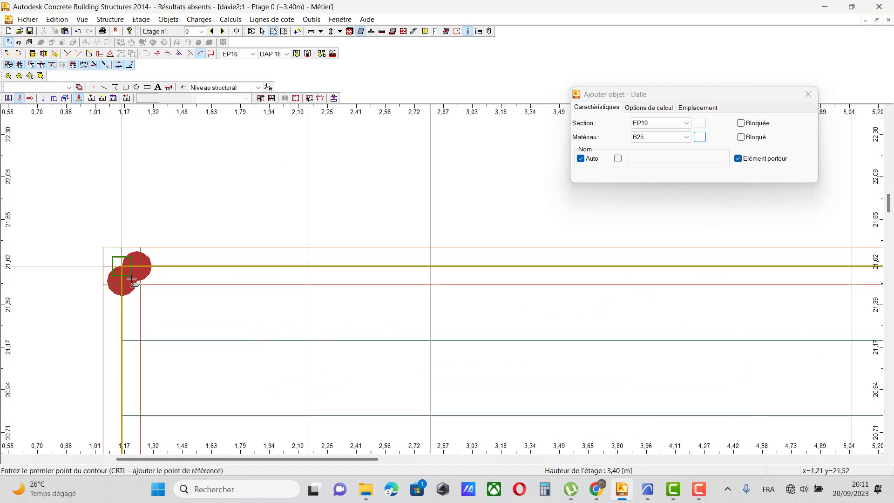
left_click(124, 267)
scroll(194, 339, "down", 3)
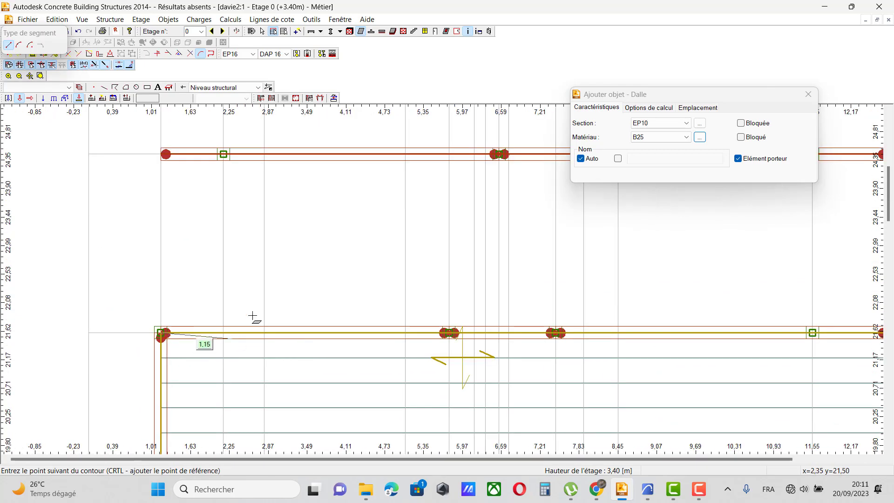
scroll(134, 146, "up", 4)
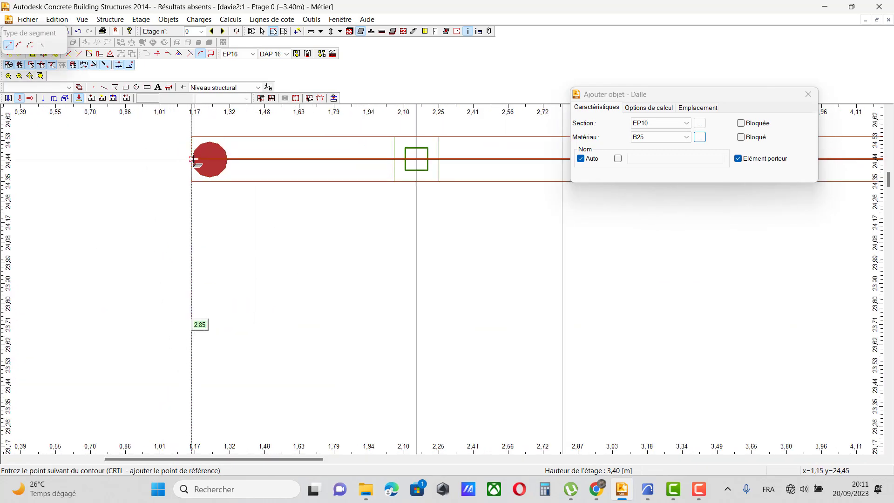
scroll(145, 233, "down", 5)
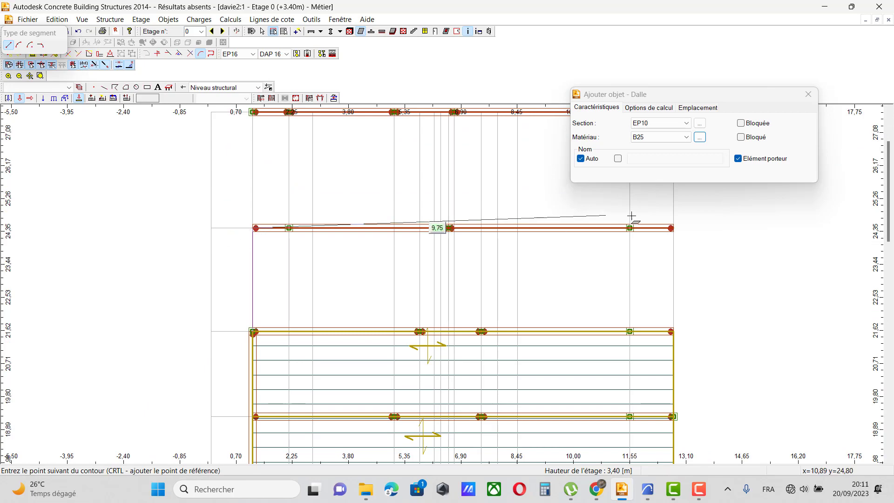
scroll(631, 216, "up", 6)
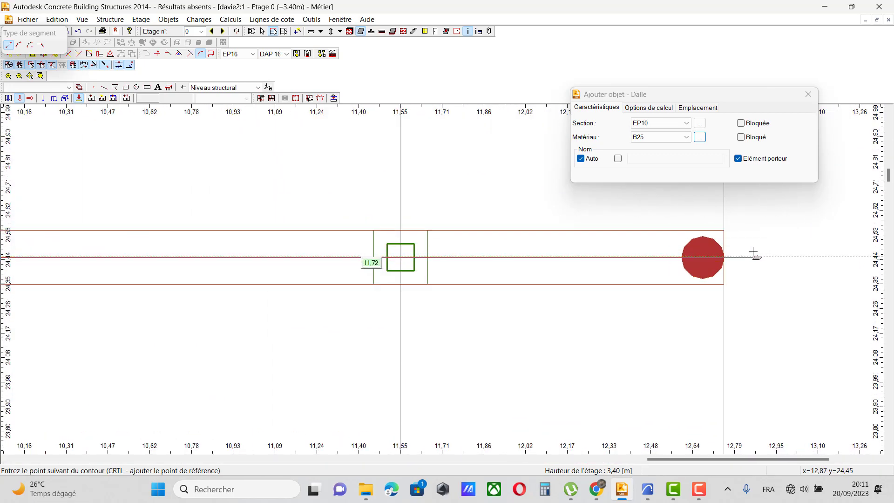
scroll(687, 231, "down", 5)
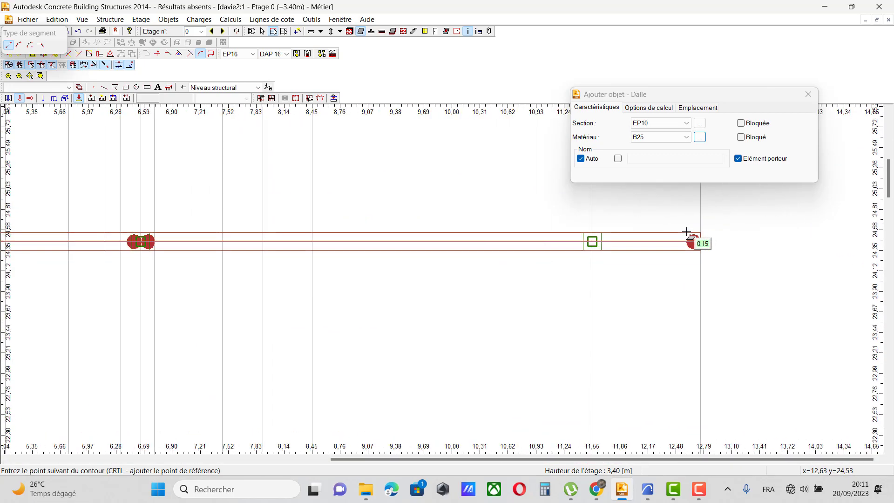
scroll(780, 401, "up", 6)
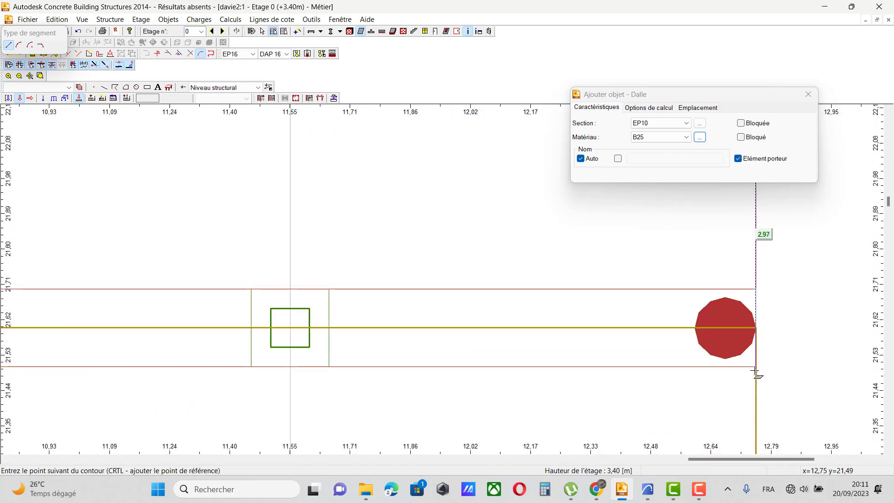
left_click(767, 335)
scroll(788, 352, "down", 7)
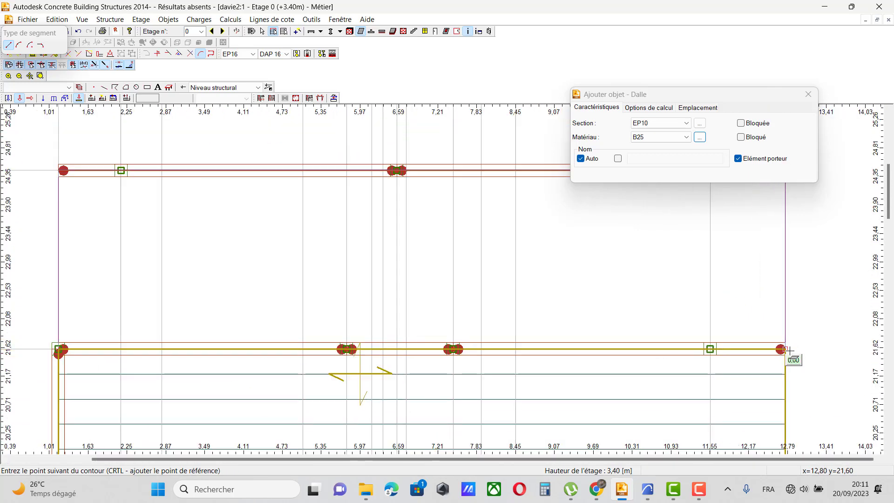
scroll(344, 353, "up", 2)
scroll(140, 361, "up", 3)
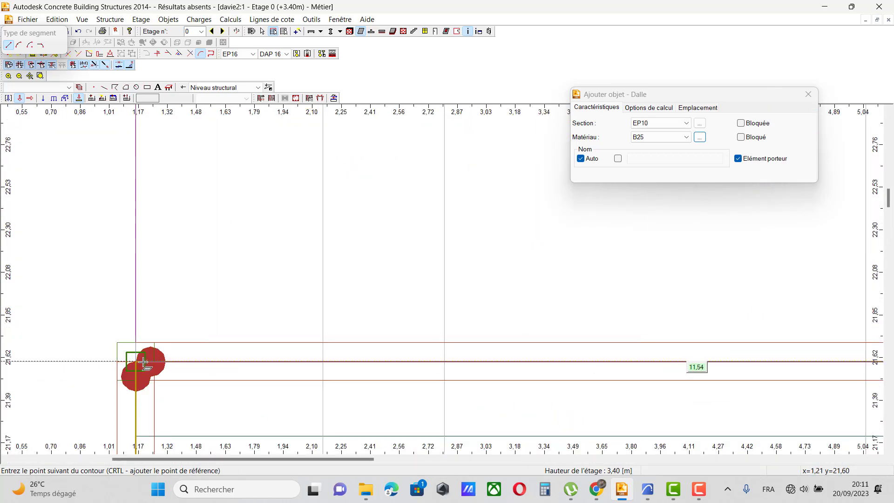
left_click(140, 361)
scroll(210, 368, "down", 5)
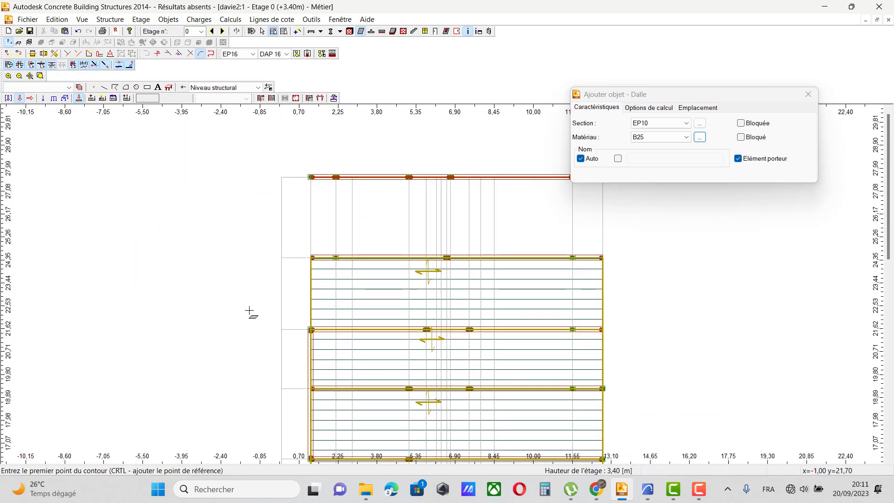
Step: Outline a rectangular slab about 11.6 by 3.2 m between the beams at y=24.45 and y=27.65, spanning the full beam length
scroll(196, 267, "up", 3)
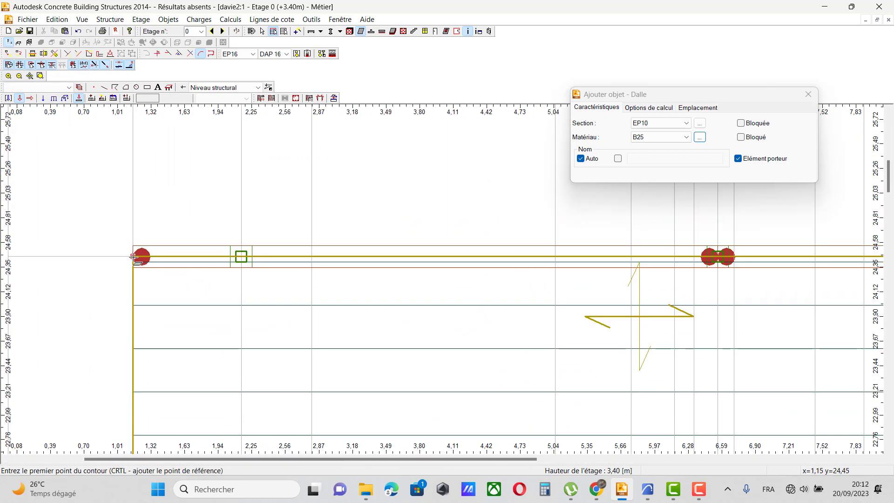
left_click(133, 256)
scroll(186, 288, "down", 4)
scroll(285, 185, "up", 5)
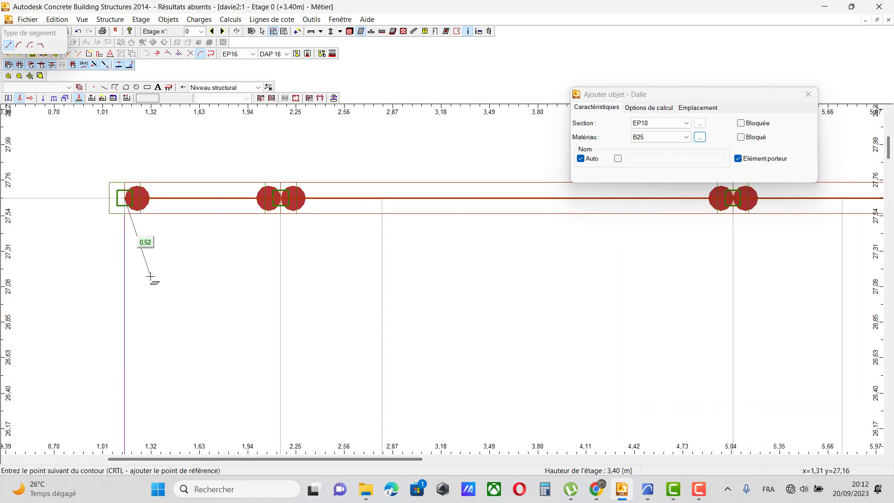
scroll(151, 276, "down", 2)
scroll(200, 287, "down", 2)
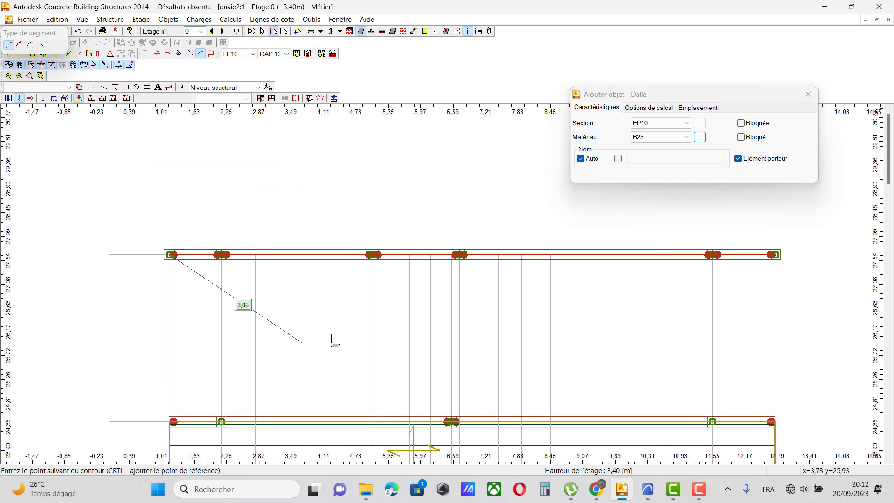
scroll(783, 255, "up", 7)
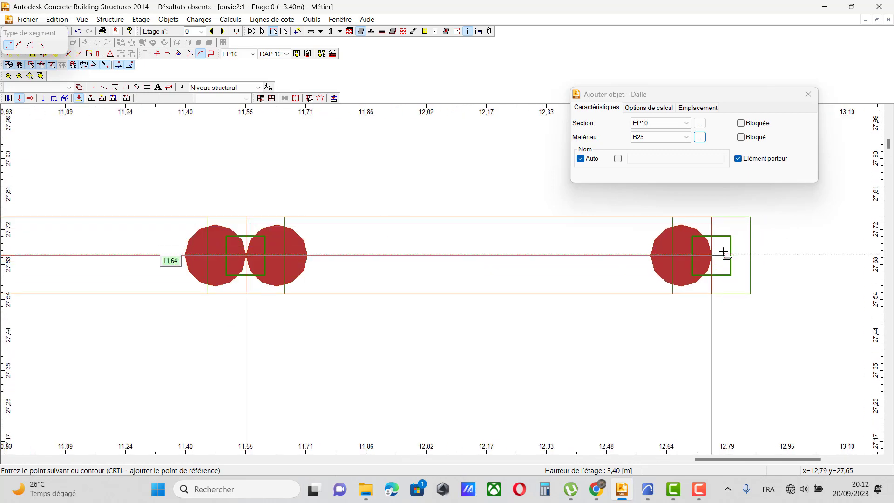
scroll(614, 261, "down", 10)
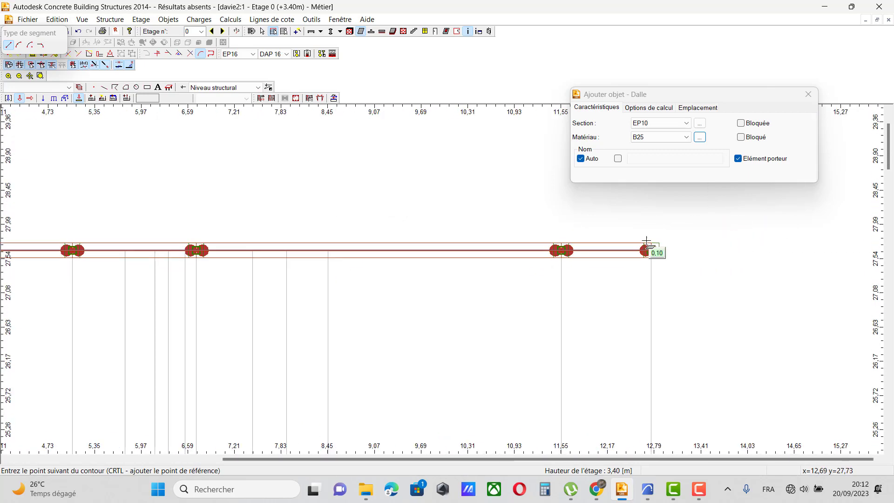
scroll(602, 257, "up", 8)
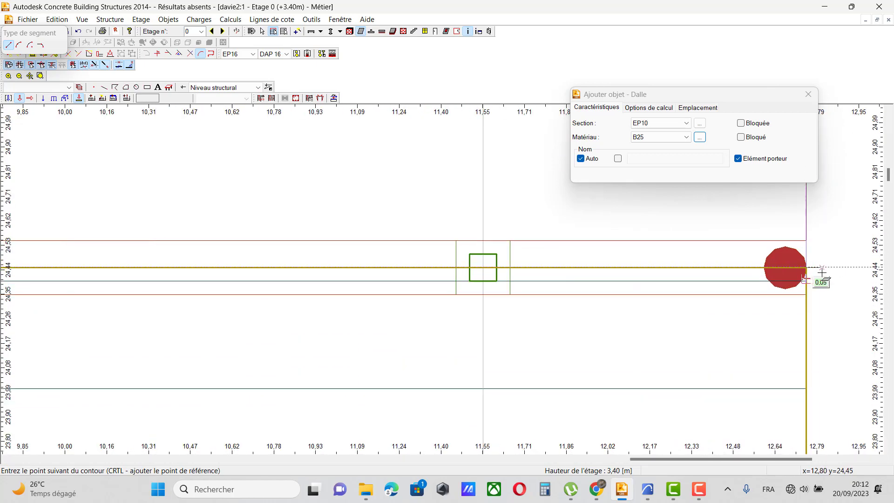
scroll(821, 273, "down", 5)
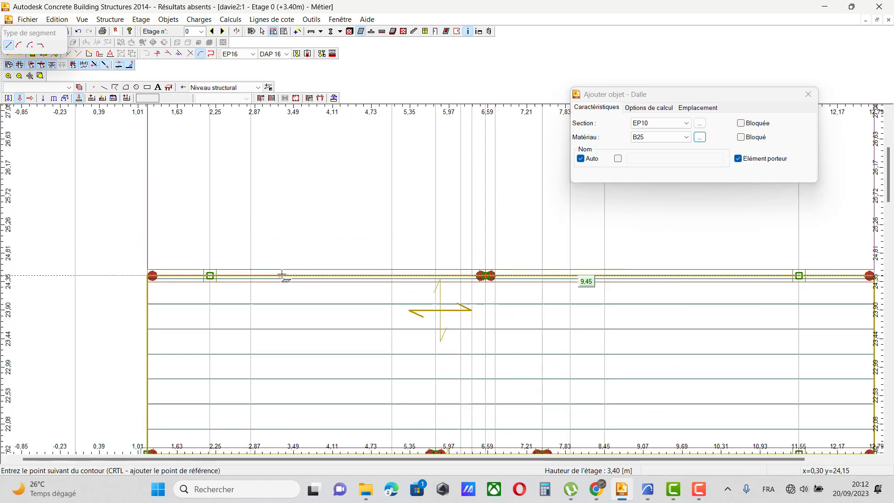
scroll(283, 275, "up", 4)
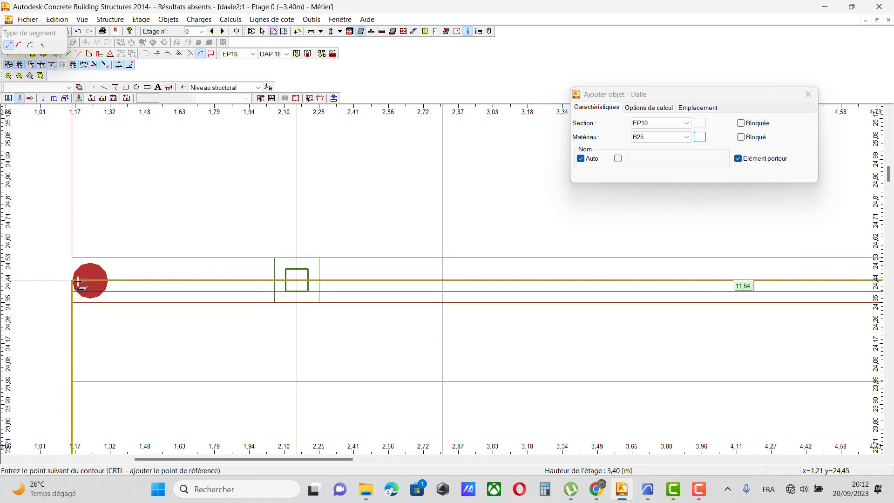
left_click(72, 280)
scroll(281, 242, "down", 8)
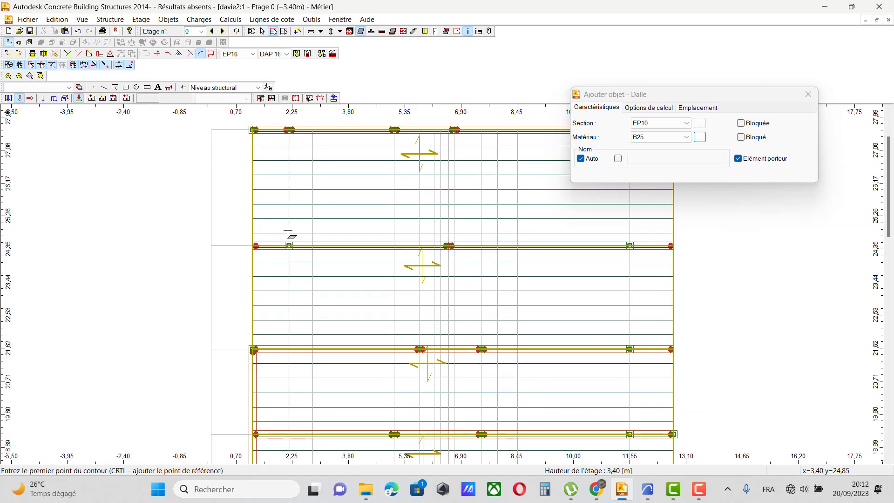